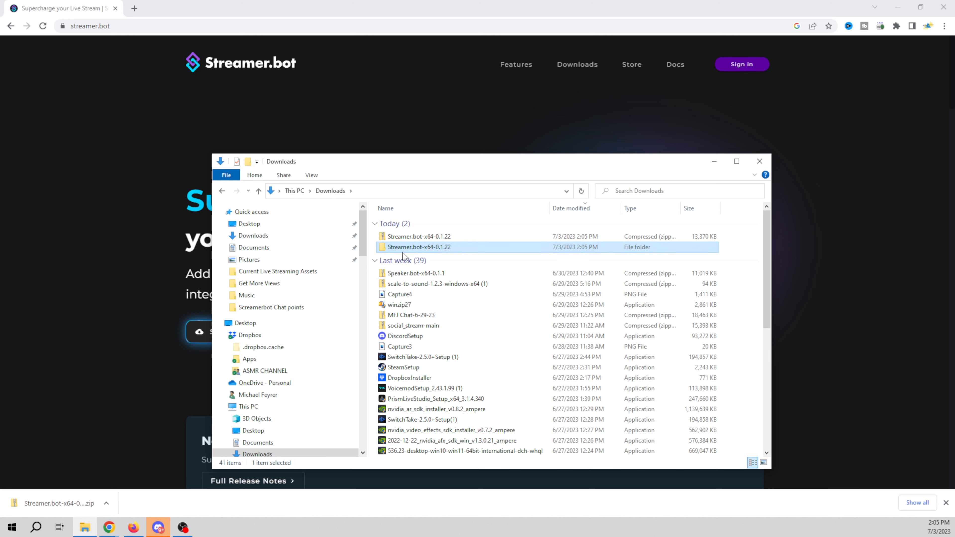
# Rename the extracted Streamer.bot-x64-0.1.22 folder in Downloads to "Streamer bot tutorial".
pyautogui.rightClick(408, 249)
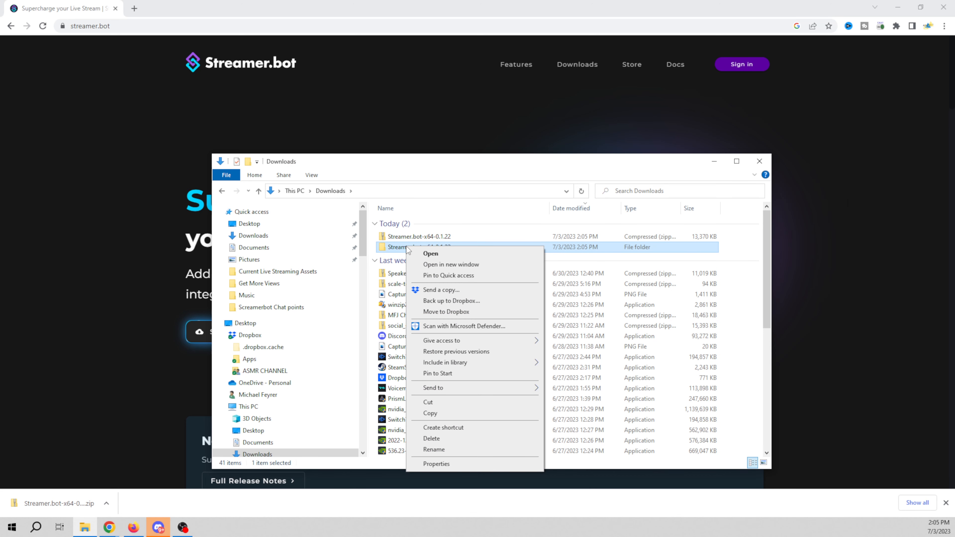
pyautogui.click(456, 413)
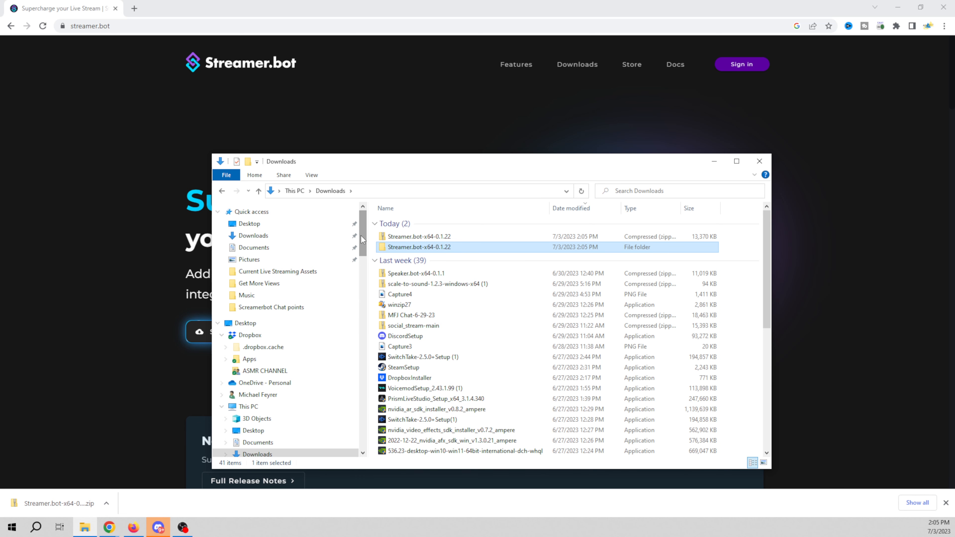
pyautogui.press('F2')
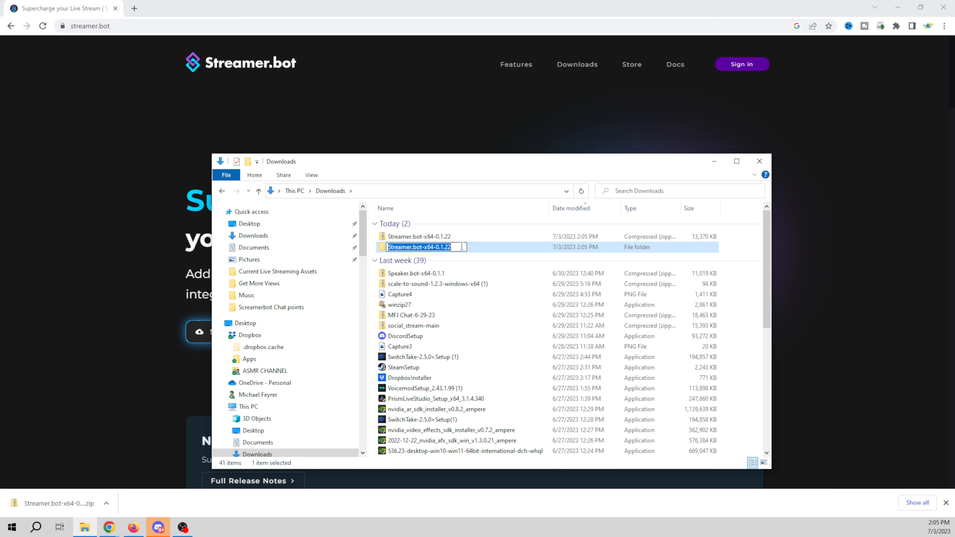
pyautogui.click(458, 246)
pyautogui.moveTo(459, 246); pyautogui.dragTo(422, 247)
pyautogui.press('BackSpace')
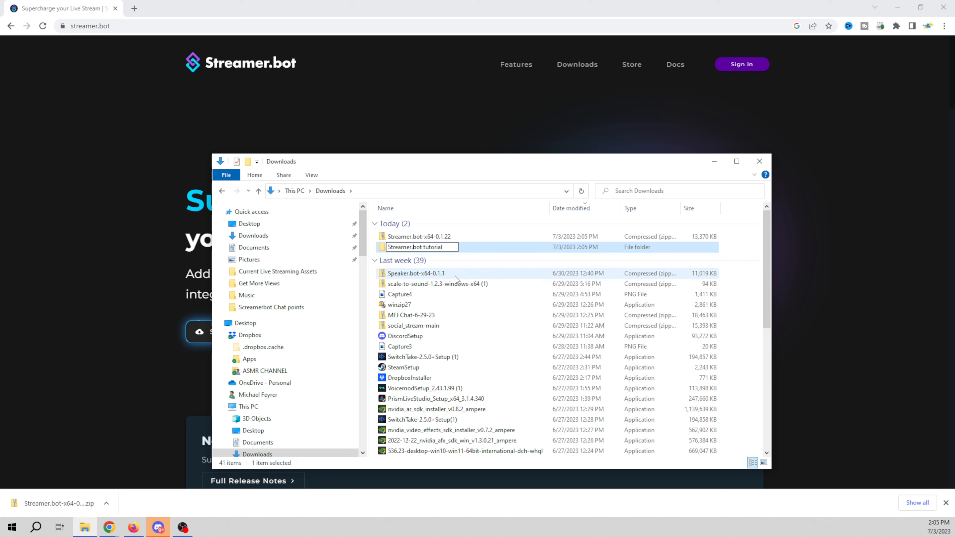
pyautogui.press('BackSpace')
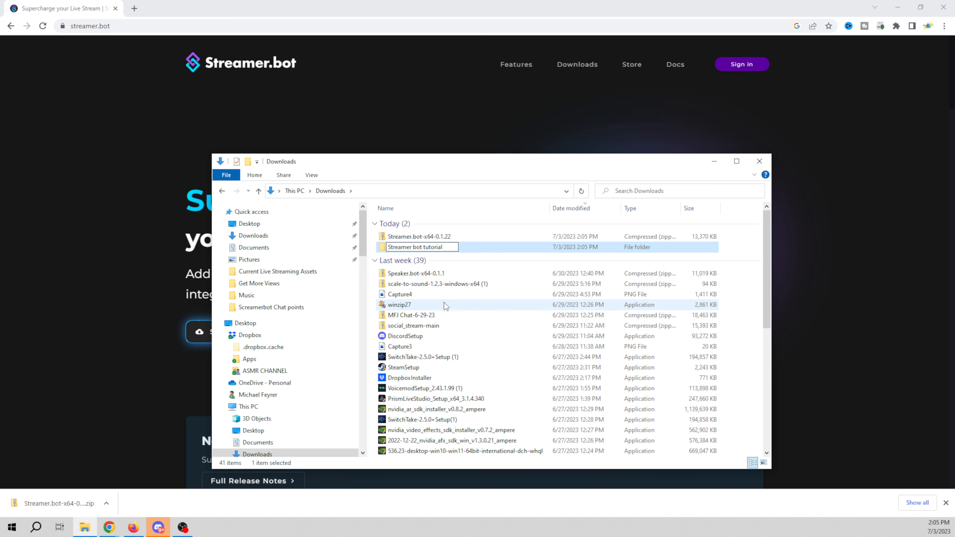
pyautogui.press('Return')
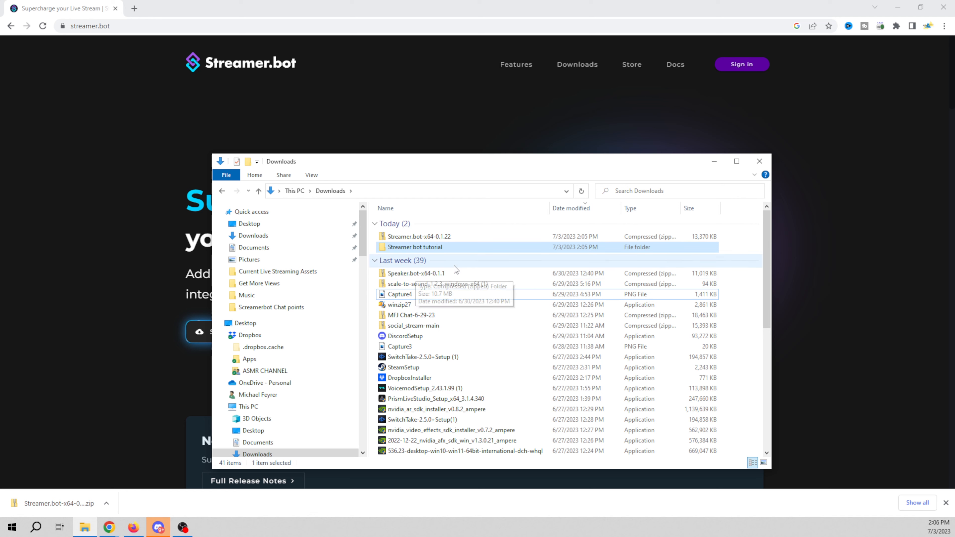
# Copy the "Streamer bot tutorial" folder from Downloads to the SSD OBS (F:) drive.
pyautogui.rightClick(414, 248)
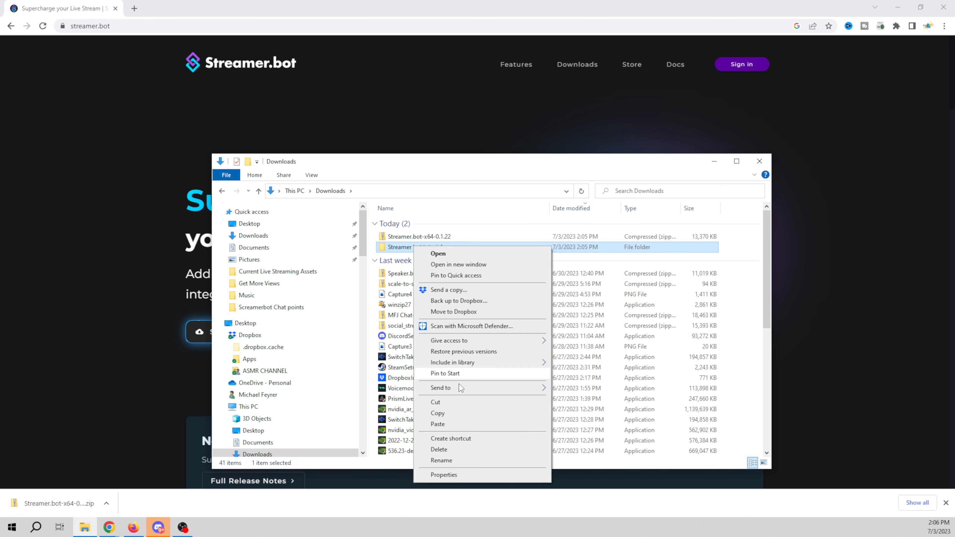
pyautogui.click(453, 412)
pyautogui.scroll(-3, 271, 355)
pyautogui.scroll(-4, 274, 363)
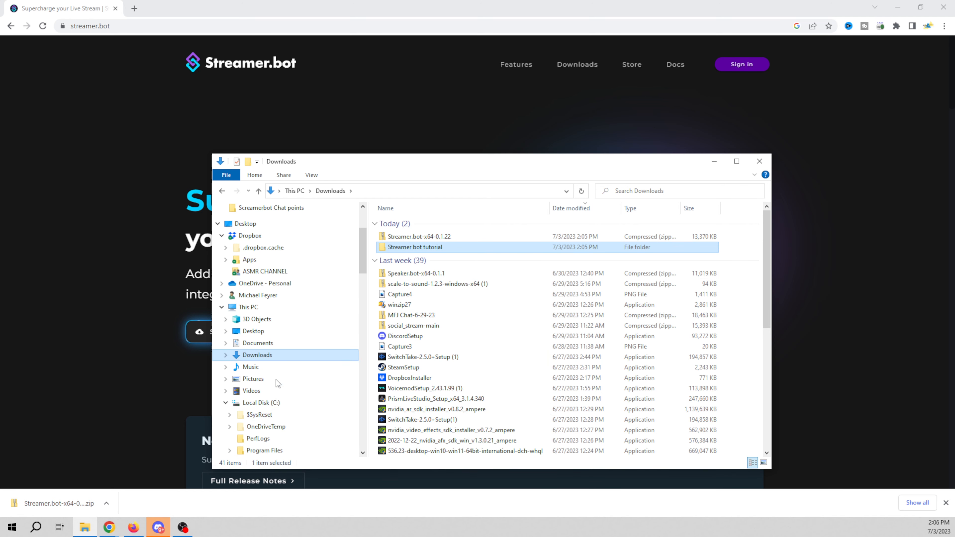
pyautogui.click(226, 291)
pyautogui.click(258, 327)
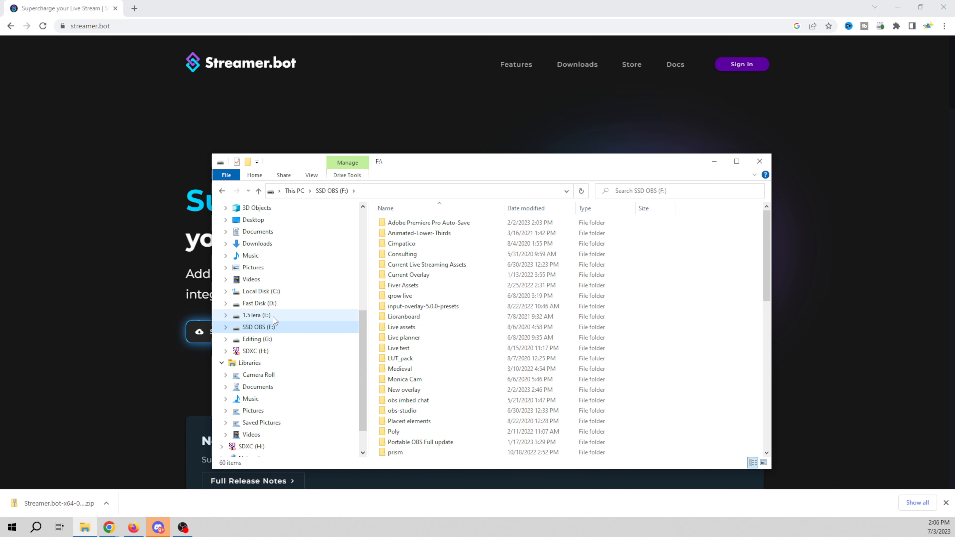
pyautogui.rightClick(269, 328)
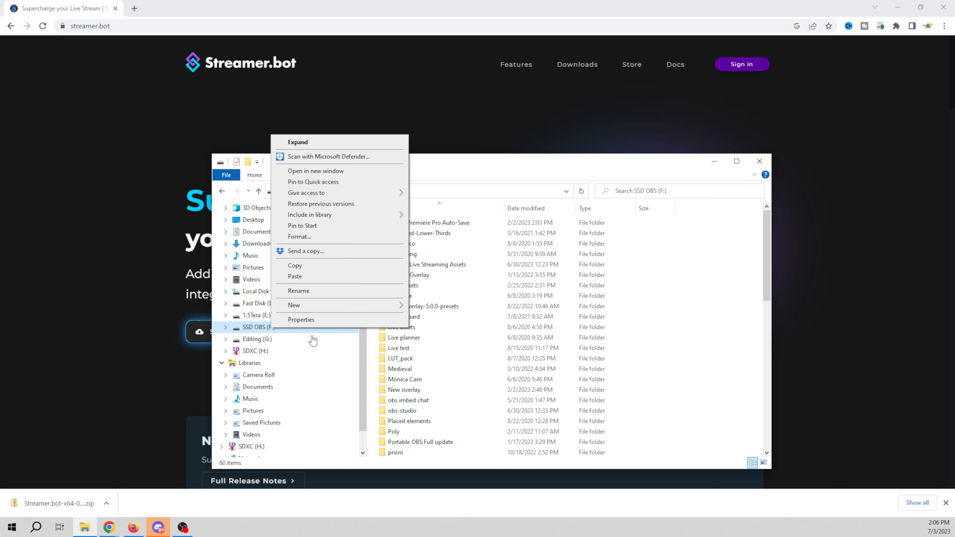
pyautogui.click(315, 277)
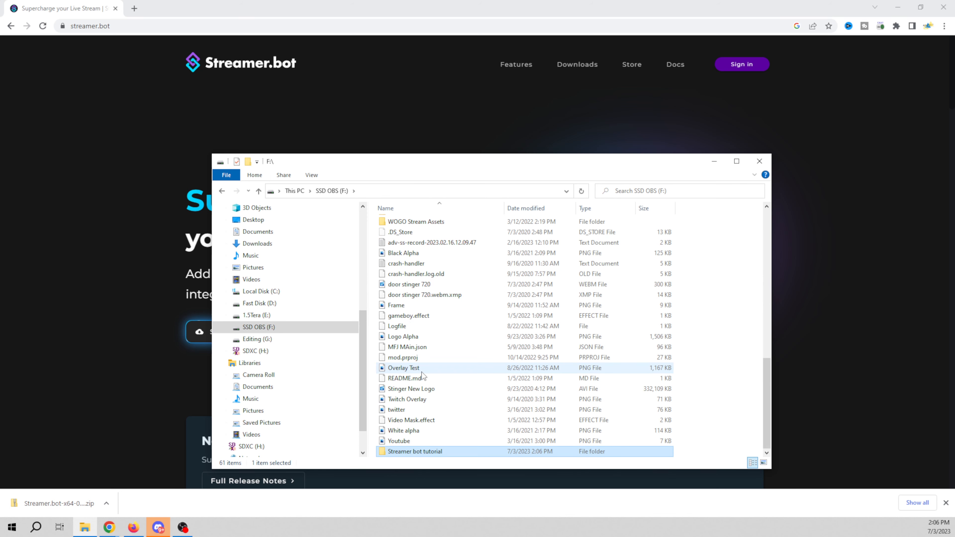
# Minimize the browser, open the copied "Streamer bot tutorial" folder on the F: drive and locate the Streamer.bot application.
pyautogui.scroll(5, 421, 372)
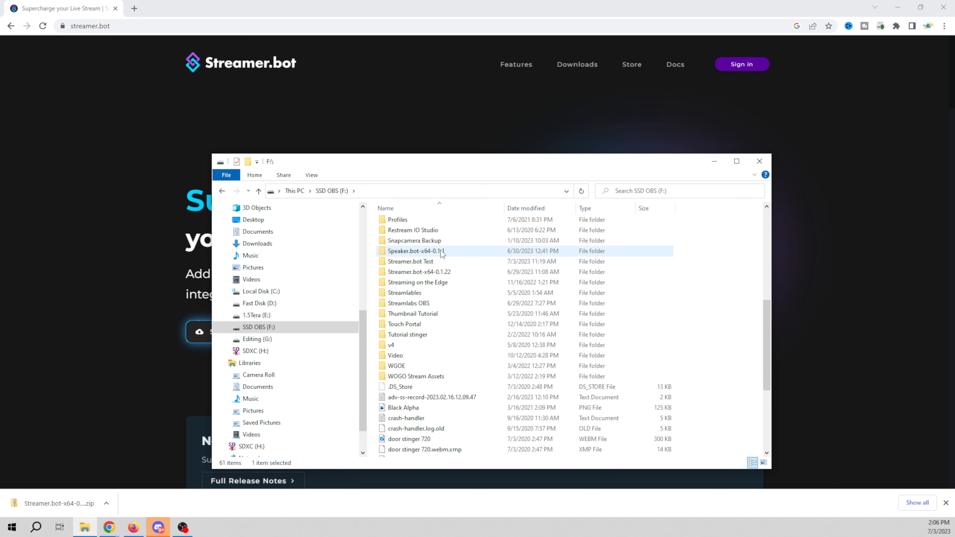
pyautogui.scroll(-5, 414, 387)
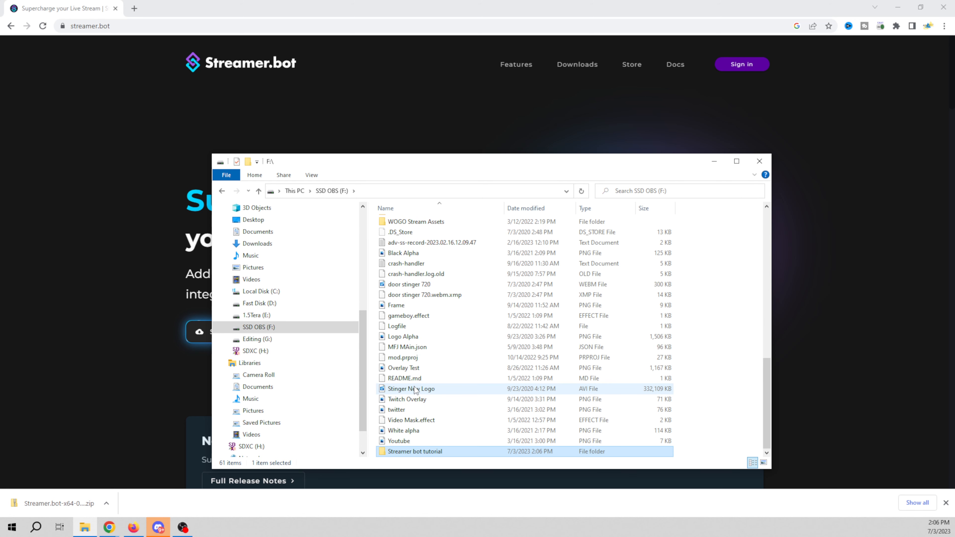
pyautogui.click(898, 10)
pyautogui.press('Return')
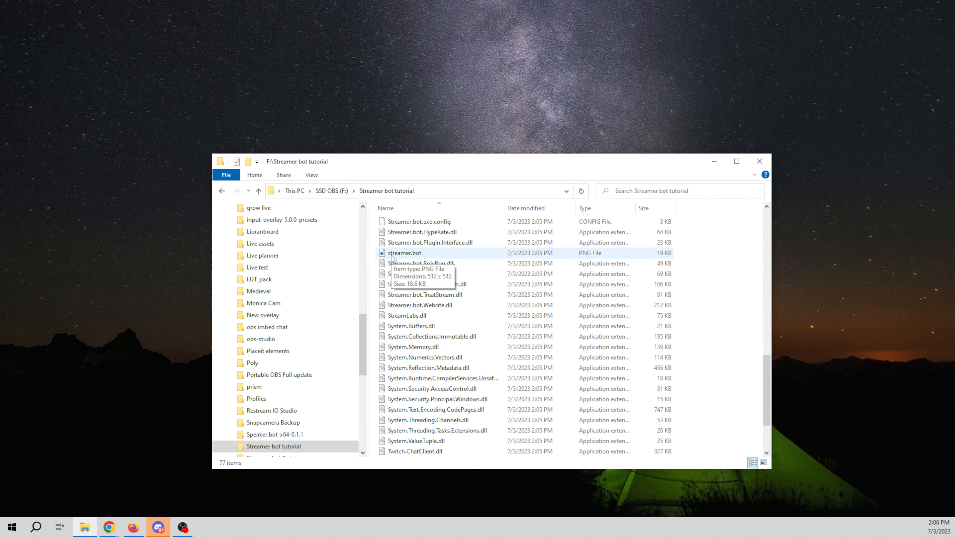
pyautogui.scroll(3, 392, 257)
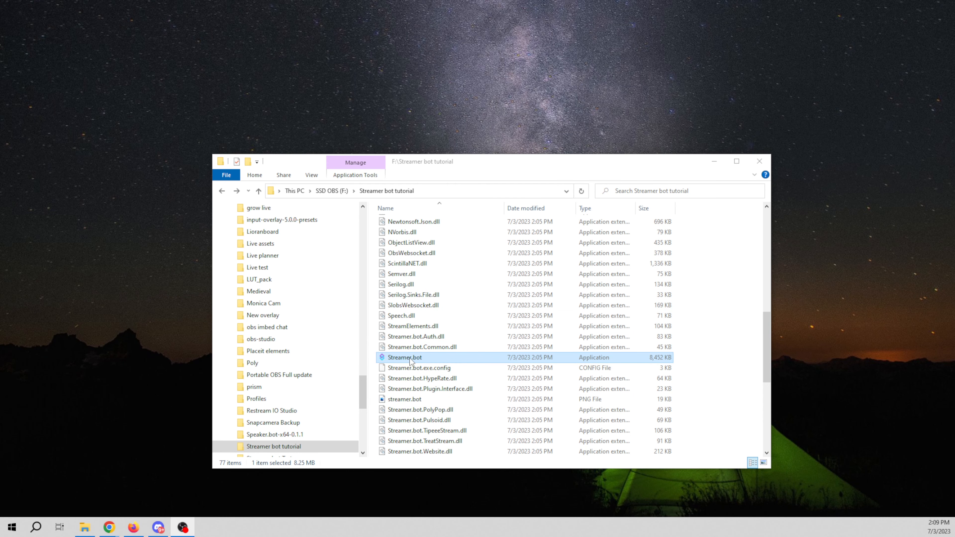
# Create a desktop shortcut to the Streamer.bot application and name it "Streamer.bot - Tutorial".
pyautogui.moveTo(410, 361); pyautogui.dragTo(467, 76)
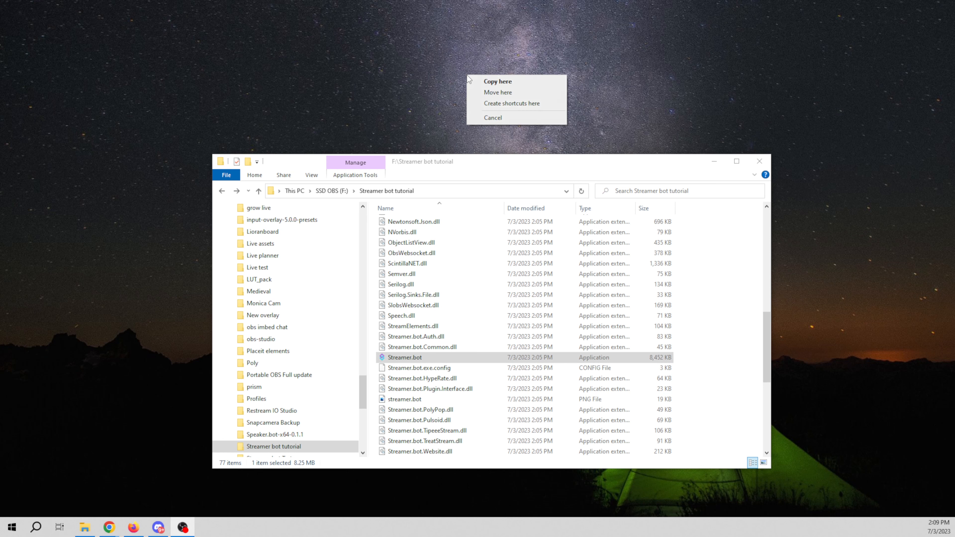
pyautogui.click(496, 107)
pyautogui.moveTo(474, 22); pyautogui.dragTo(465, 88)
pyautogui.click(469, 89)
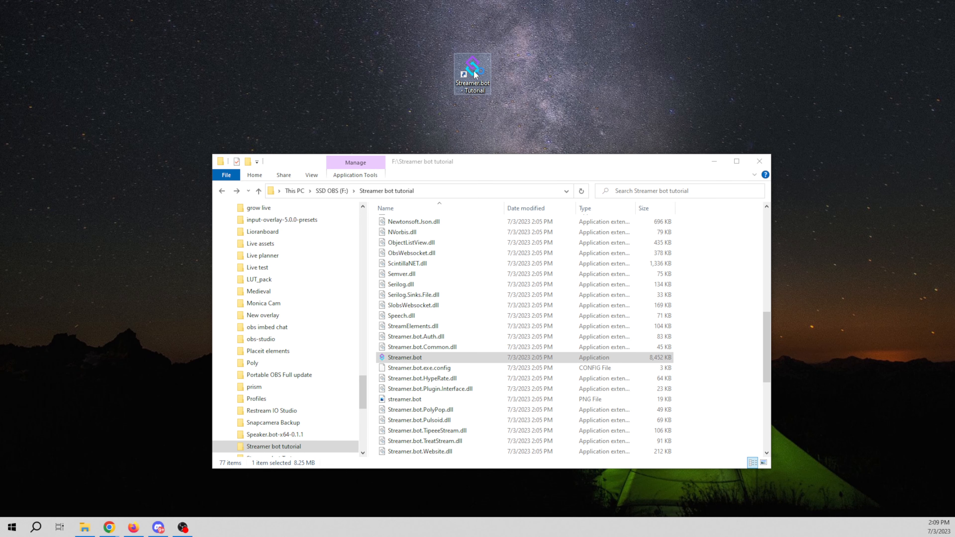
# Launch Streamer.bot from the desktop shortcut, allowing it to run despite the SmartScreen block, and reposition its window.
pyautogui.click(582, 97)
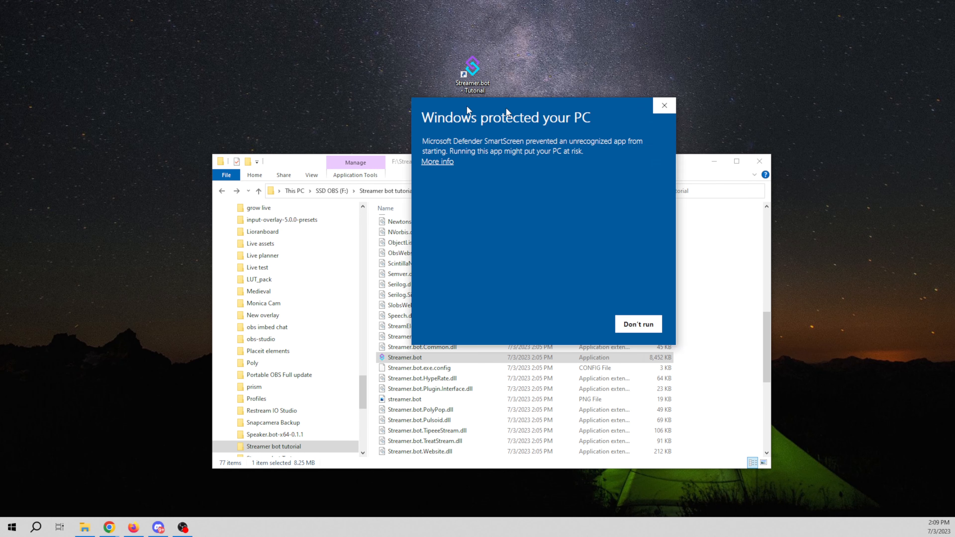
pyautogui.moveTo(506, 107); pyautogui.dragTo(254, 148)
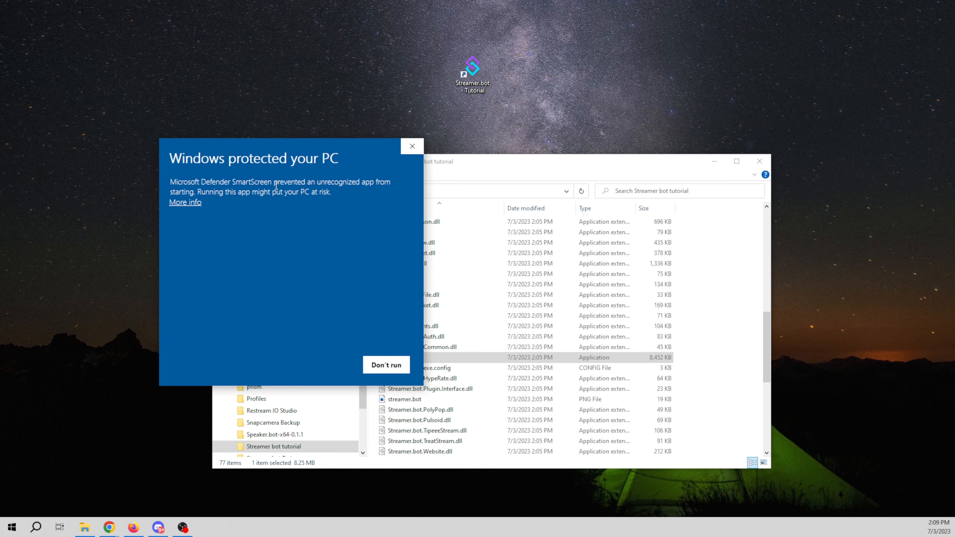
pyautogui.click(184, 204)
pyautogui.click(326, 365)
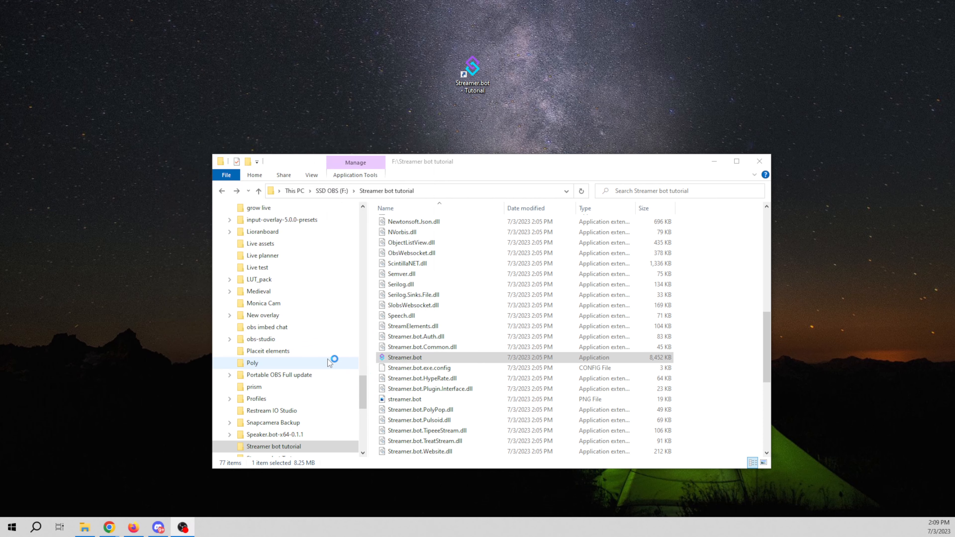
pyautogui.moveTo(256, 18); pyautogui.dragTo(514, 121)
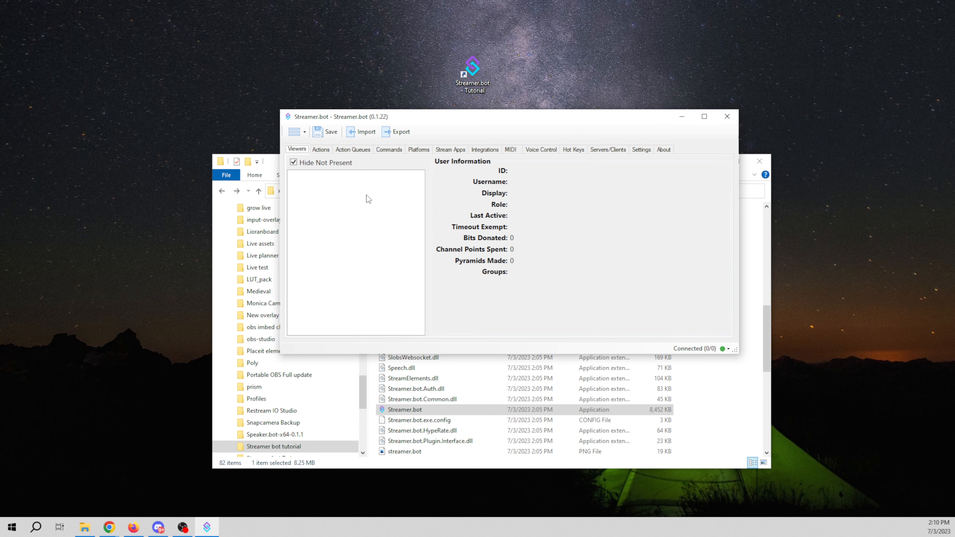
pyautogui.moveTo(479, 120); pyautogui.dragTo(362, 145)
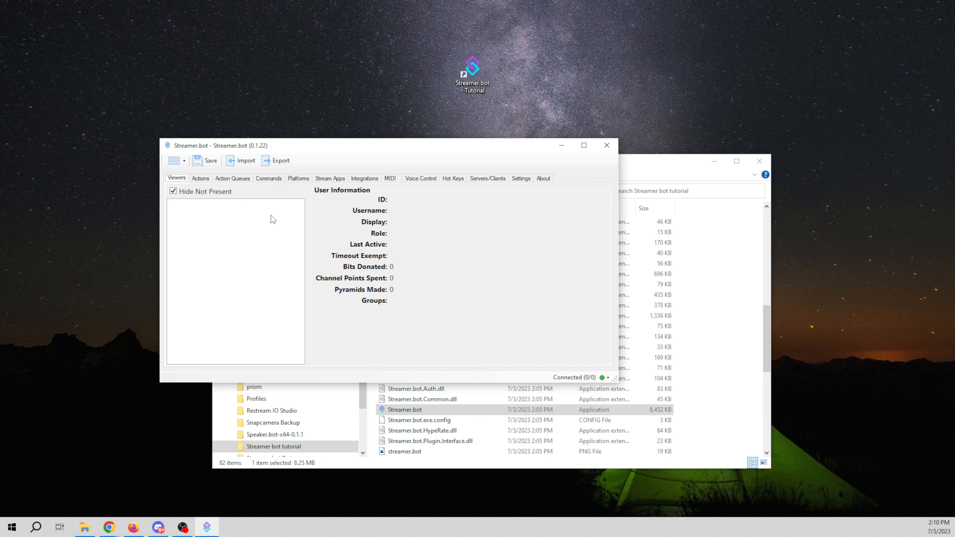
# Open the YouTube platform settings and agree to the YouTube, Google and Streamer.bot terms.
pyautogui.click(297, 179)
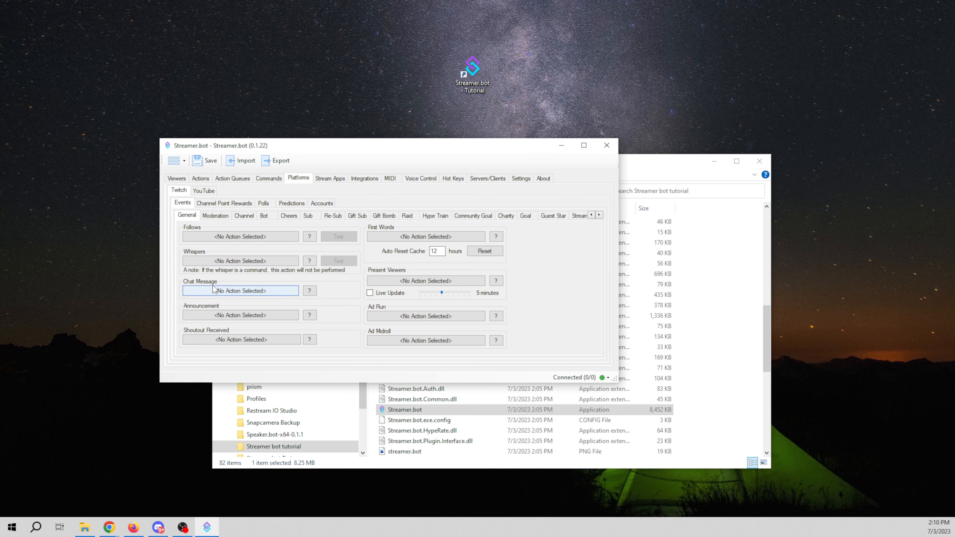
pyautogui.click(205, 190)
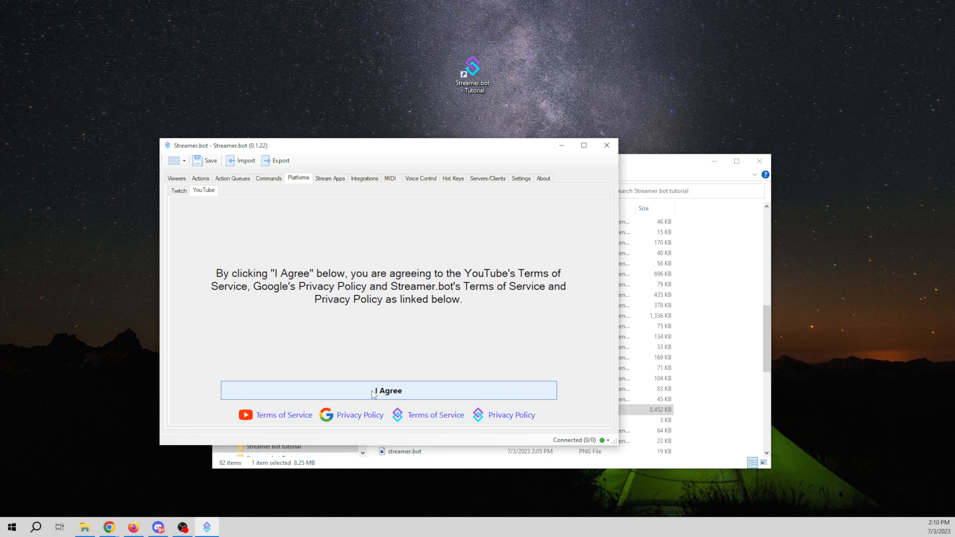
pyautogui.click(373, 393)
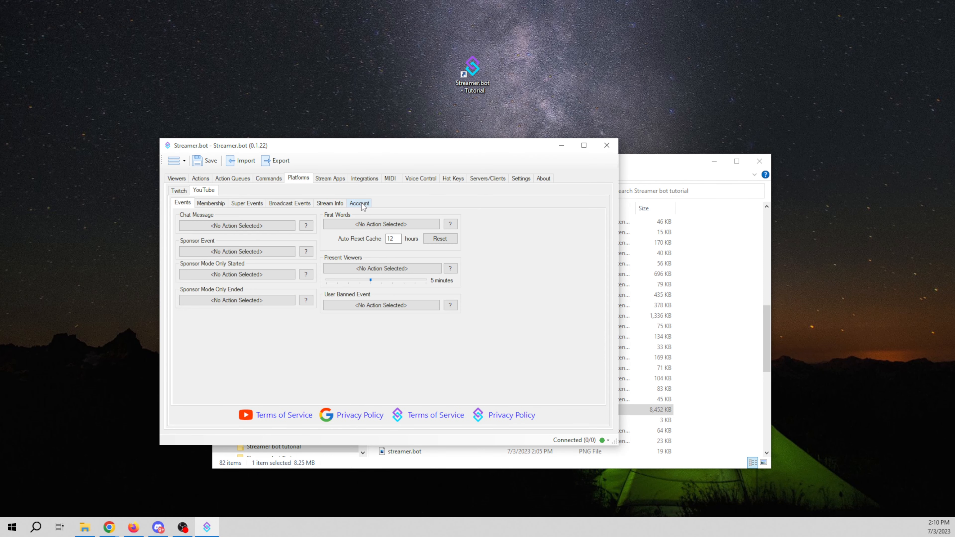
# Sign in to the YouTube broadcaster account with Google, granting Streamer.bot all requested permissions, and close the login page.
pyautogui.click(360, 203)
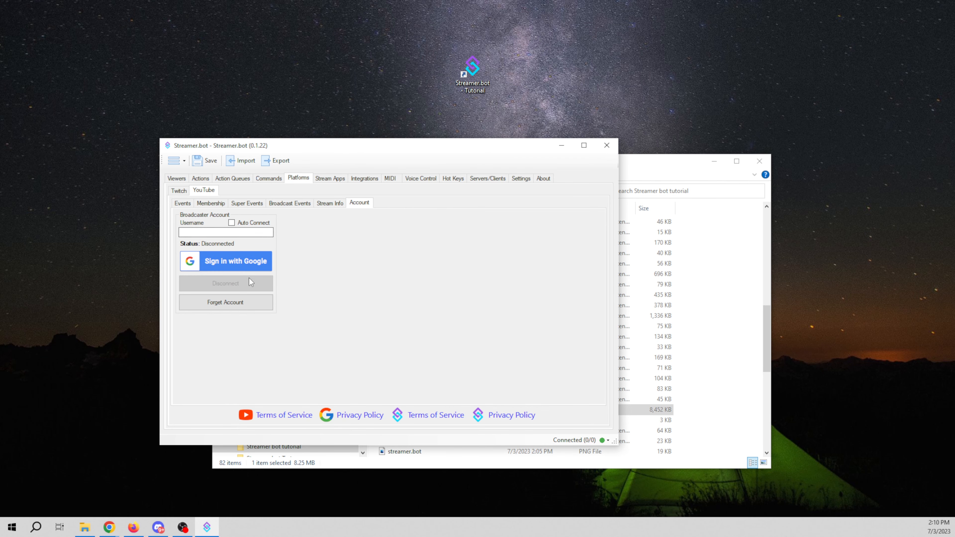
pyautogui.click(245, 262)
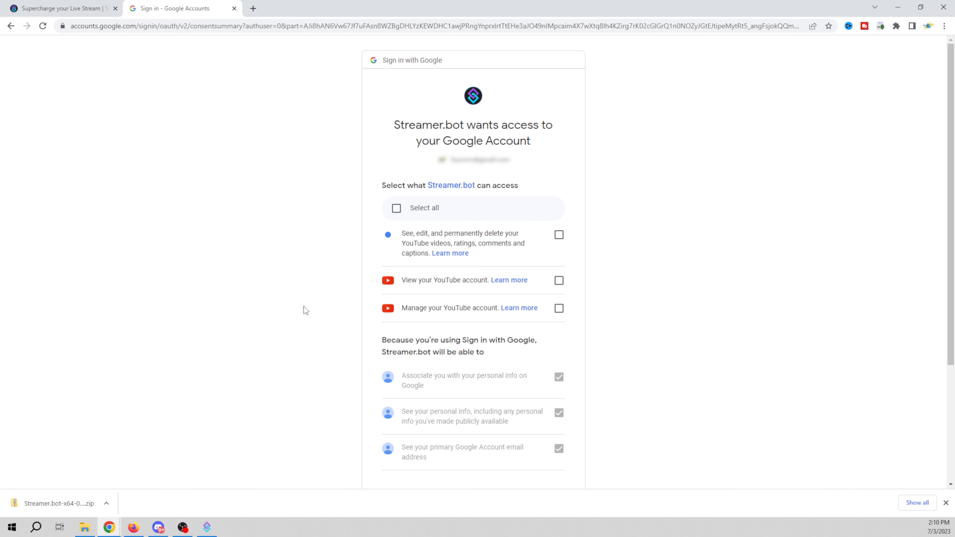
pyautogui.click(396, 208)
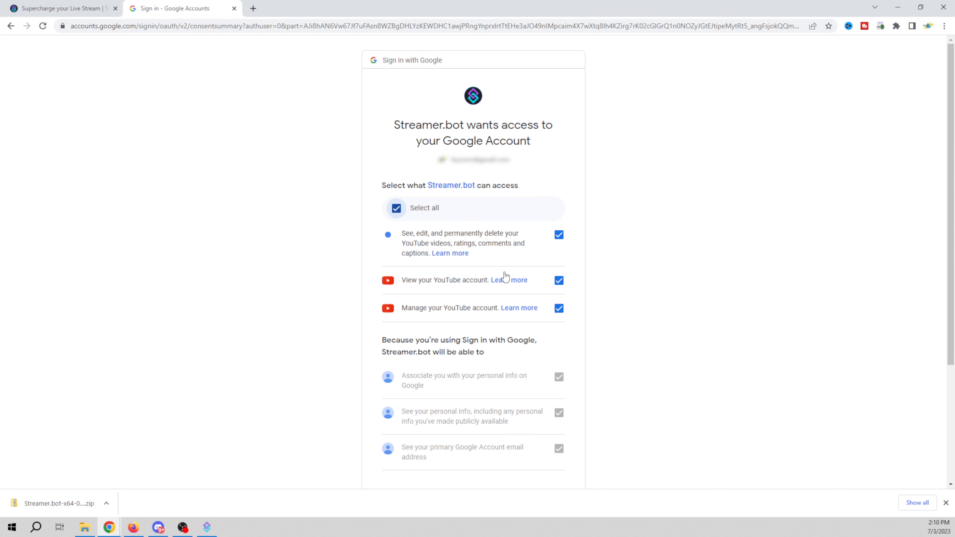
pyautogui.scroll(-3, 662, 388)
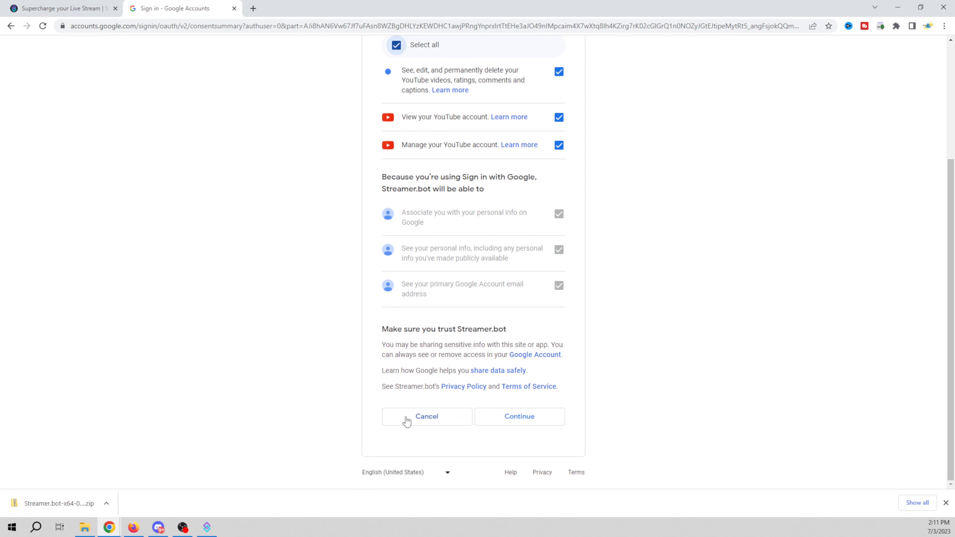
pyautogui.click(504, 417)
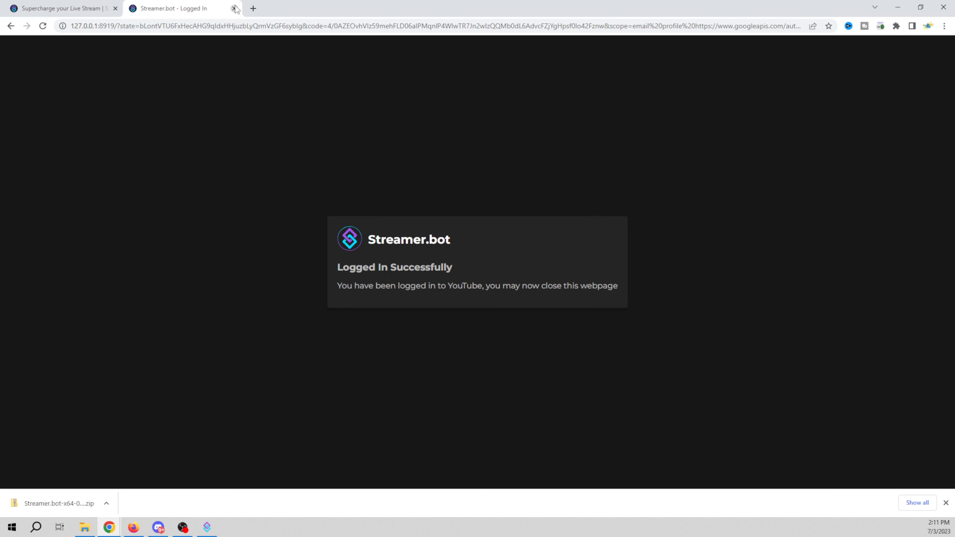
pyautogui.hotkey('ctrl', 'w')
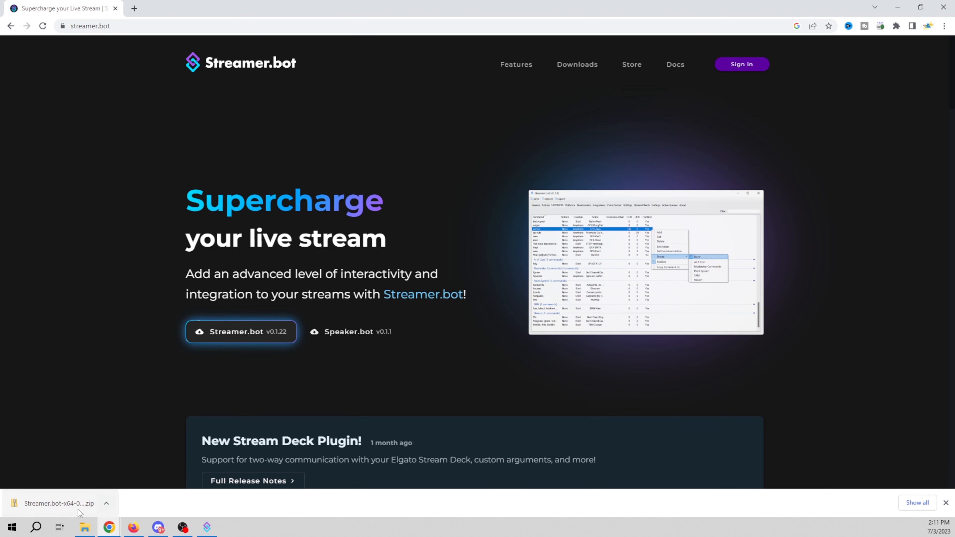
# Switch back to Streamer.bot, enable Auto Connect for the YouTube broadcaster account and show the YouTube events.
pyautogui.click(216, 527)
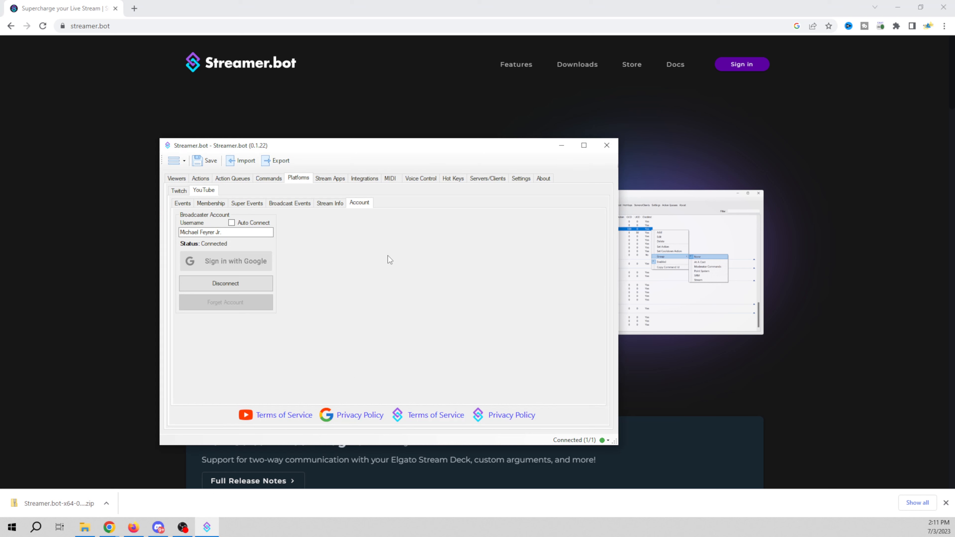
pyautogui.click(232, 223)
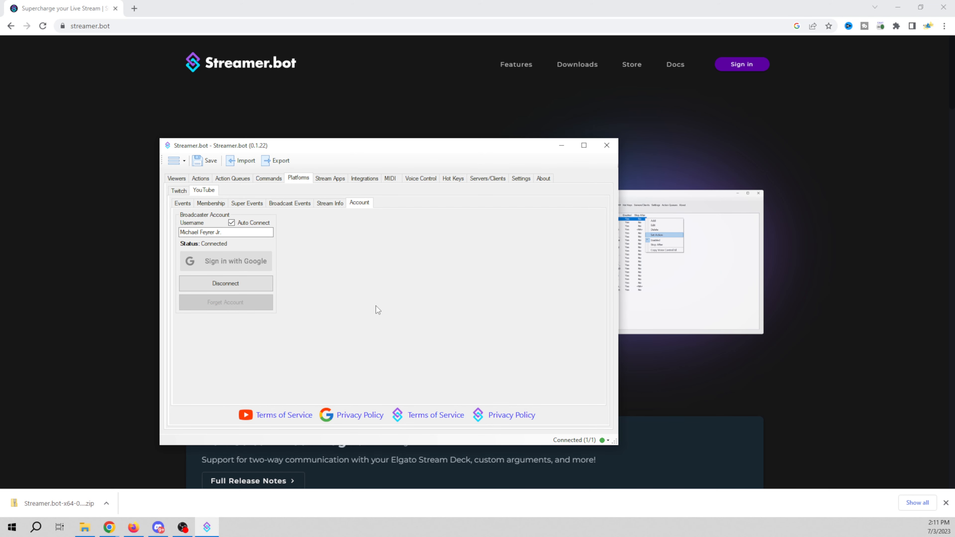
pyautogui.click(946, 504)
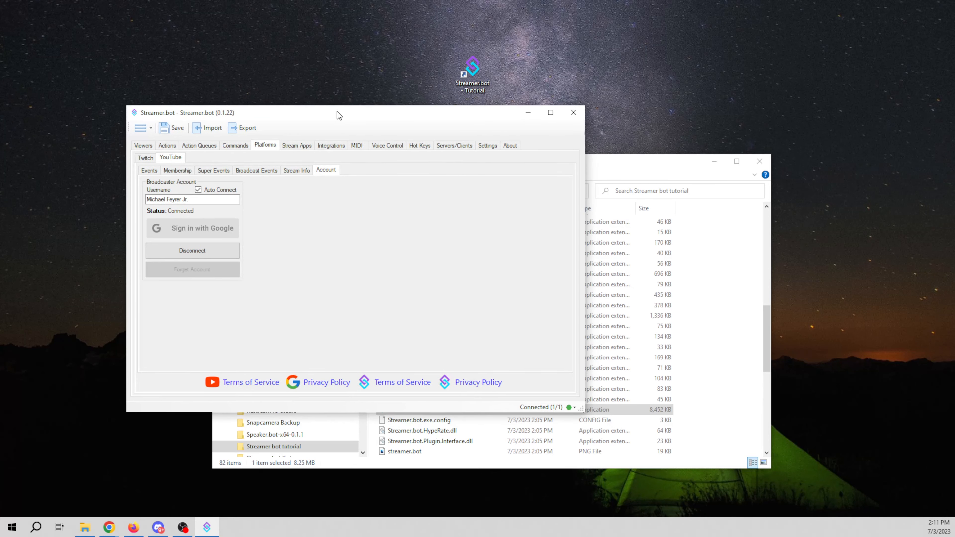
pyautogui.click(159, 175)
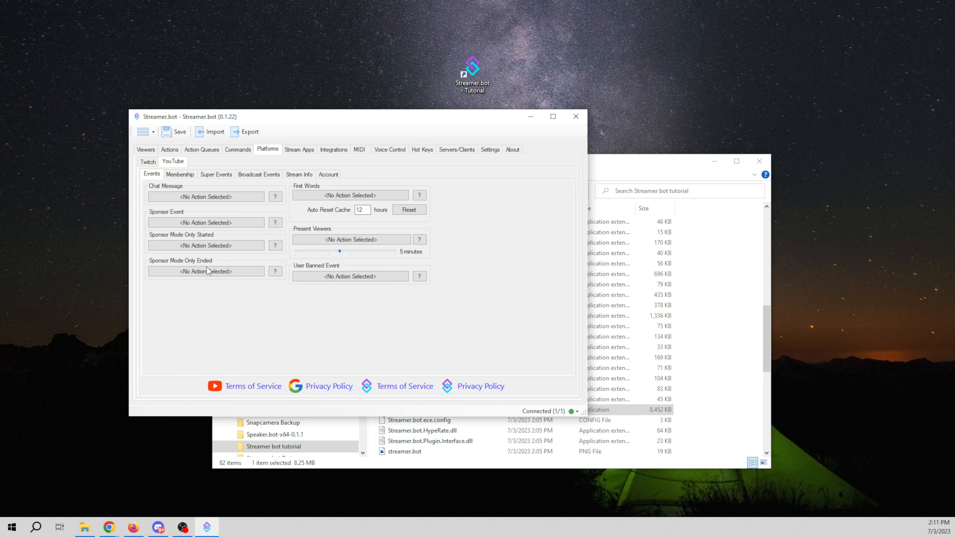
# Look through the YouTube platform's Membership, Super Events, Broadcast Events and Stream Info settings.
pyautogui.click(180, 174)
pyautogui.click(217, 174)
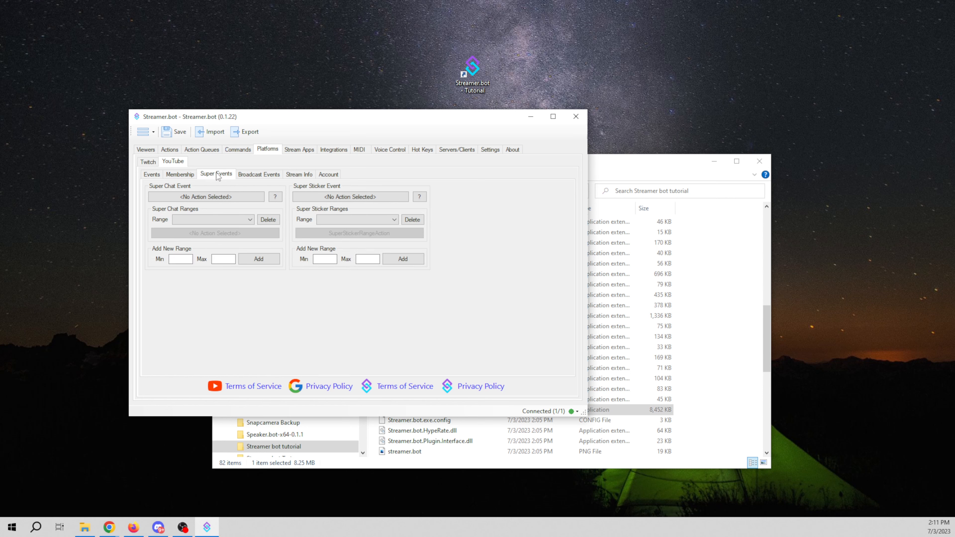
pyautogui.click(265, 175)
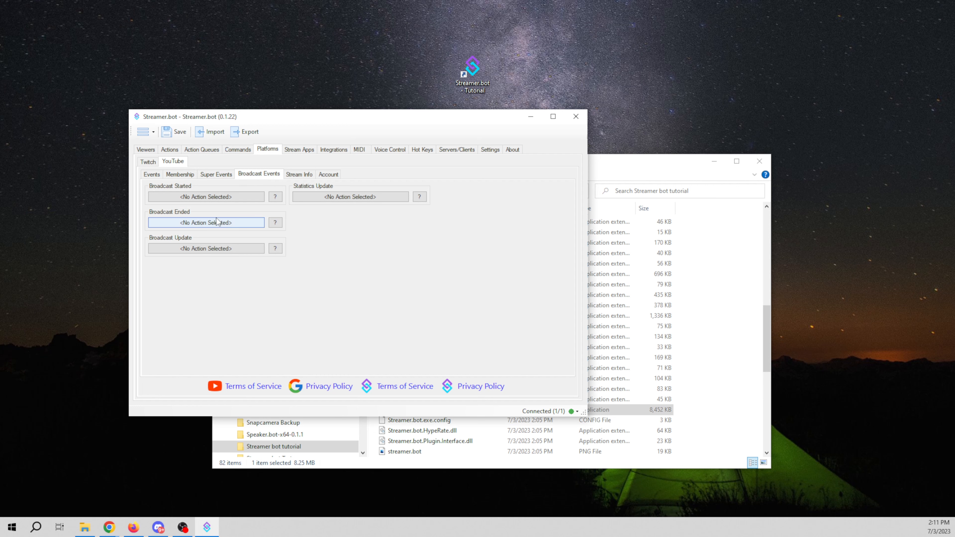
pyautogui.click(298, 175)
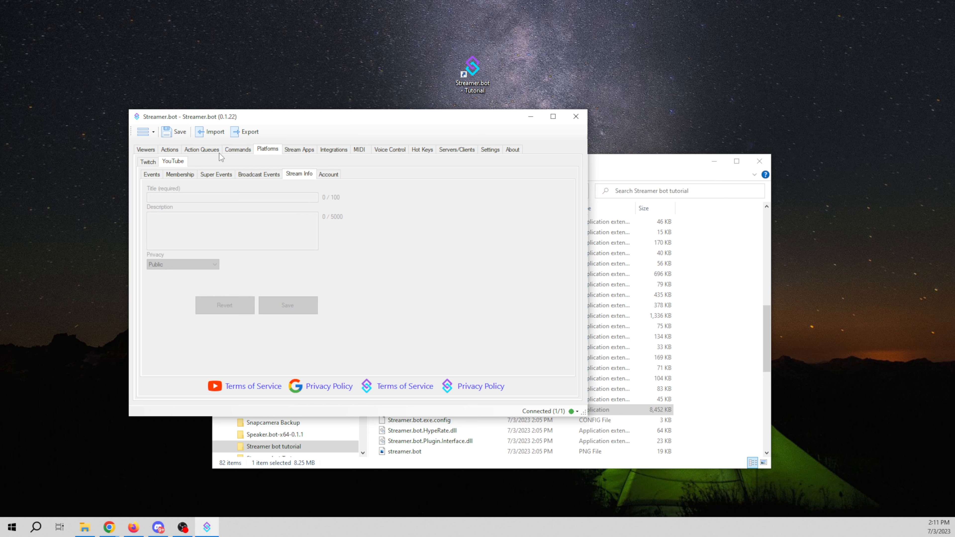
# Start a new OBS connection under the stream apps, named OBS, using version v5.x with host 127.0.0.1 and port 4455.
pyautogui.click(299, 149)
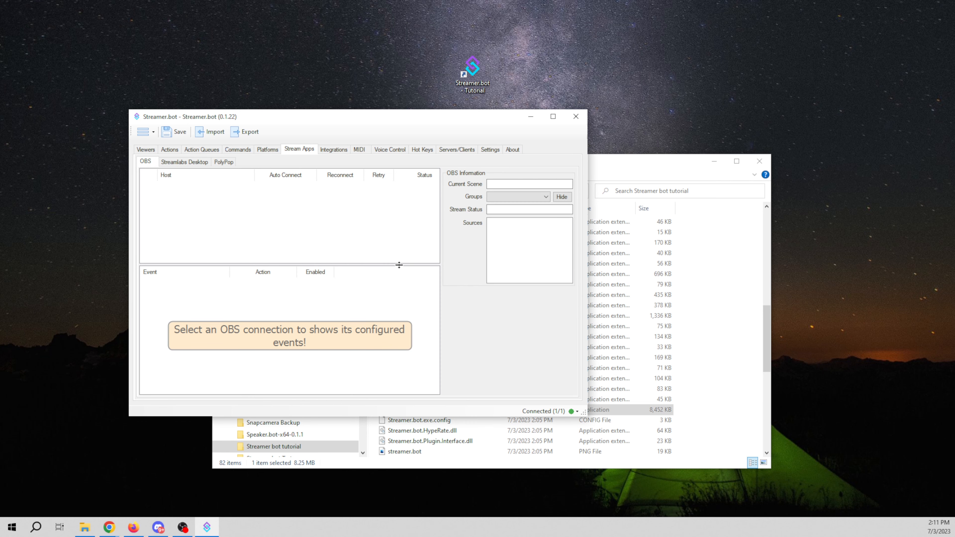
pyautogui.rightClick(240, 210)
pyautogui.click(263, 216)
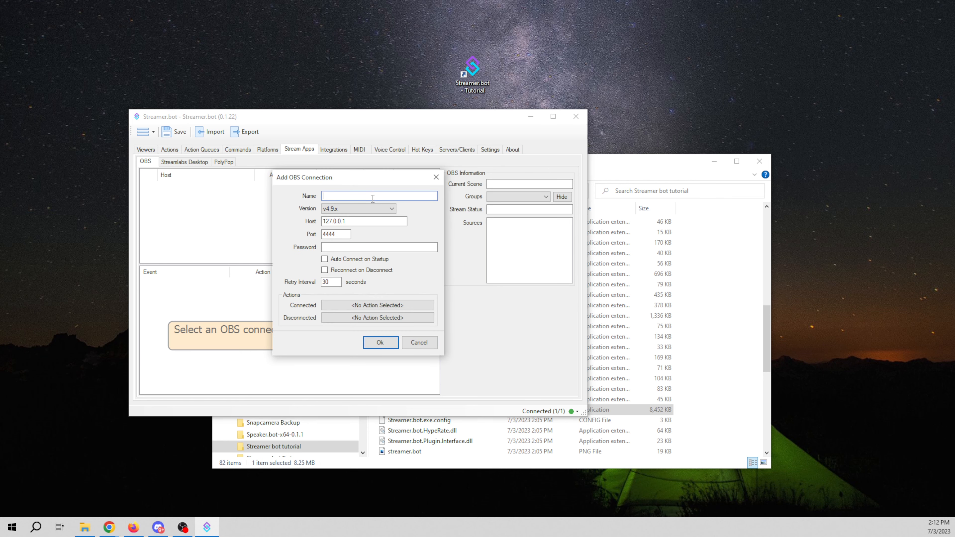
pyautogui.write('OBS')
pyautogui.click(391, 209)
pyautogui.click(329, 225)
pyautogui.click(392, 209)
pyautogui.click(357, 218)
pyautogui.moveTo(338, 233); pyautogui.dragTo(322, 235)
pyautogui.click(393, 209)
pyautogui.click(360, 225)
# Enable Auto Connect on Startup and Reconnect on Disconnect for the OBS connection.
pyautogui.click(324, 259)
pyautogui.click(325, 271)
pyautogui.click(378, 306)
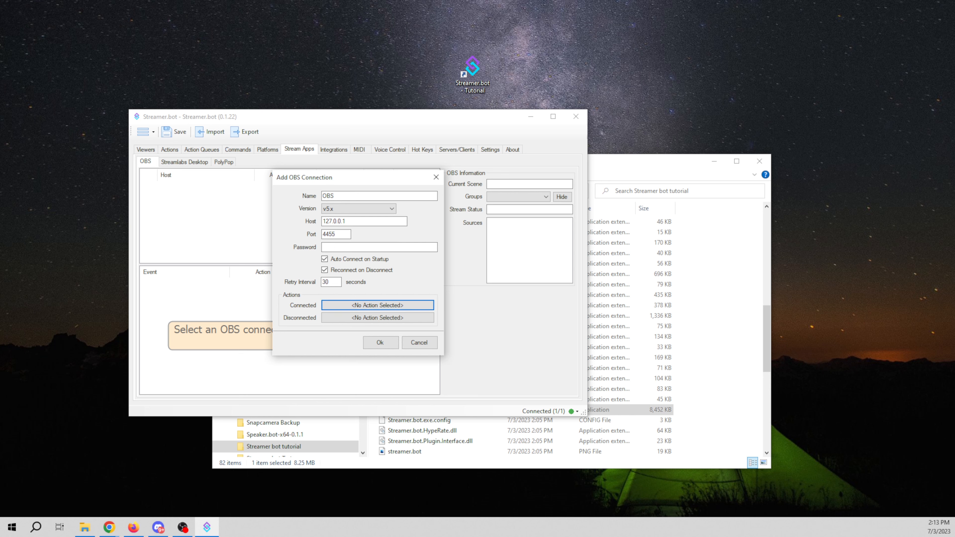
# Switch to OBS, check the port and authentication in its WebSocket Server Settings, and return to Streamer.bot.
pyautogui.hotkey('alt', 'Tab')
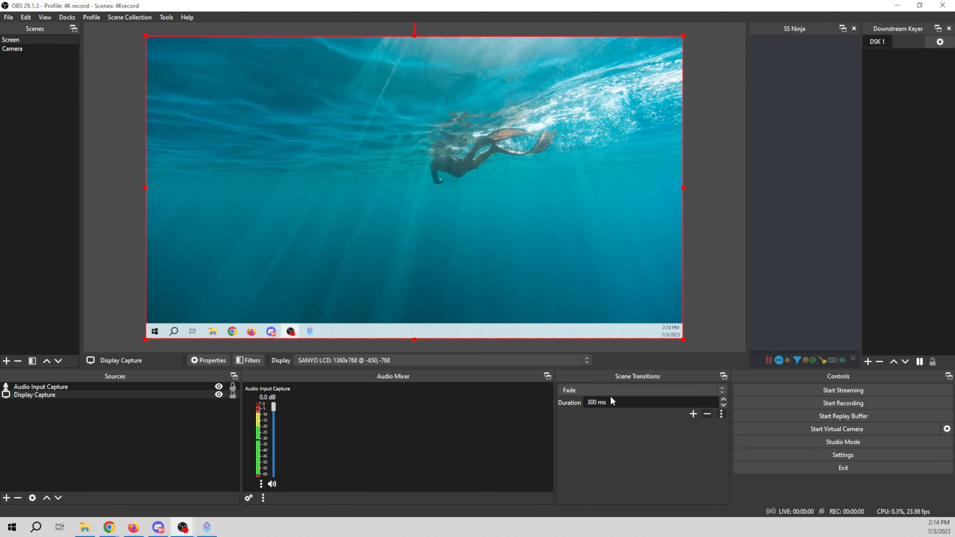
pyautogui.click(163, 19)
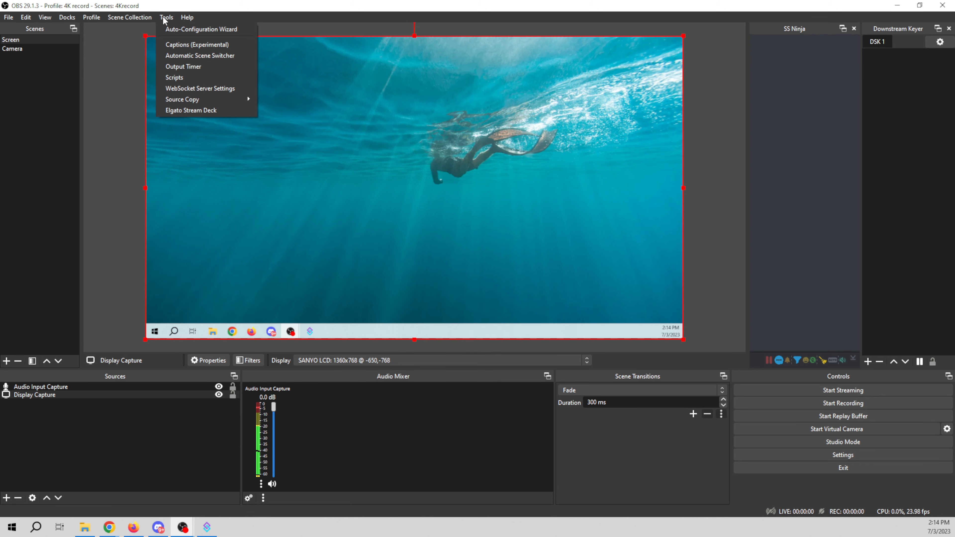
pyautogui.click(194, 88)
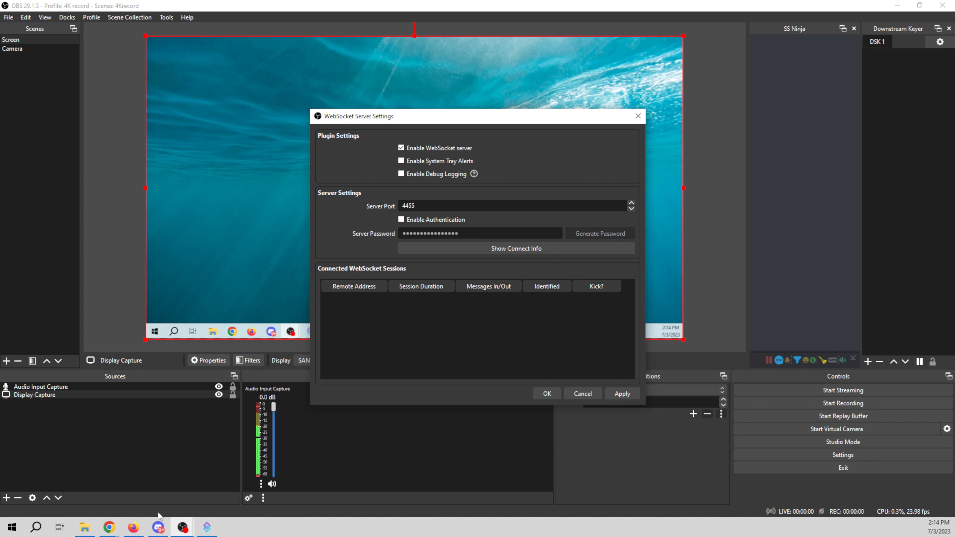
pyautogui.click(207, 527)
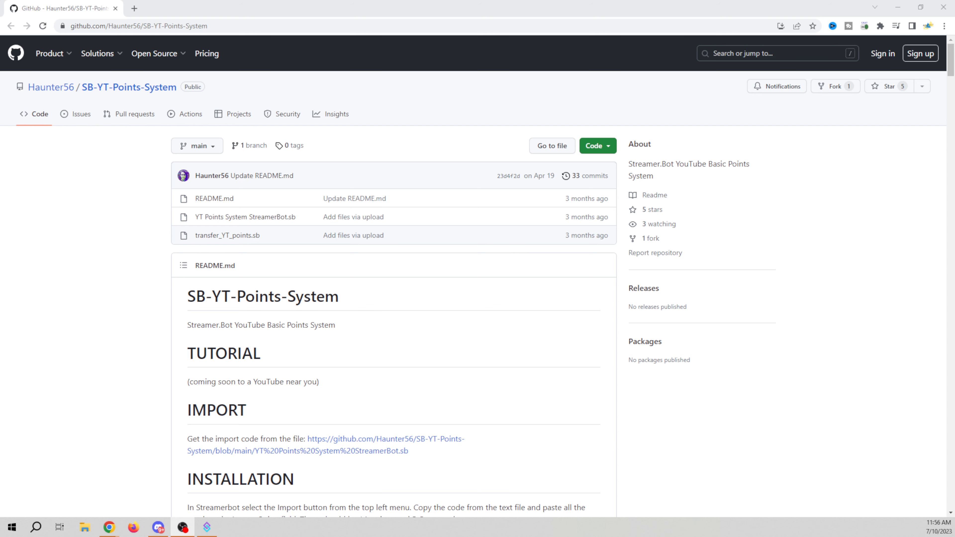
# Open YT Points System StreamerBot.sb from the SB-YT-Points-System README's import link and copy its entire code.
pyautogui.scroll(-1, 74, 358)
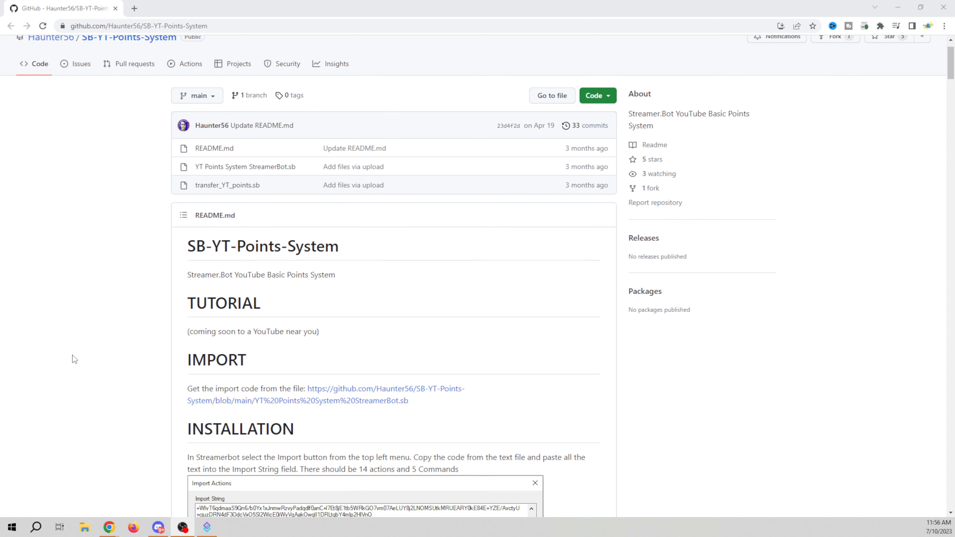
pyautogui.scroll(-1, 73, 356)
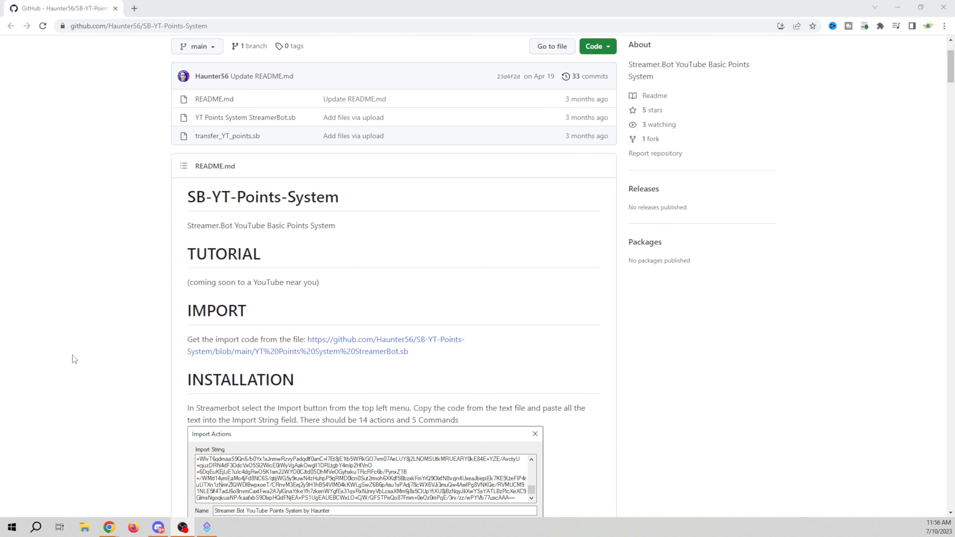
pyautogui.click(327, 356)
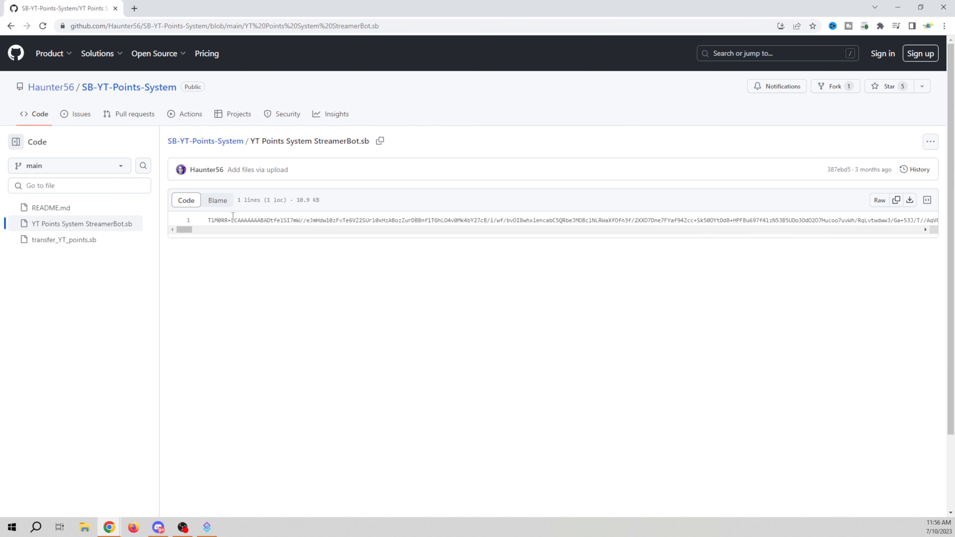
pyautogui.doubleClick(470, 221)
pyautogui.rightClick(469, 222)
pyautogui.click(499, 295)
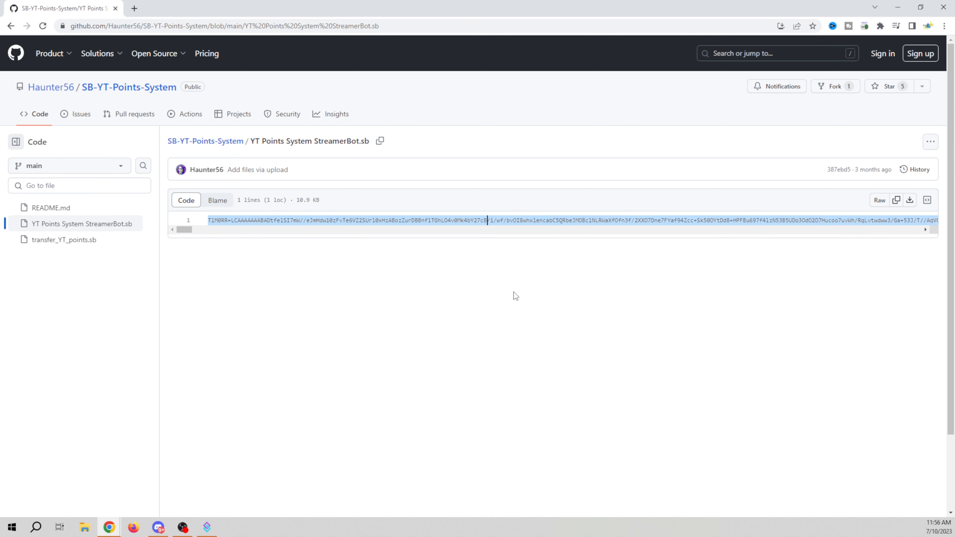
pyautogui.rightClick(397, 220)
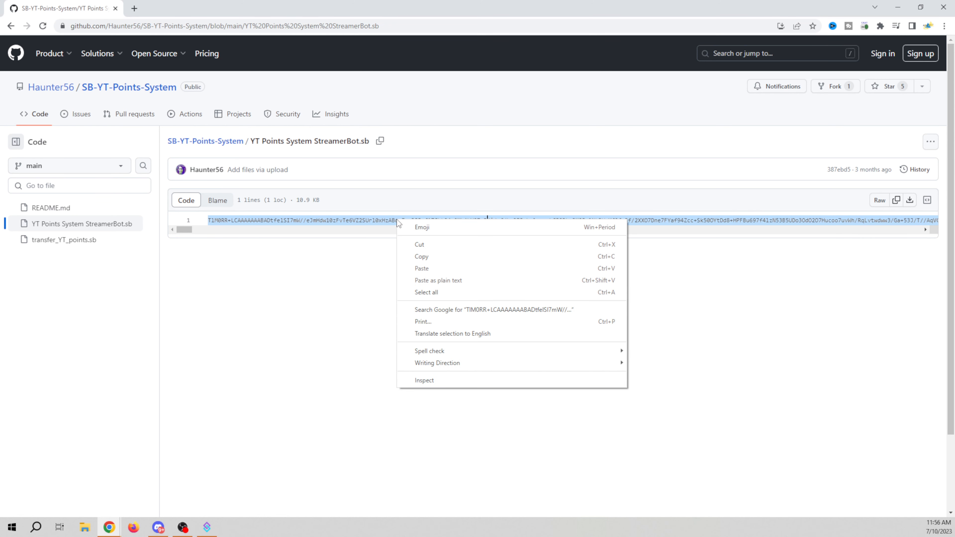
pyautogui.click(427, 256)
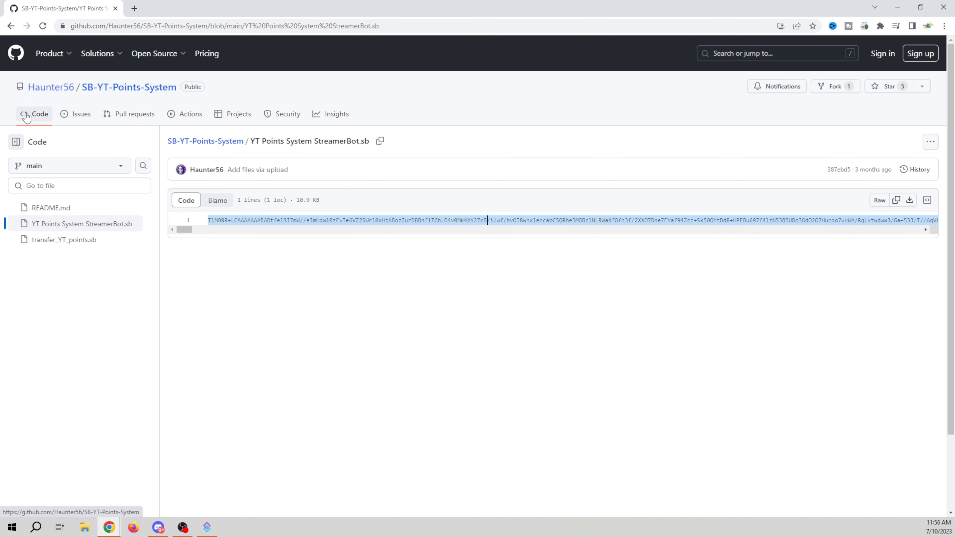
# Return to the README's installation instructions, switch to Streamer.bot and import all points system actions and commands from the copied code.
pyautogui.click(8, 30)
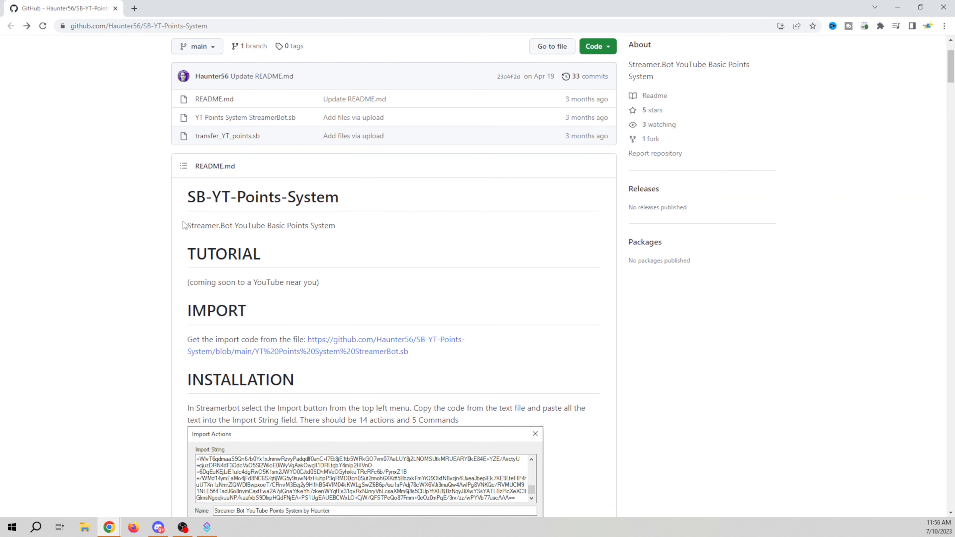
pyautogui.scroll(-6, 299, 358)
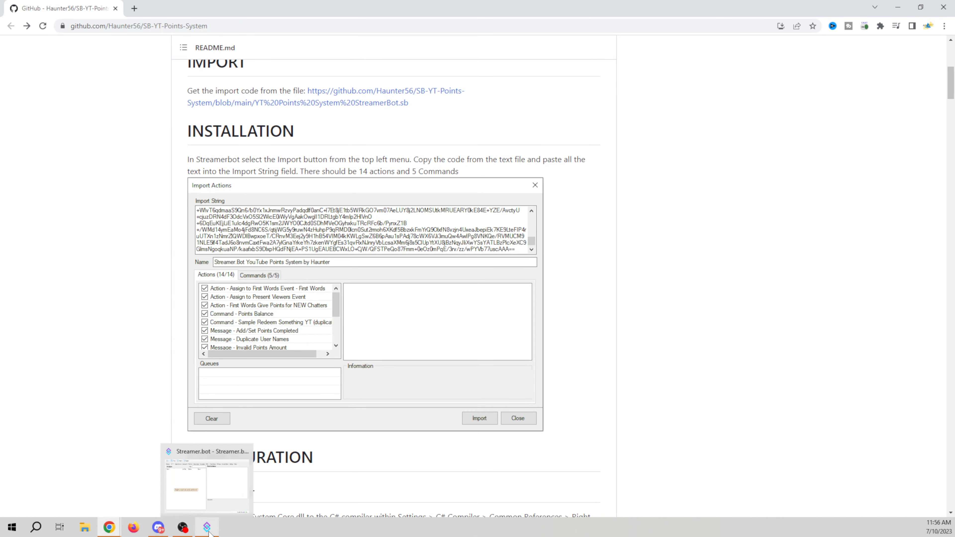
pyautogui.click(207, 474)
pyautogui.click(257, 217)
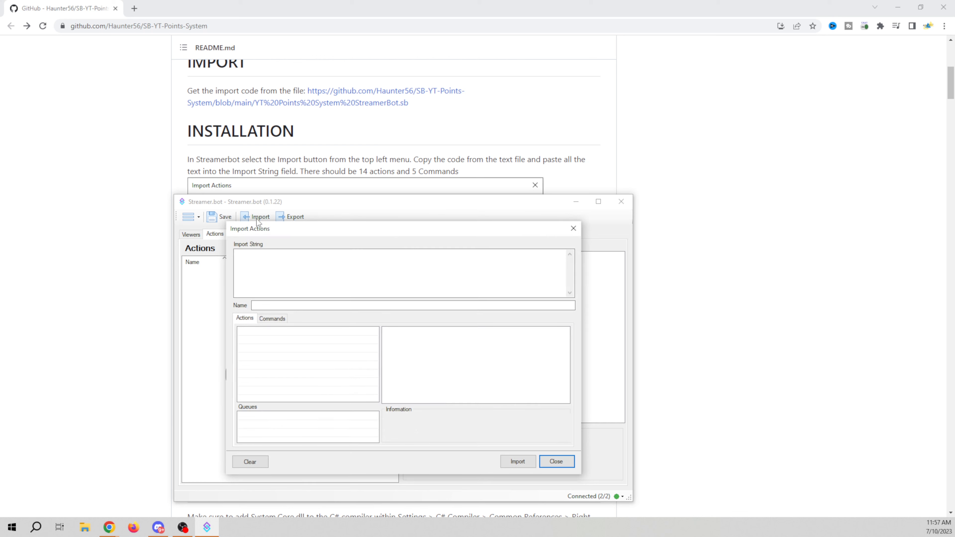
pyautogui.rightClick(313, 272)
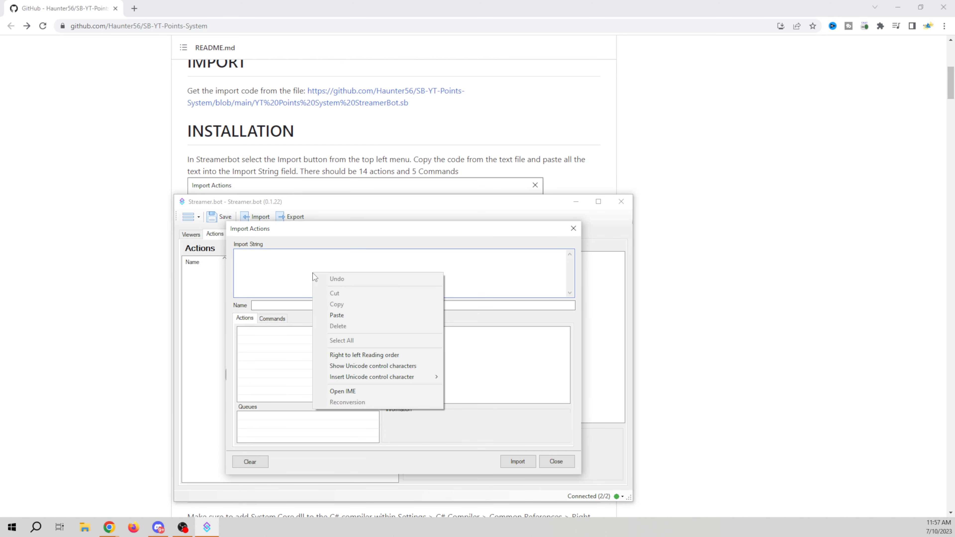
pyautogui.click(350, 317)
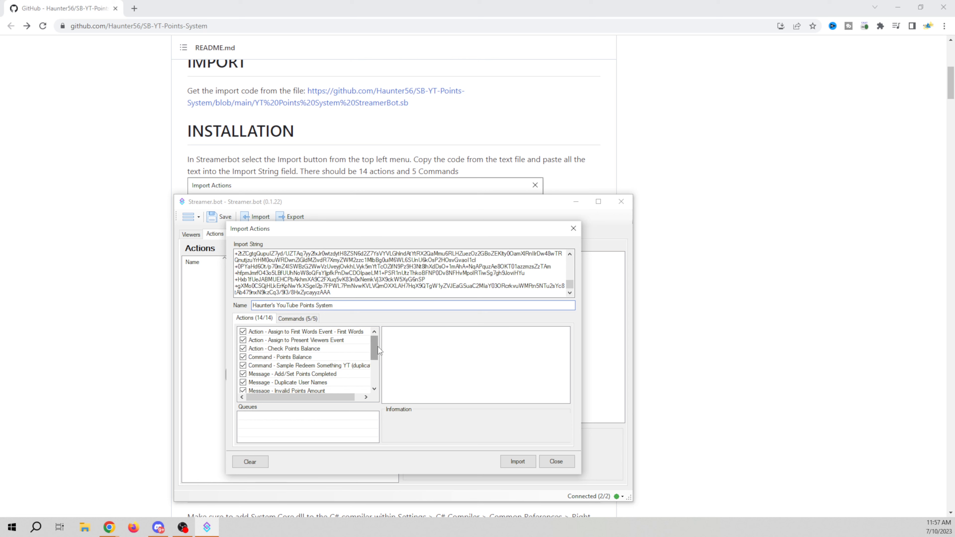
pyautogui.moveTo(376, 346)
pyautogui.mouseDown()
pyautogui.moveTo(376, 387)
pyautogui.moveTo(381, 343)
pyautogui.mouseUp()
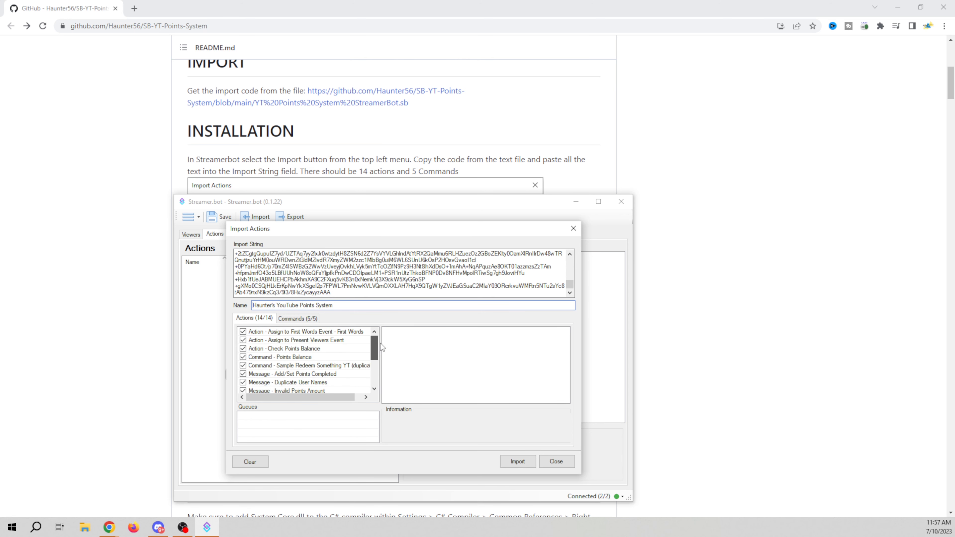
pyautogui.click(517, 466)
pyautogui.click(562, 306)
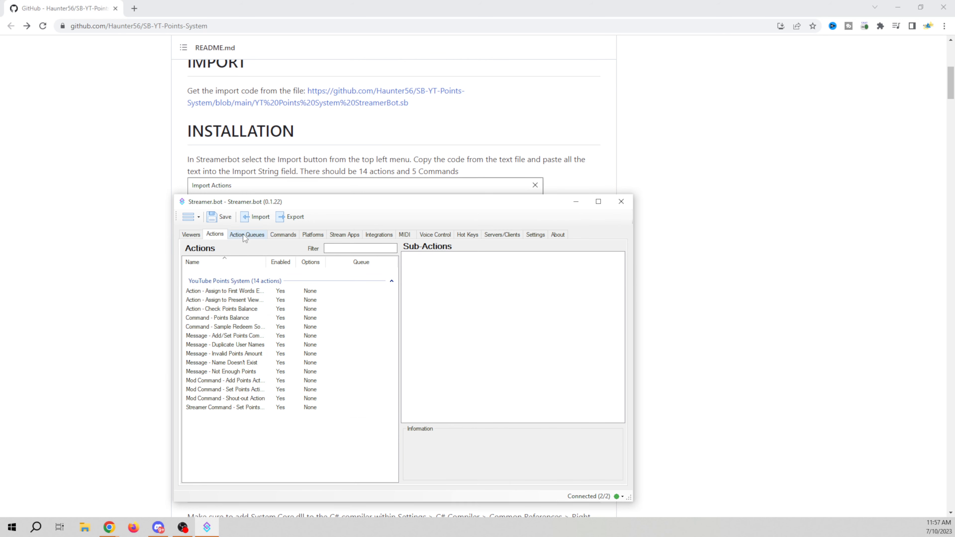
# Place the Streamer.bot window beside the README's Configuration section and open the C# Compiler settings.
pyautogui.moveTo(396, 202); pyautogui.dragTo(654, 177)
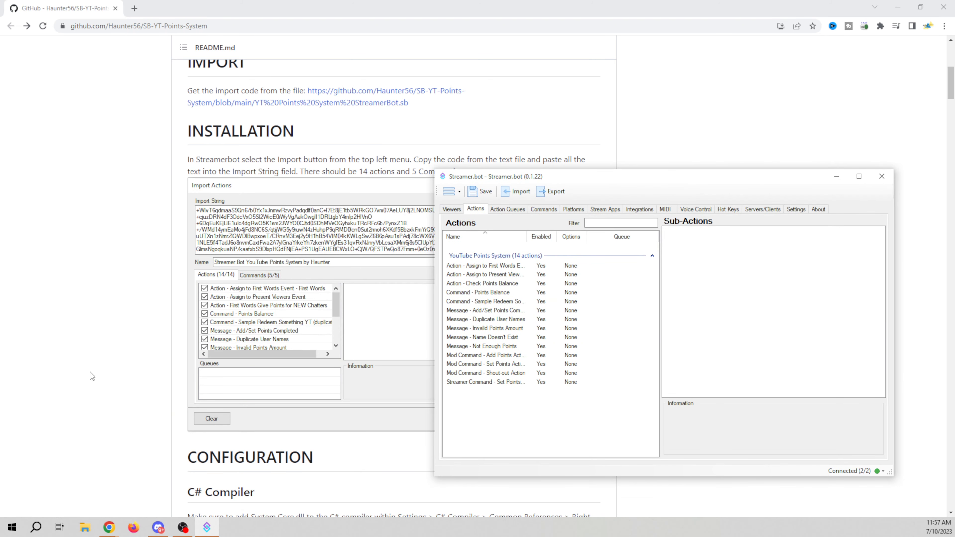
pyautogui.scroll(-6, 121, 369)
pyautogui.scroll(-1, 126, 367)
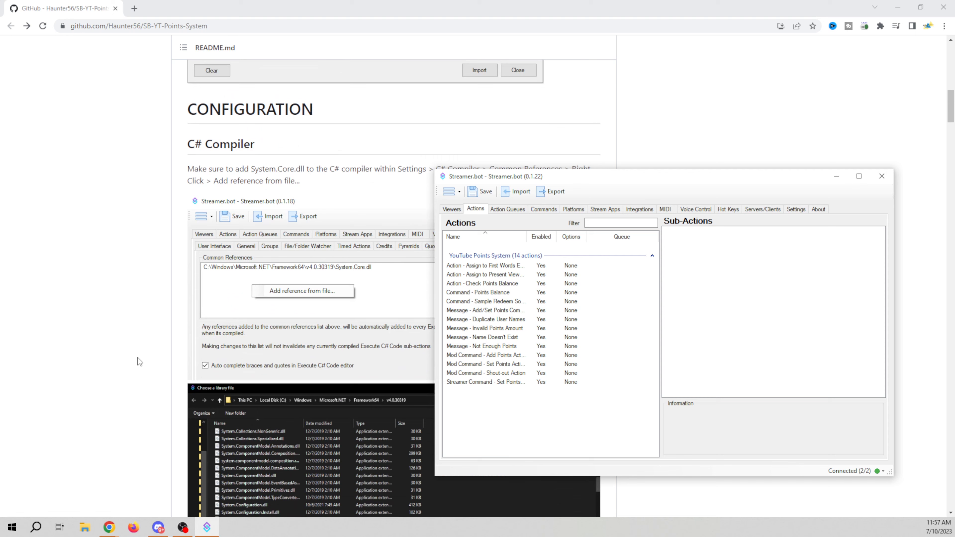
pyautogui.moveTo(643, 181)
pyautogui.mouseDown()
pyautogui.moveTo(697, 152)
pyautogui.moveTo(656, 257)
pyautogui.moveTo(639, 251)
pyautogui.moveTo(621, 336)
pyautogui.moveTo(585, 271)
pyautogui.moveTo(426, 157)
pyautogui.moveTo(486, 186)
pyautogui.moveTo(648, 179)
pyautogui.mouseUp()
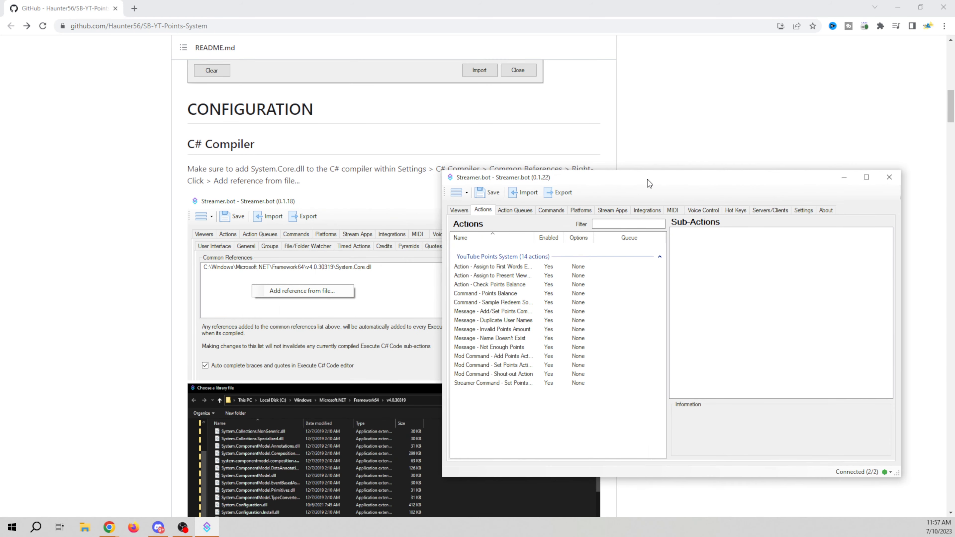
pyautogui.click(805, 212)
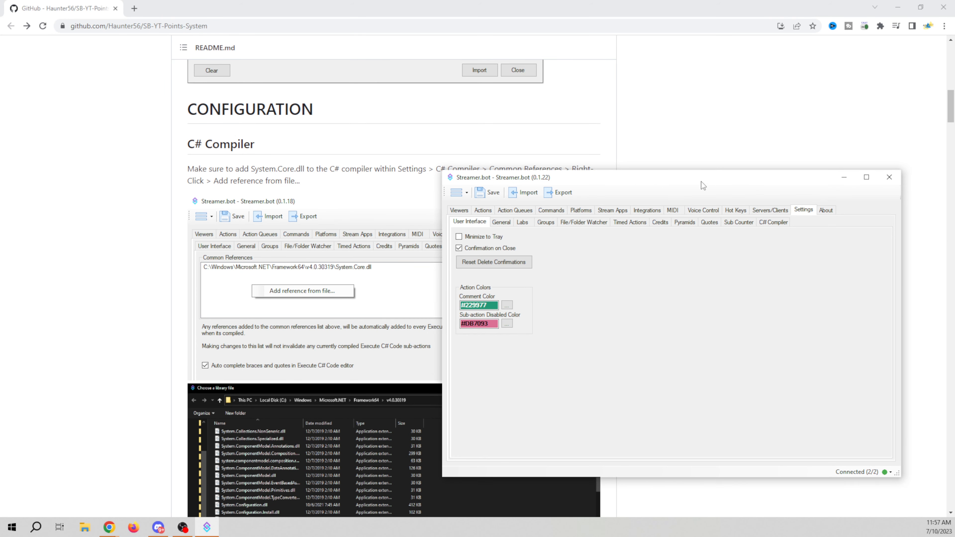
pyautogui.click(770, 225)
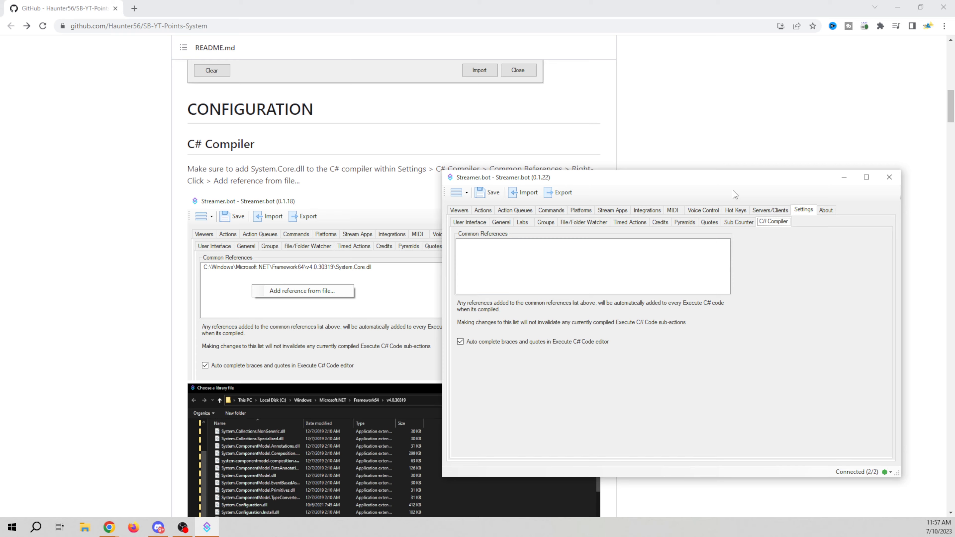
pyautogui.moveTo(727, 181); pyautogui.dragTo(771, 131)
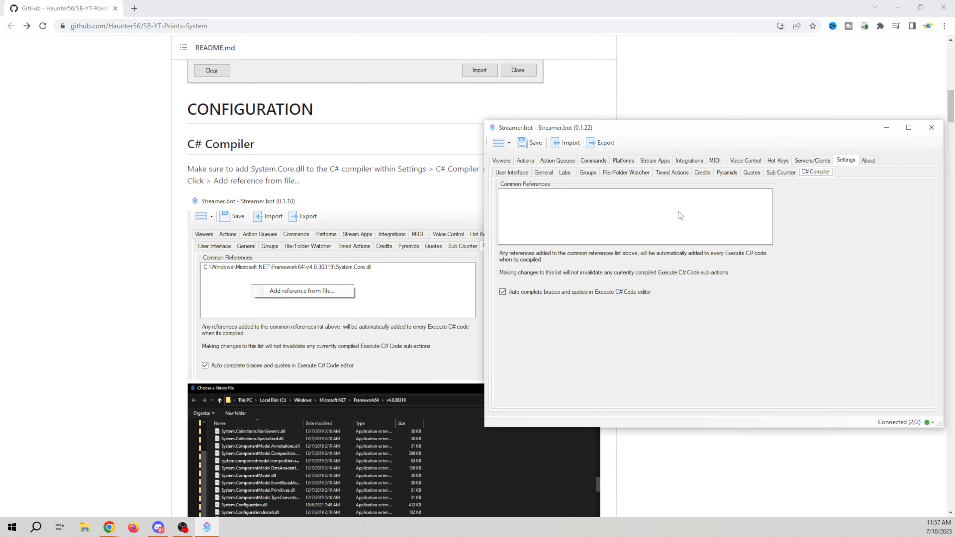
# Add System.Core.dll from the Framework64 v4.0.30319 folder to the C# compiler's common references.
pyautogui.rightClick(679, 216)
pyautogui.click(669, 225)
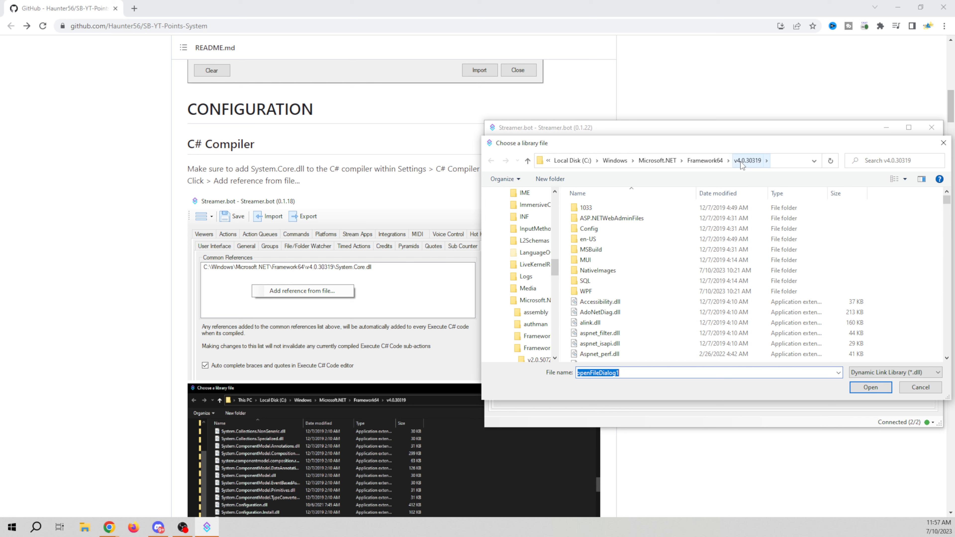
pyautogui.scroll(-3, 630, 327)
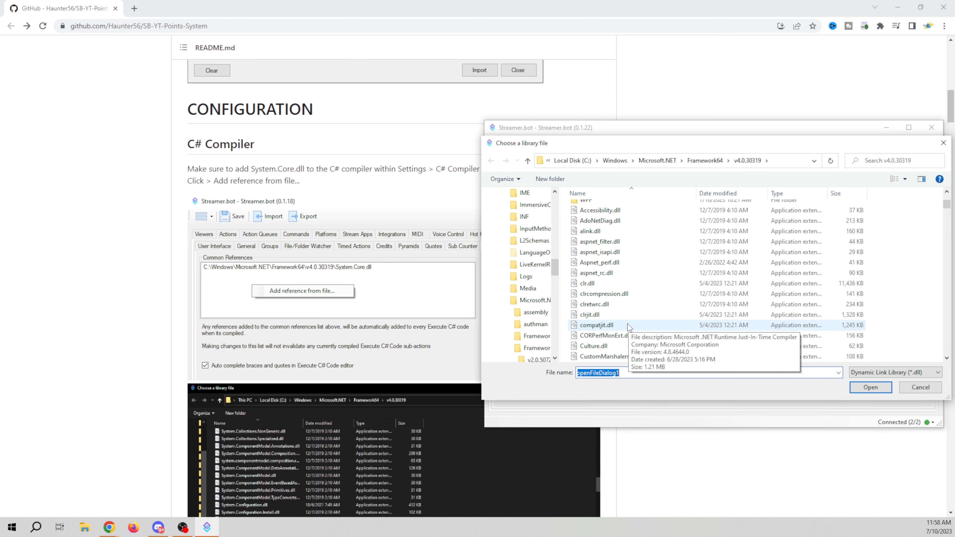
pyautogui.scroll(-6, 626, 326)
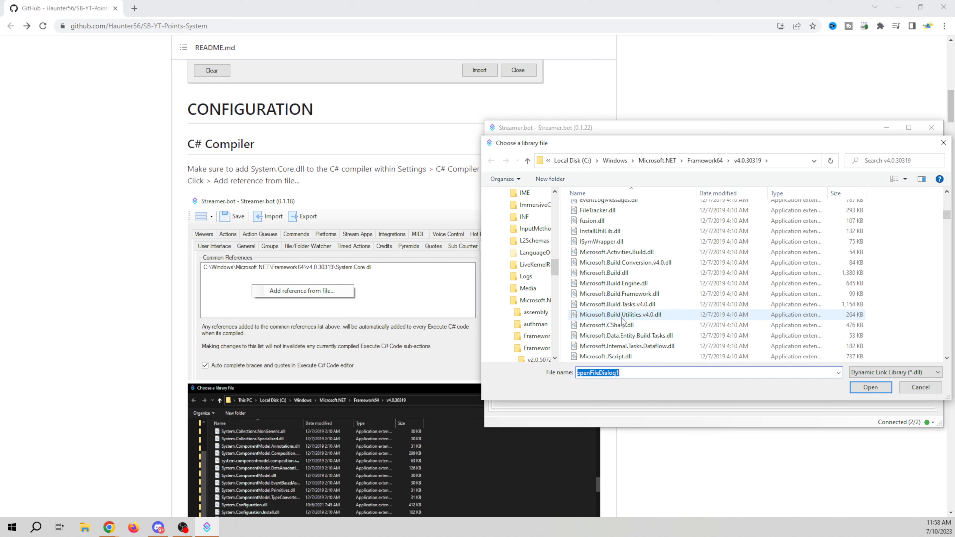
pyautogui.scroll(-15, 621, 320)
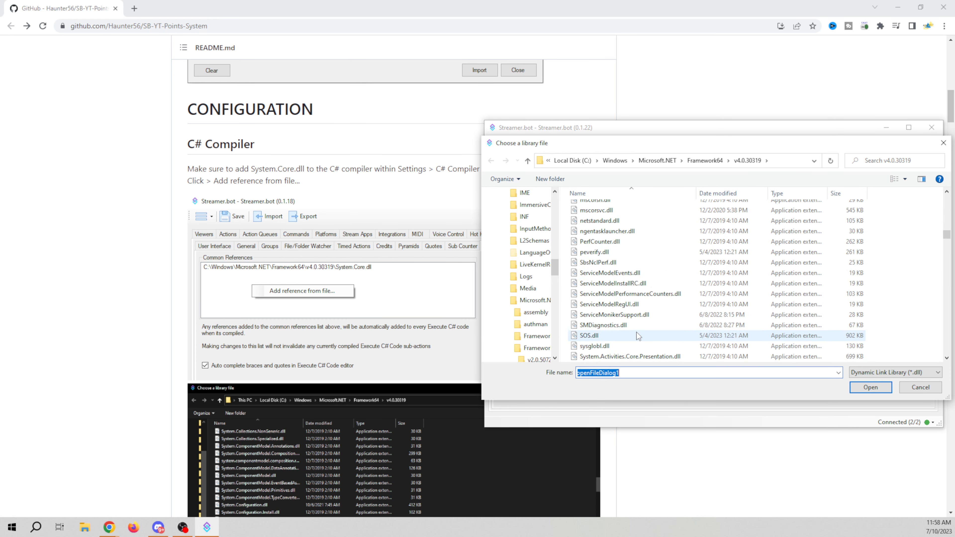
pyautogui.click(590, 337)
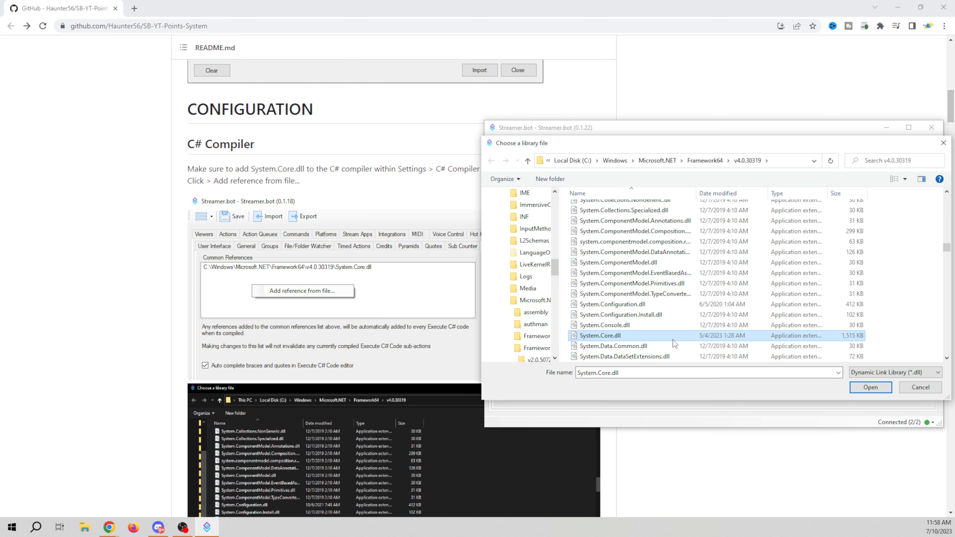
pyautogui.click(870, 388)
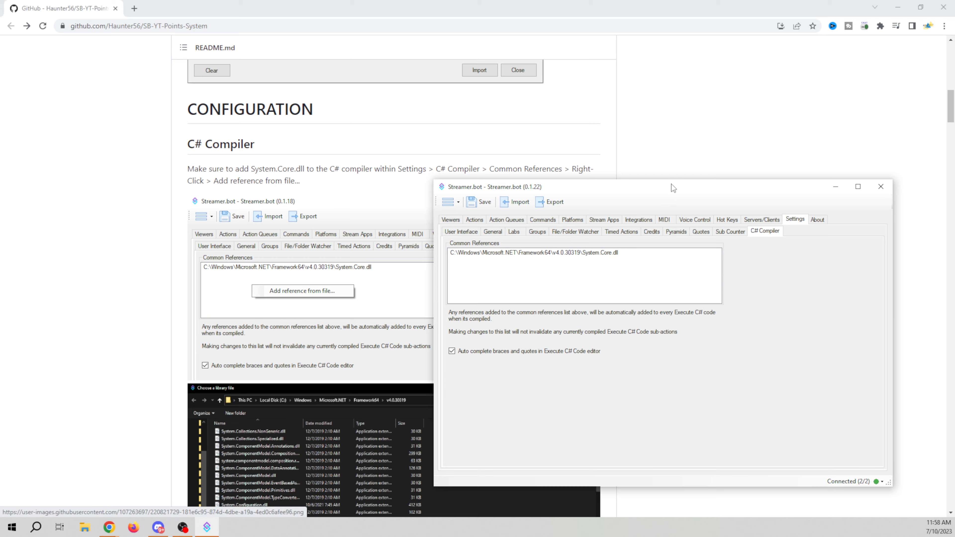
# Read on in the README's Configuration section and open Streamer.bot's platform settings.
pyautogui.moveTo(674, 187); pyautogui.dragTo(659, 110)
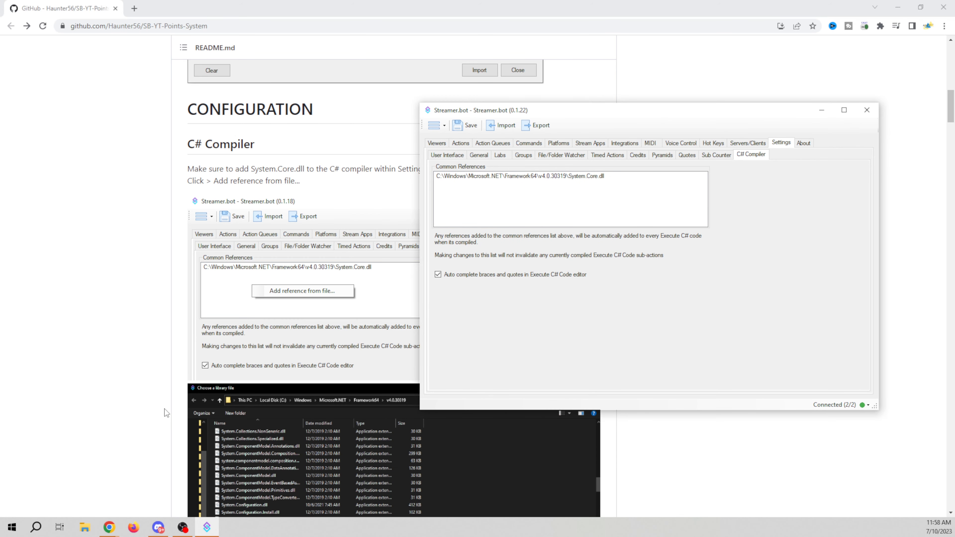
pyautogui.scroll(-5, 186, 417)
pyautogui.scroll(-5, 152, 411)
pyautogui.moveTo(663, 111); pyautogui.dragTo(710, 160)
pyautogui.click(605, 186)
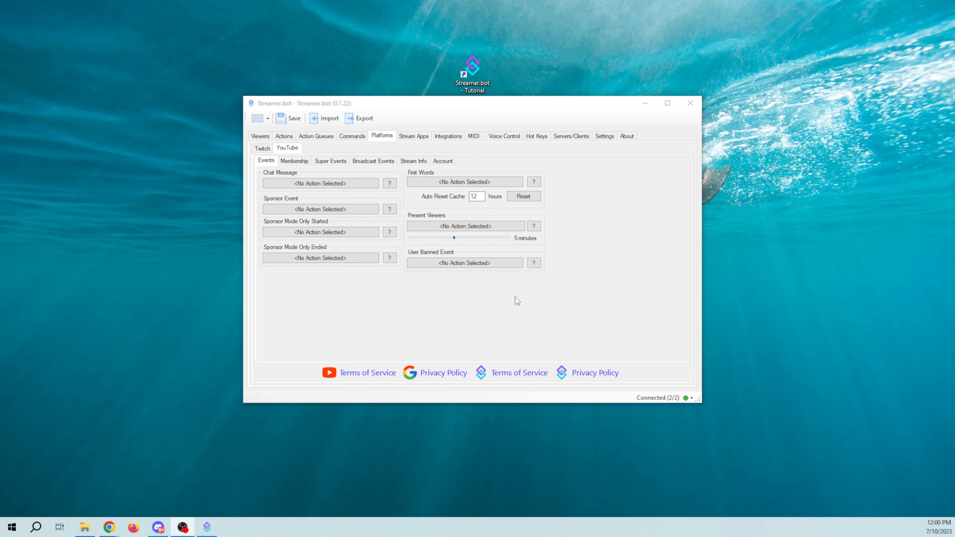
# Set YouTube's Present Viewers event to Action - Assign to Present Viewers Event, and First Words to Action - Assign to First Words Event - First Words.
pyautogui.click(474, 227)
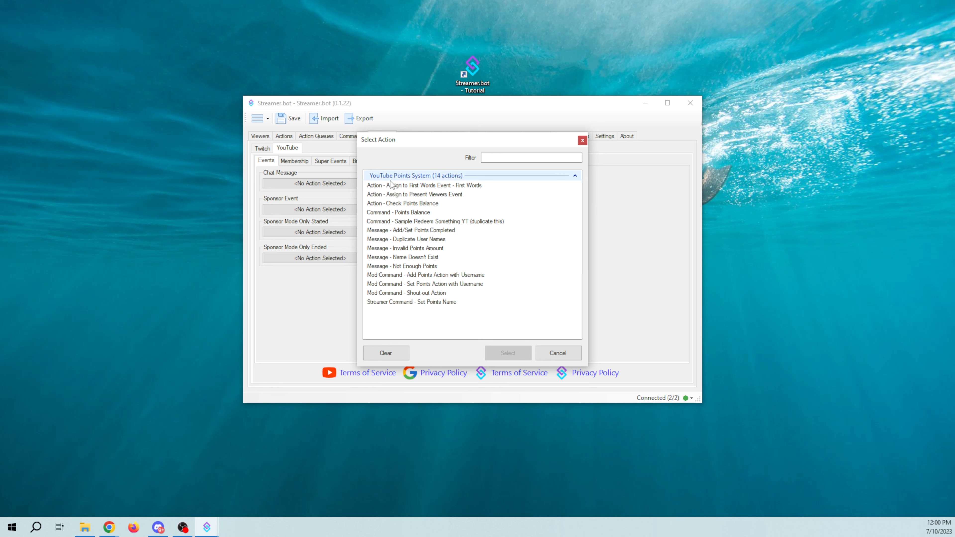
pyautogui.click(424, 195)
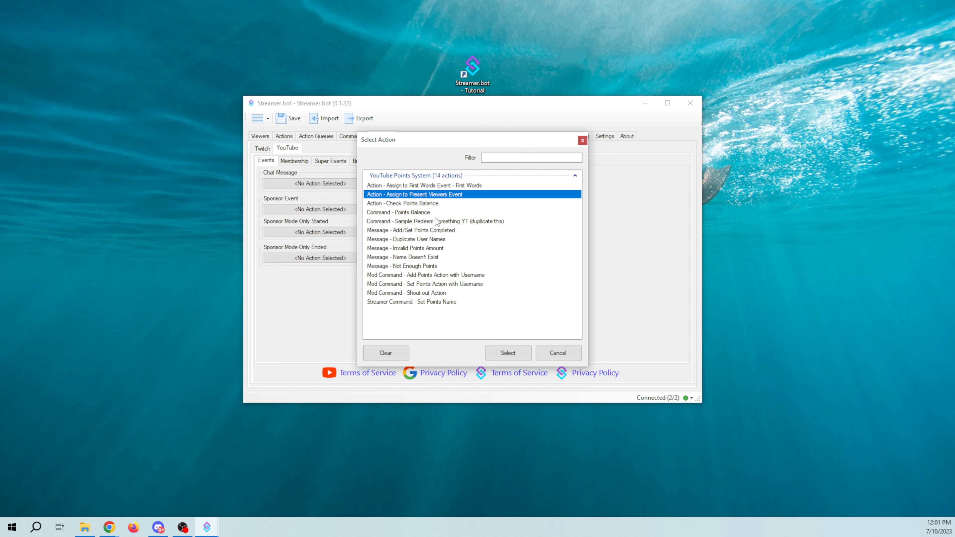
pyautogui.click(506, 354)
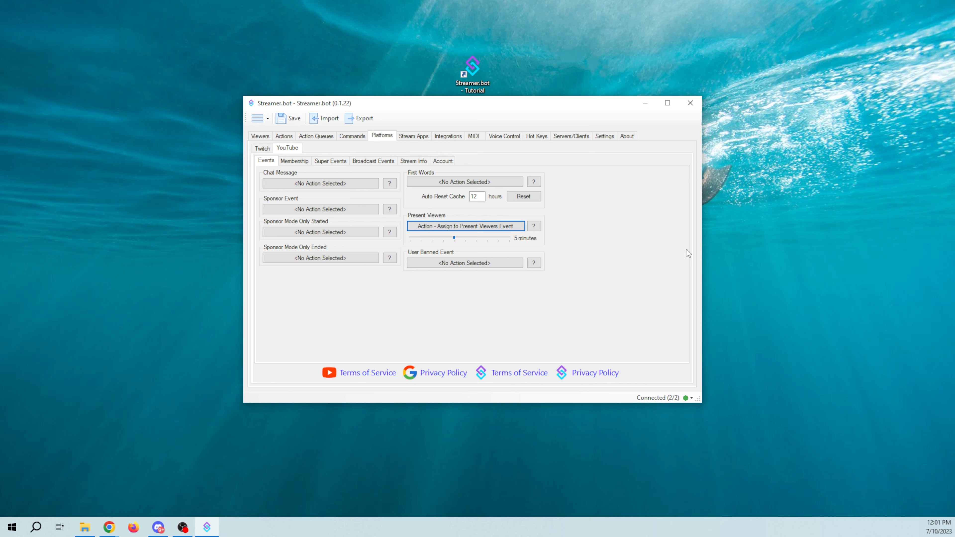
pyautogui.click(455, 183)
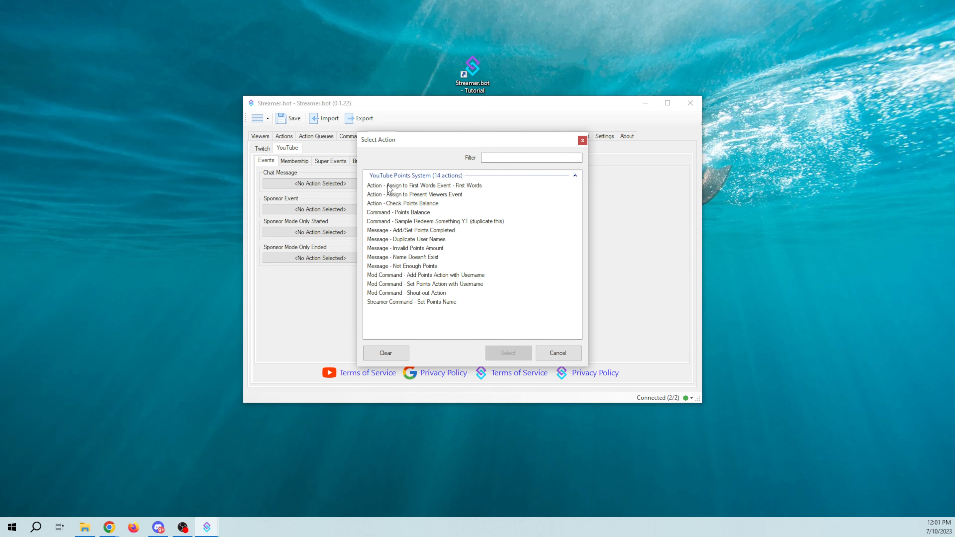
pyautogui.click(390, 185)
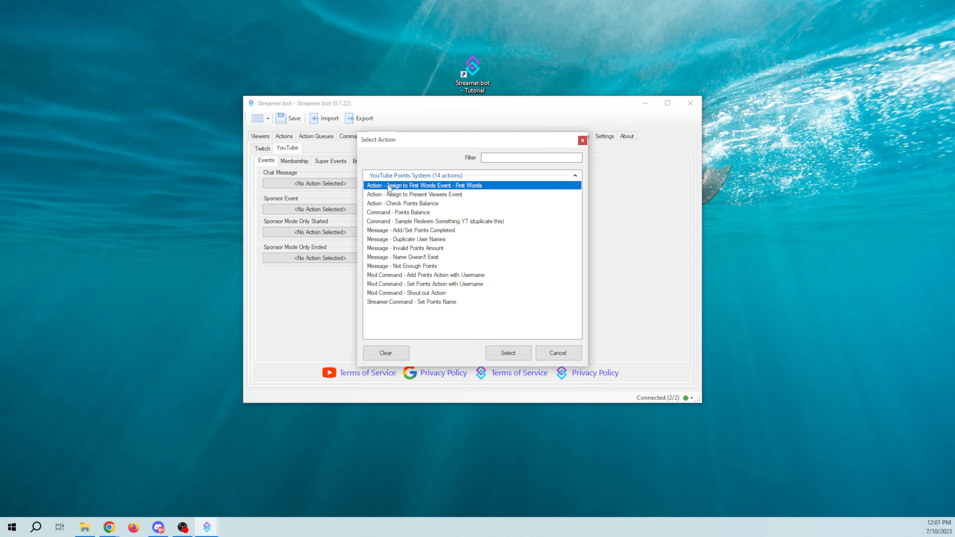
pyautogui.click(516, 348)
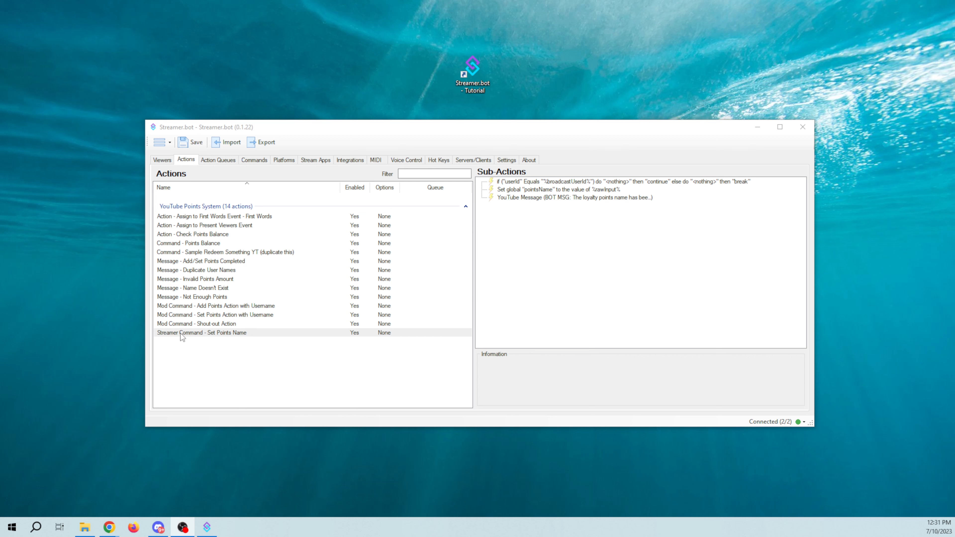
# Enable the !setpointsname command and allow only the streamer's YouTube account to use it through its user permissions.
pyautogui.click(173, 333)
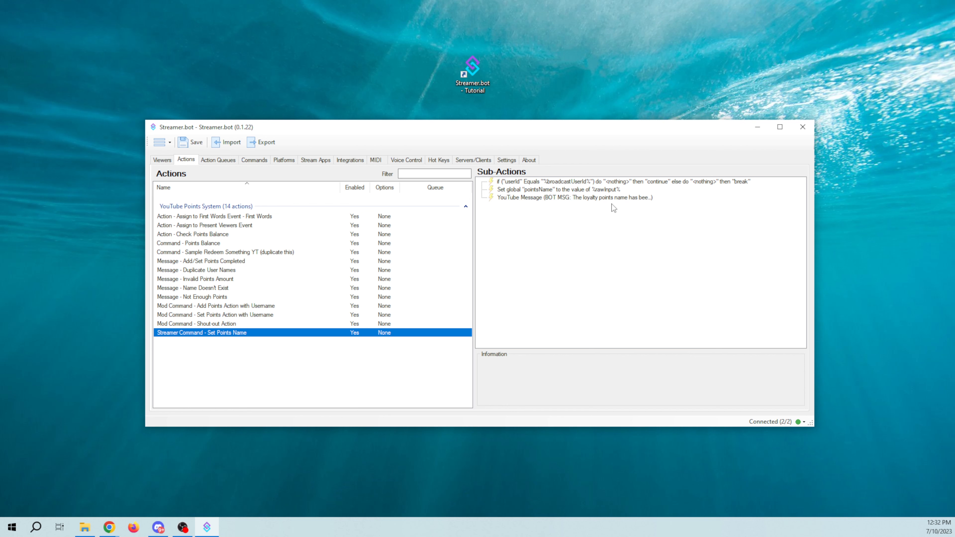
pyautogui.click(251, 161)
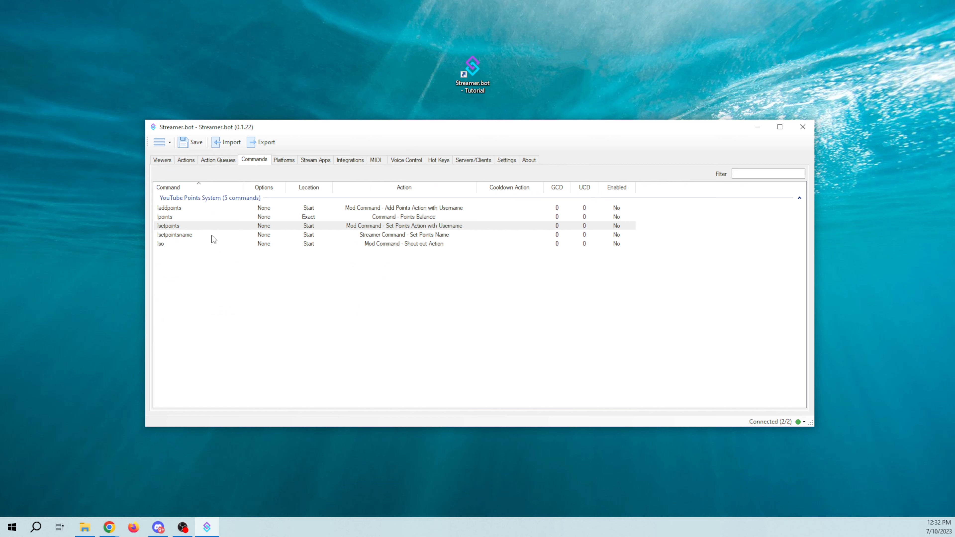
pyautogui.click(191, 236)
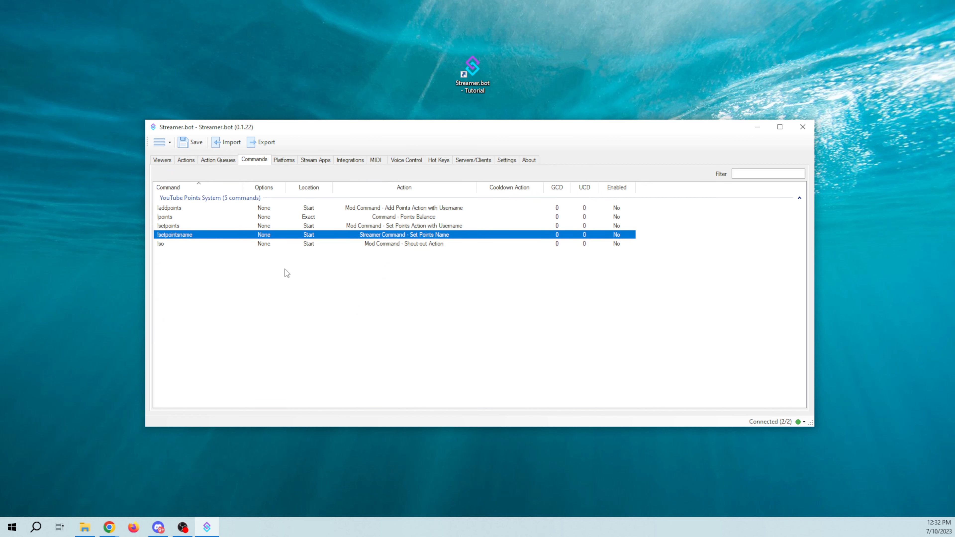
pyautogui.doubleClick(430, 235)
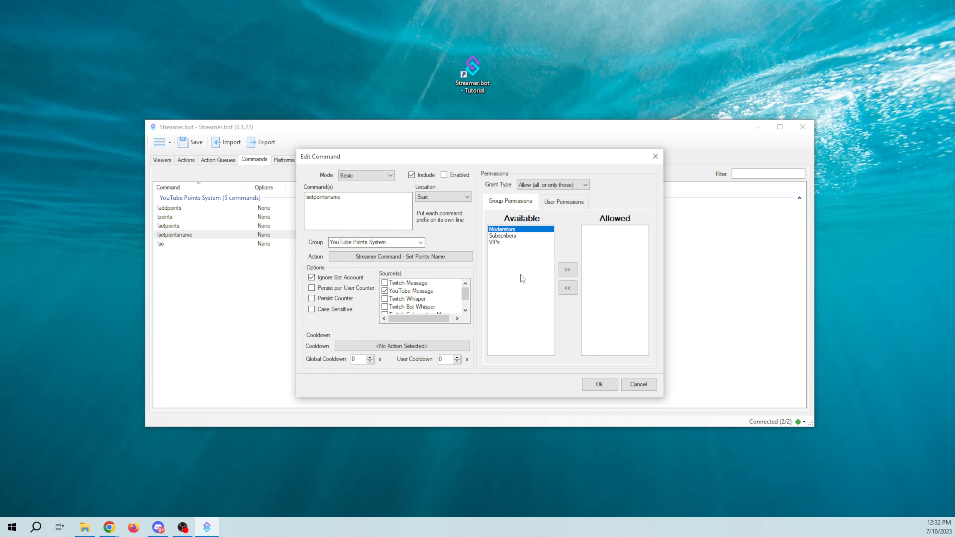
pyautogui.click(564, 202)
pyautogui.click(529, 230)
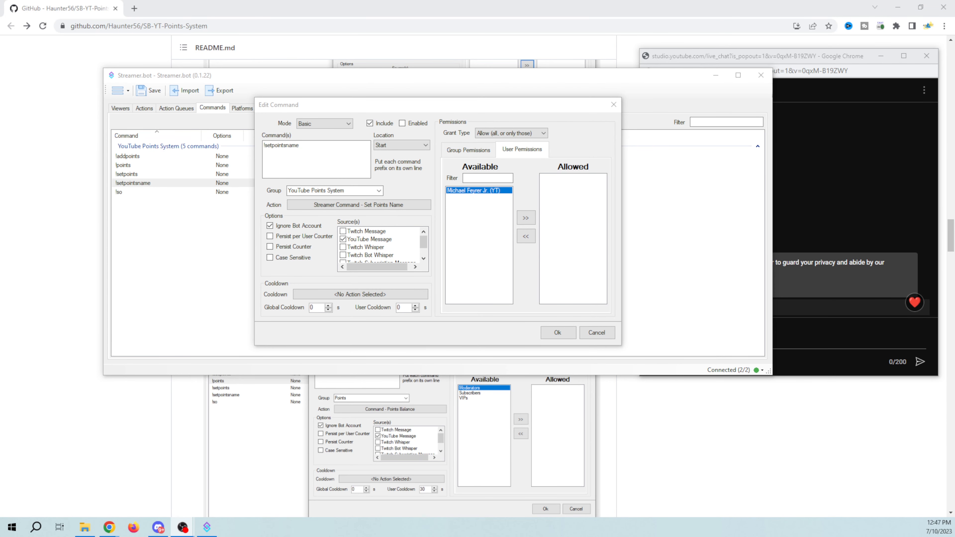
pyautogui.click(526, 218)
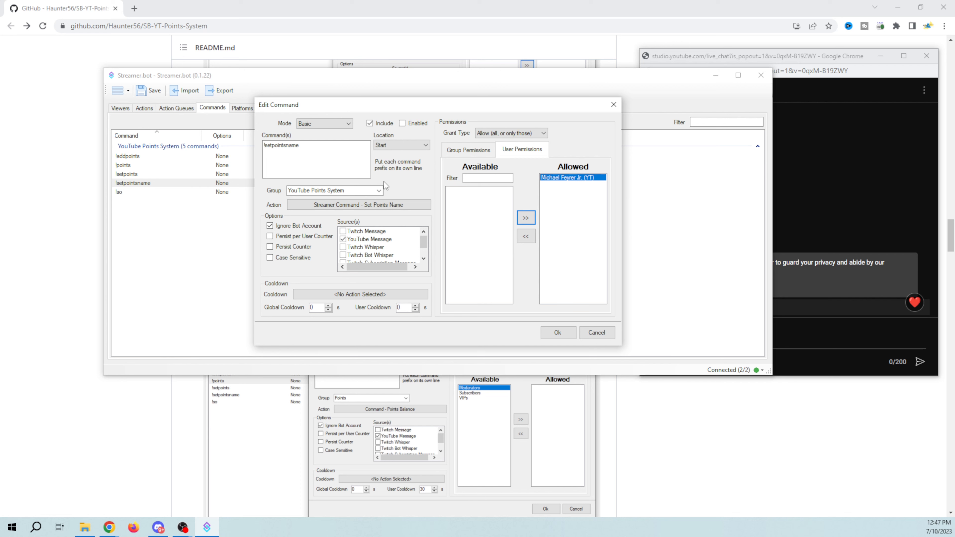
pyautogui.click(402, 123)
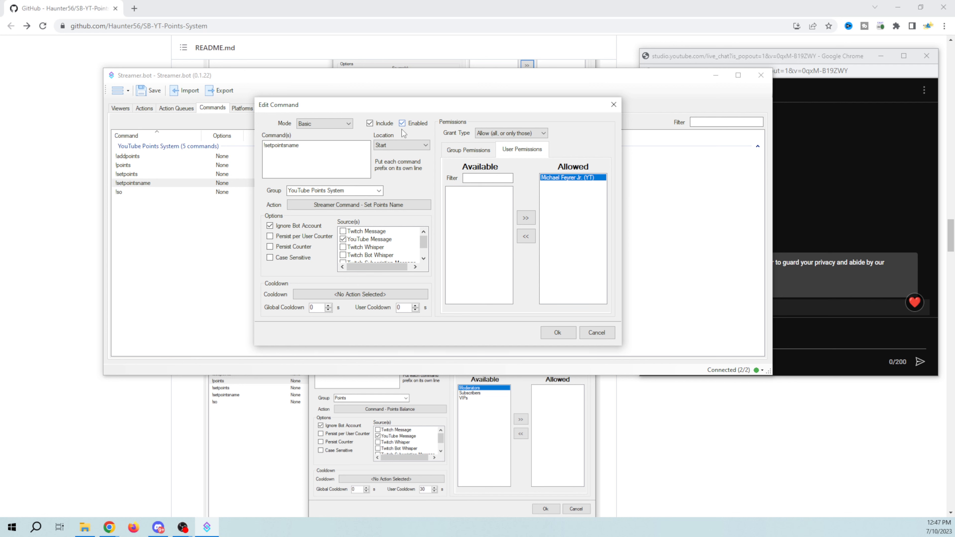
pyautogui.click(556, 336)
# Send !setpointsname with a points name based on the streamer's first name in the YouTube live chat.
pyautogui.click(803, 342)
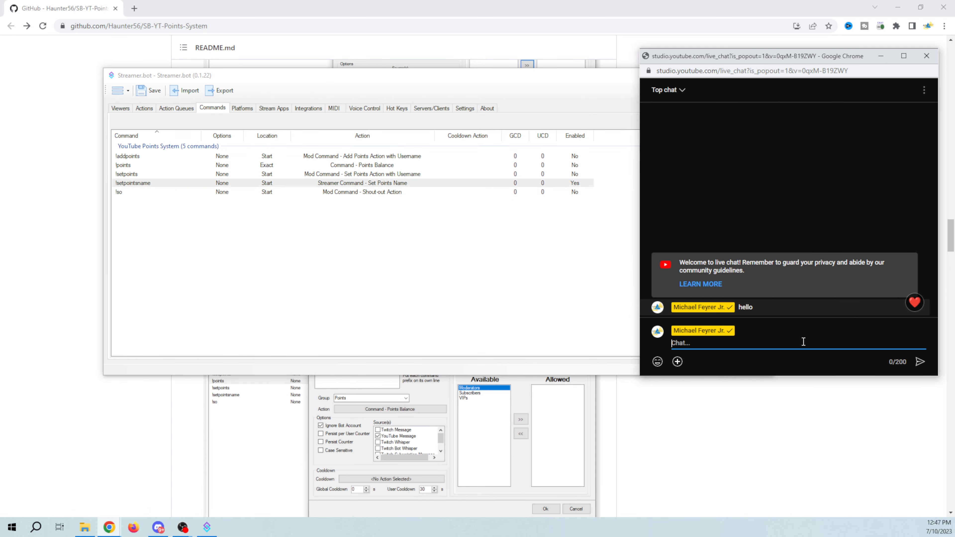
pyautogui.write('!setpointsname Michael Bucks')
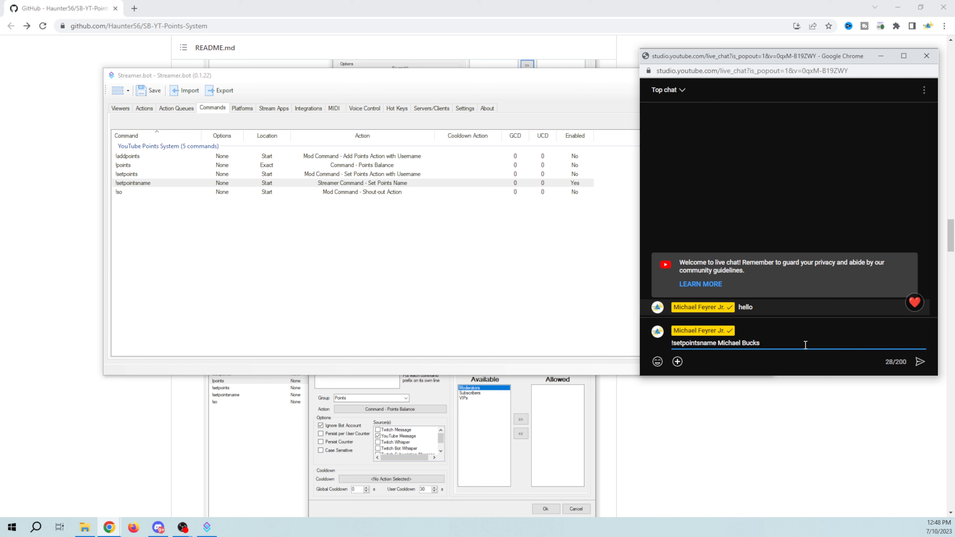
pyautogui.press('Return')
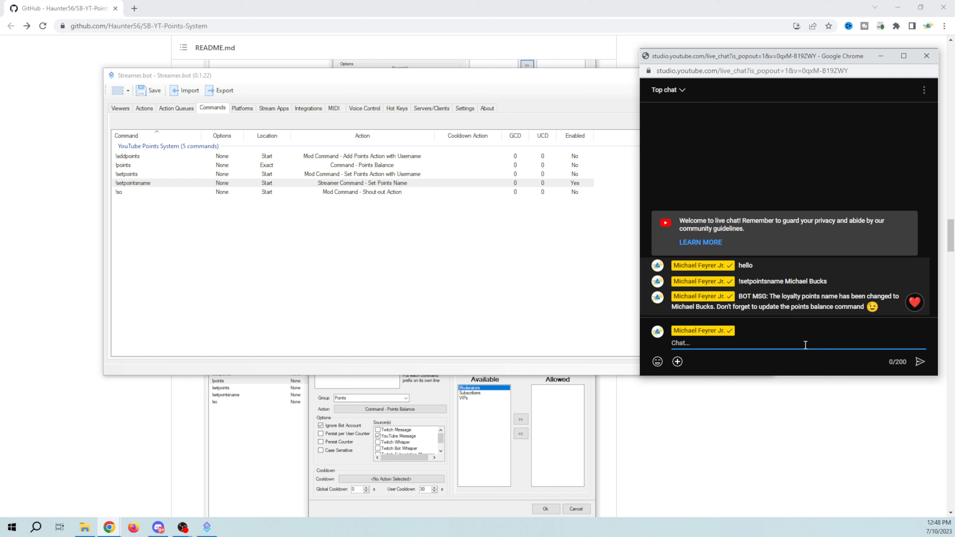
# Change the loyalty points name by sending !setpointsname MFJ Points in the YouTube live chat.
pyautogui.write('!setpointsname points')
pyautogui.press('BackSpace')
pyautogui.press('BackSpace')
pyautogui.press('BackSpace')
pyautogui.press('BackSpace')
pyautogui.press('BackSpace')
pyautogui.press('BackSpace')
pyautogui.write('MFJ Points')
pyautogui.press('Return')
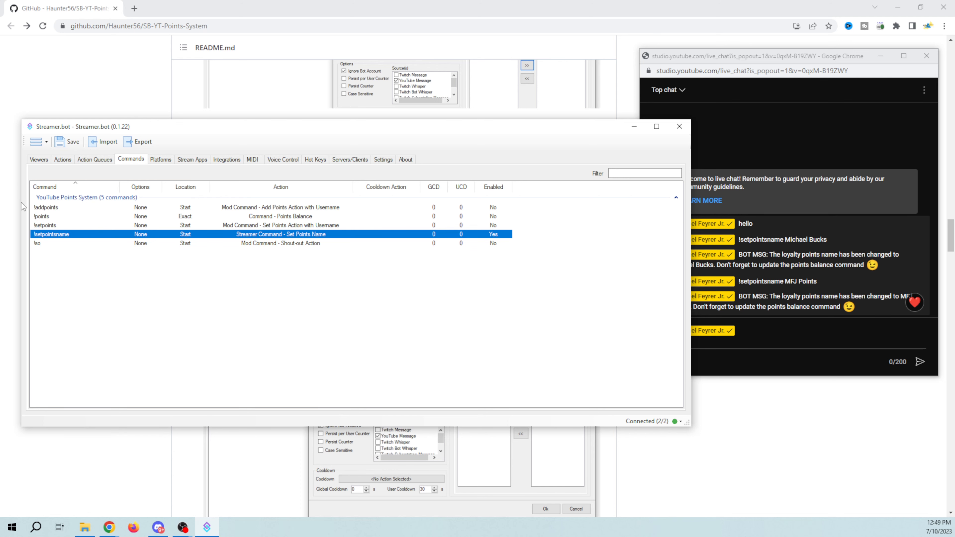
# Select the !points command in Streamer.bot and test it by sending !points in the YouTube live chat.
pyautogui.click(73, 217)
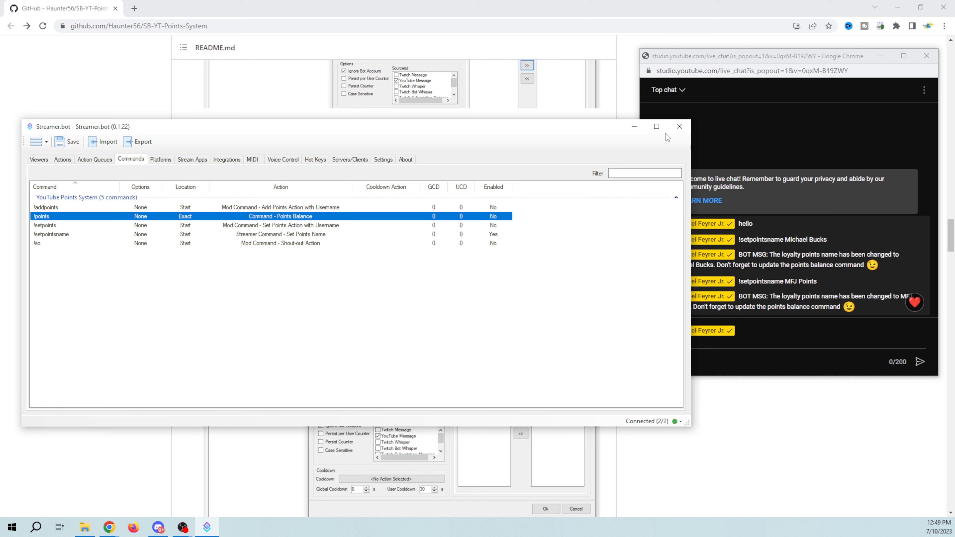
pyautogui.click(749, 59)
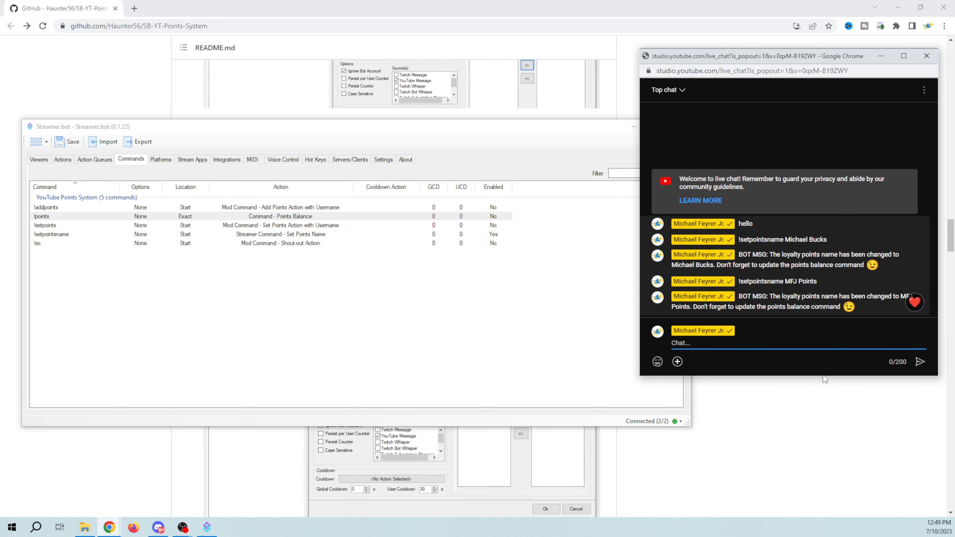
pyautogui.write('!points')
pyautogui.press('Return')
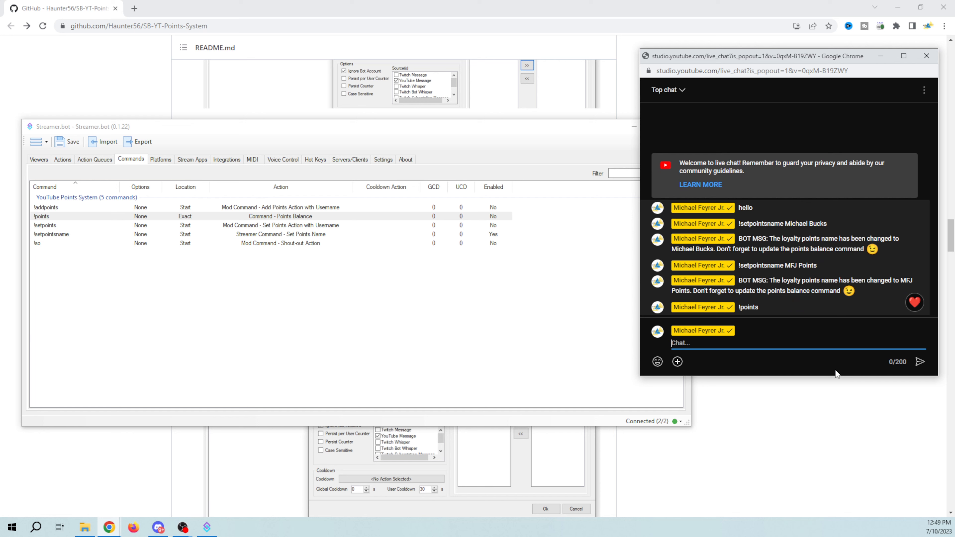
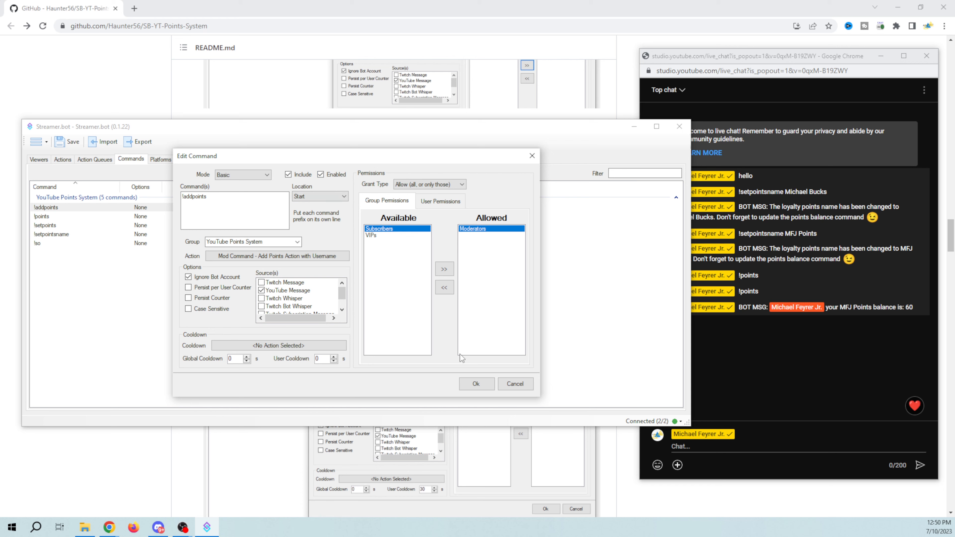
# Confirm the !addpoints command's settings, and enable !setpoints with the Moderators group allowed to use it.
pyautogui.click(477, 384)
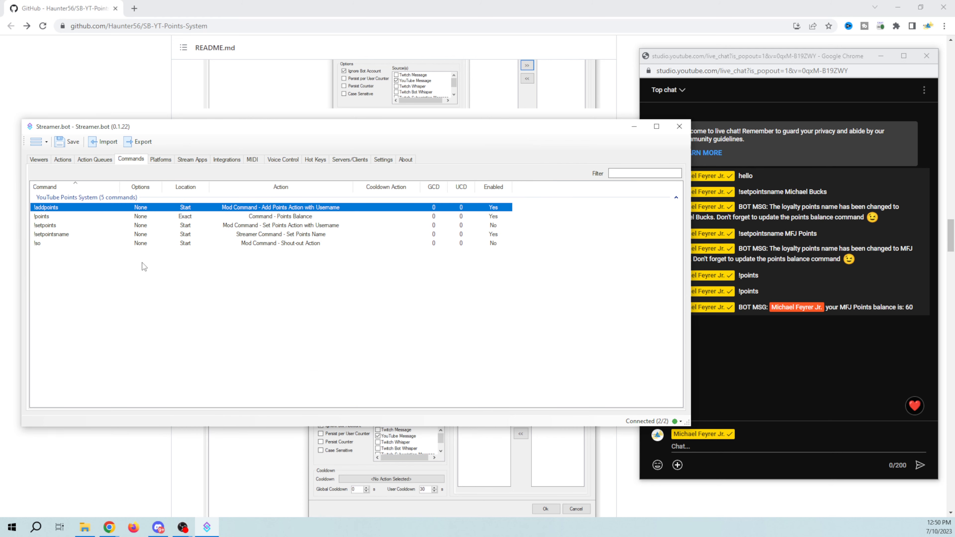
pyautogui.doubleClick(59, 226)
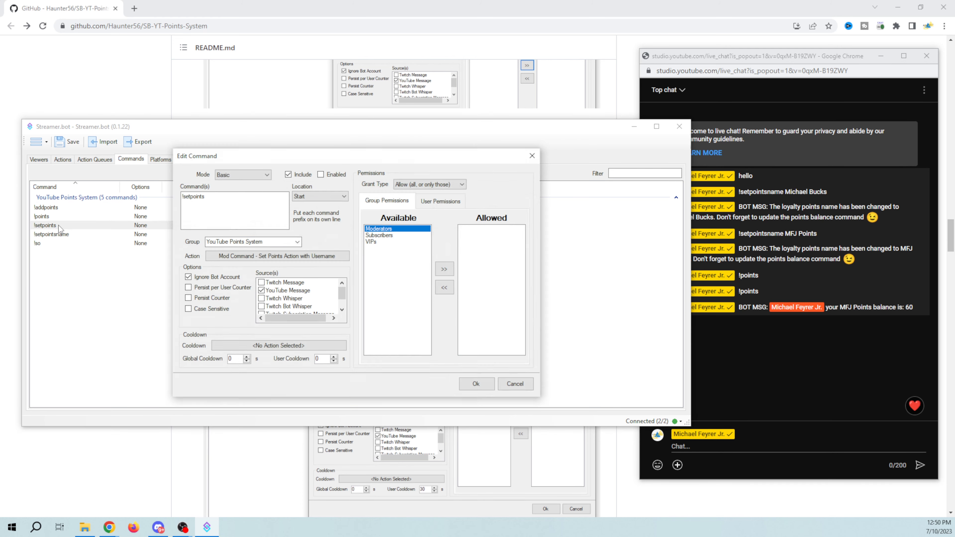
pyautogui.click(444, 269)
pyautogui.click(320, 175)
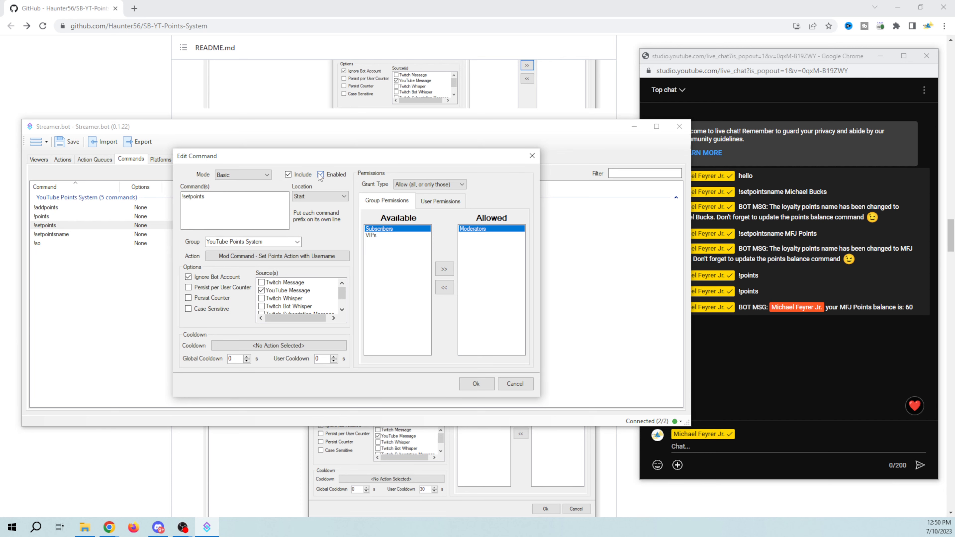
pyautogui.click(483, 386)
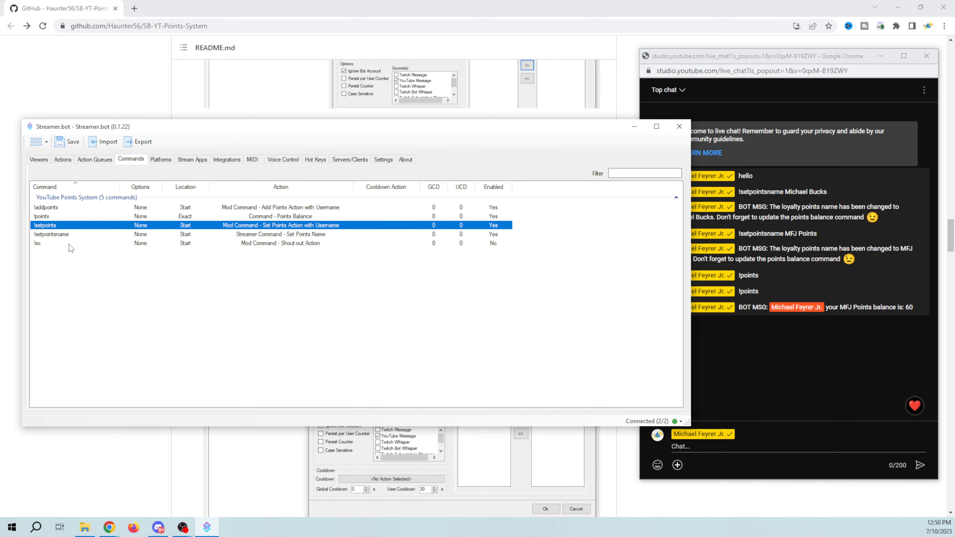
# Review the group and user permissions of !setpointsname and the settings of the !so command without saving changes.
pyautogui.doubleClick(68, 234)
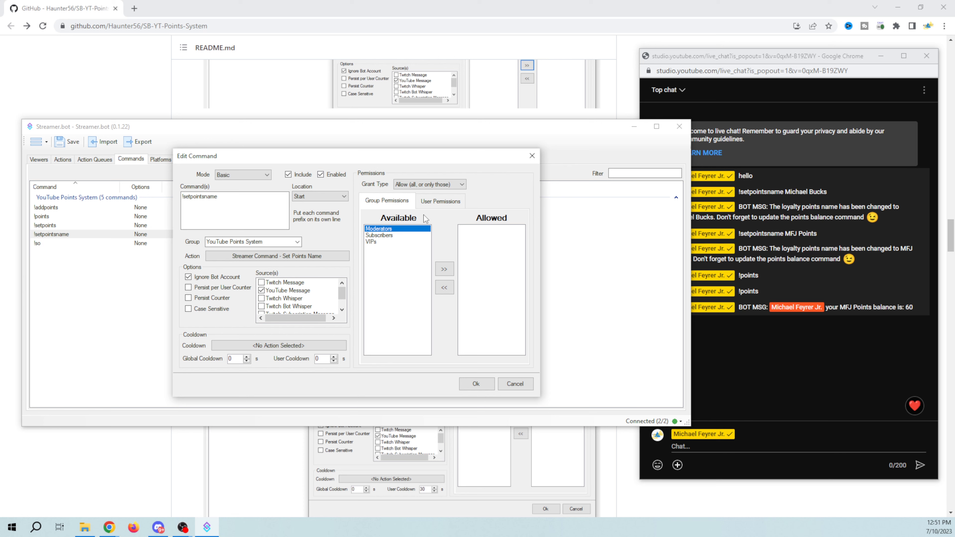
pyautogui.click(442, 202)
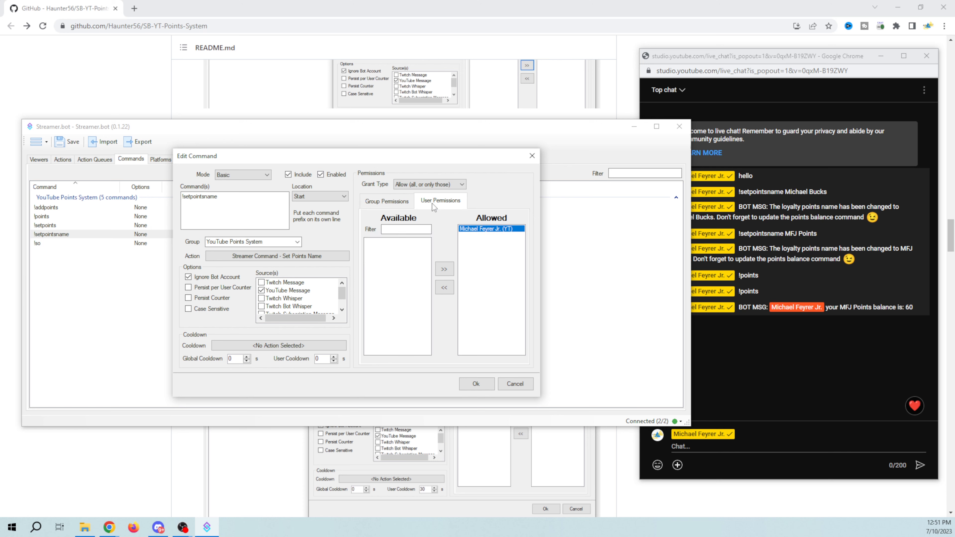
pyautogui.click(382, 204)
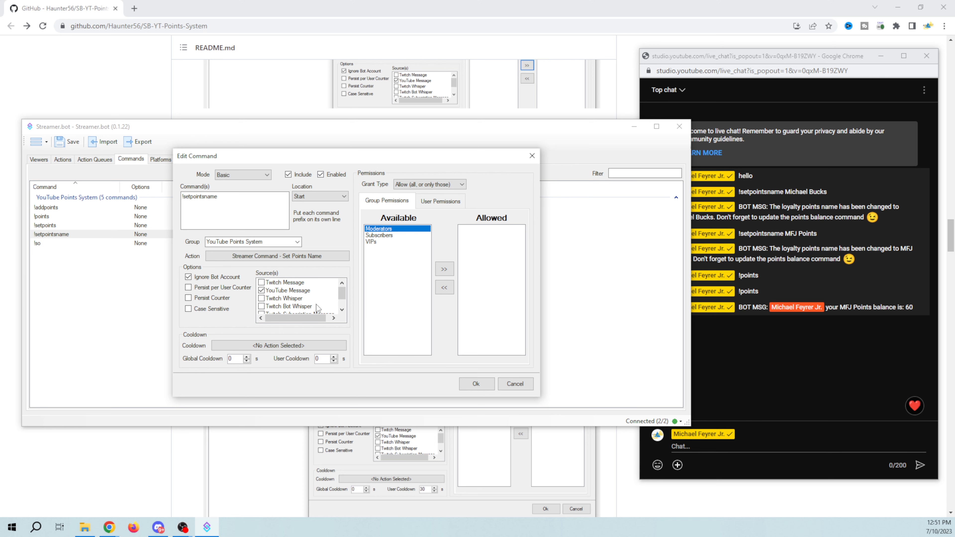
pyautogui.click(512, 386)
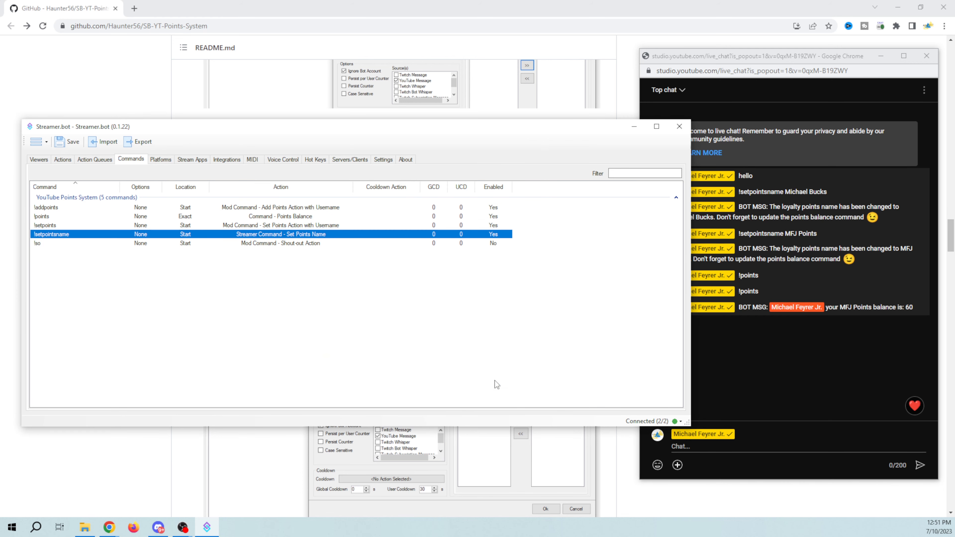
pyautogui.doubleClick(57, 243)
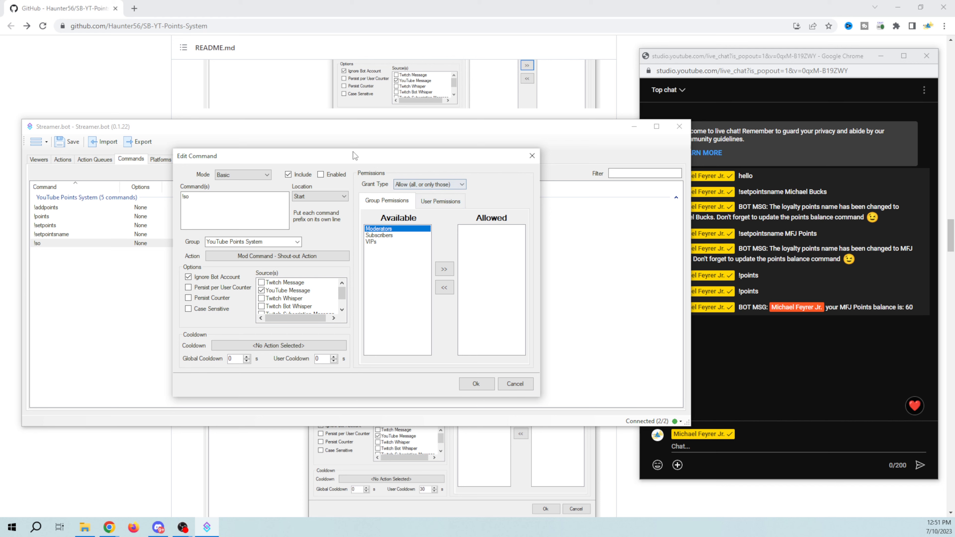
pyautogui.moveTo(348, 151); pyautogui.dragTo(435, 151)
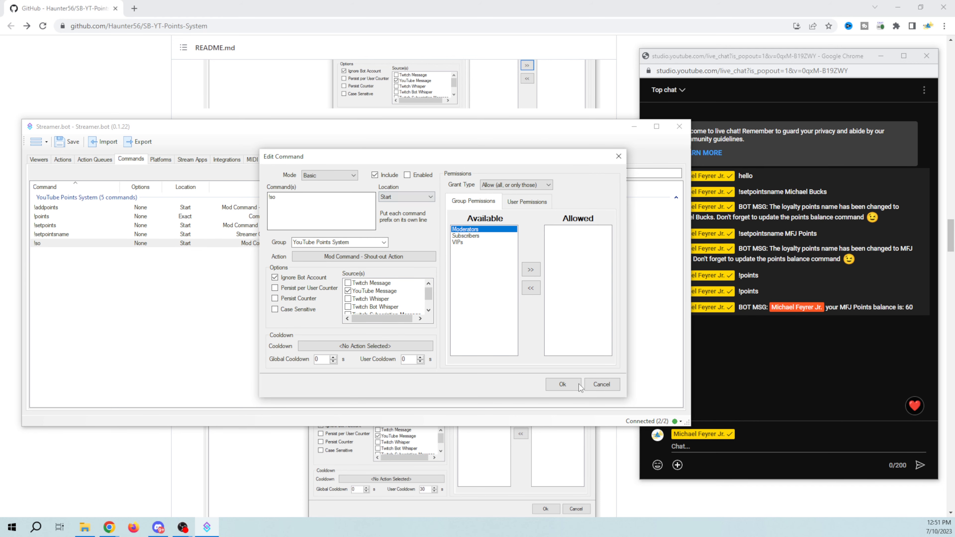
pyautogui.click(602, 385)
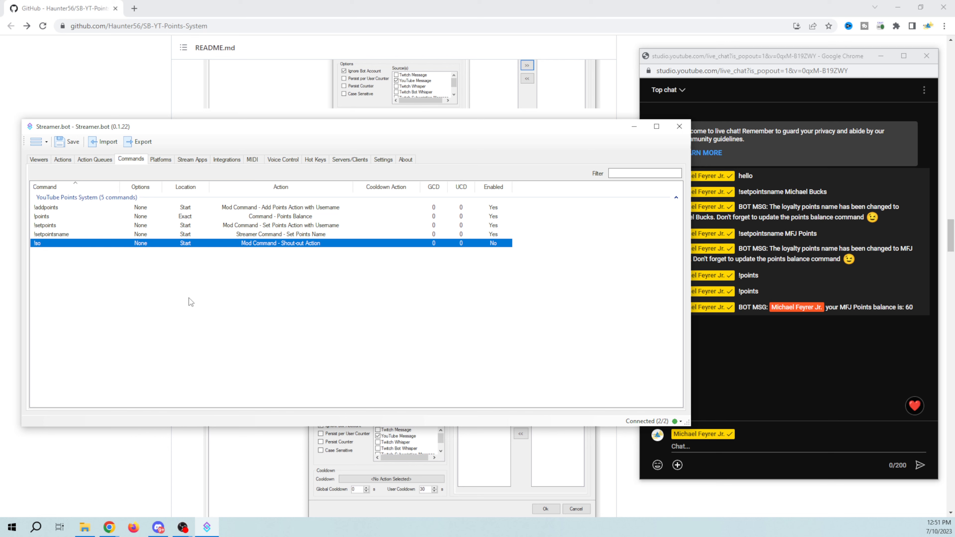
# Examine the sub-actions of the first-words, present-viewers, points-balance and sample redeem actions in the YouTube Points System group.
pyautogui.click(62, 160)
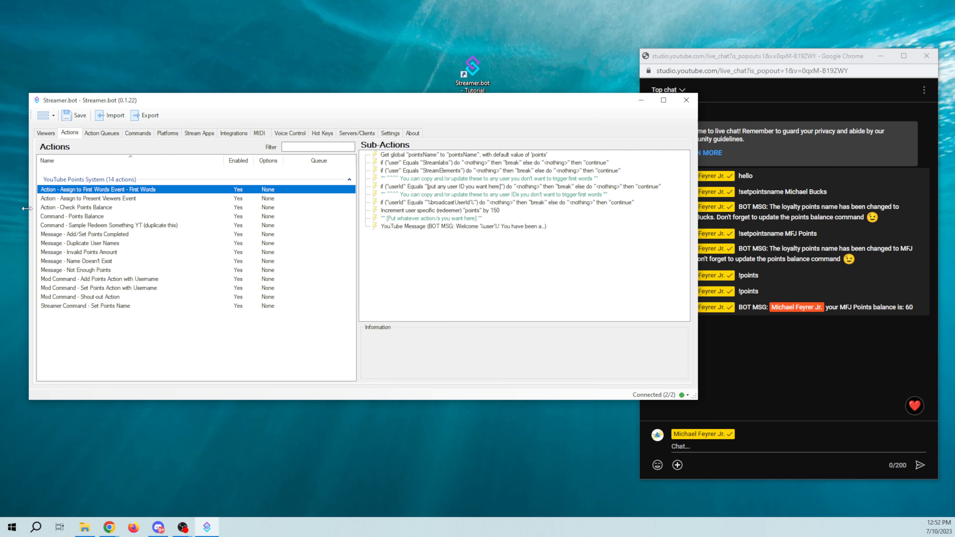
pyautogui.click(86, 199)
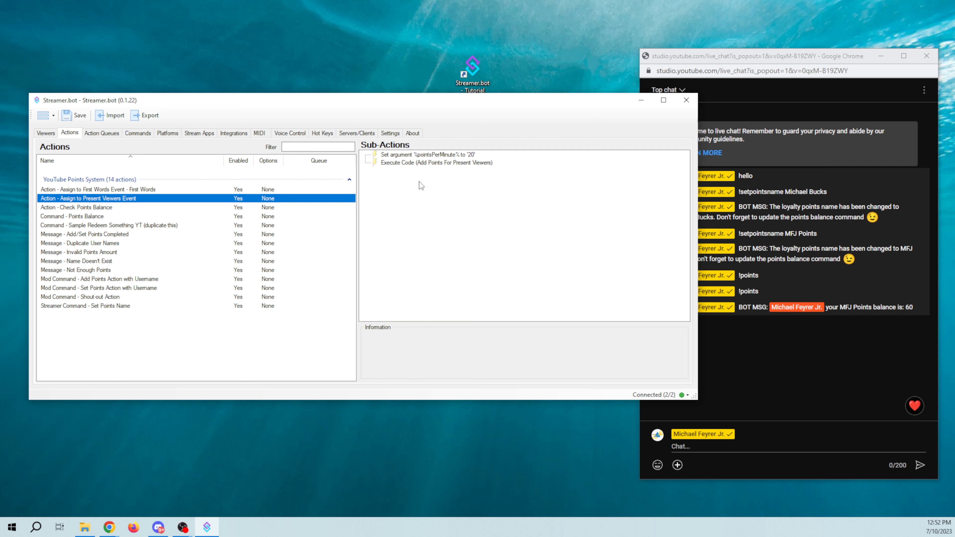
pyautogui.click(90, 208)
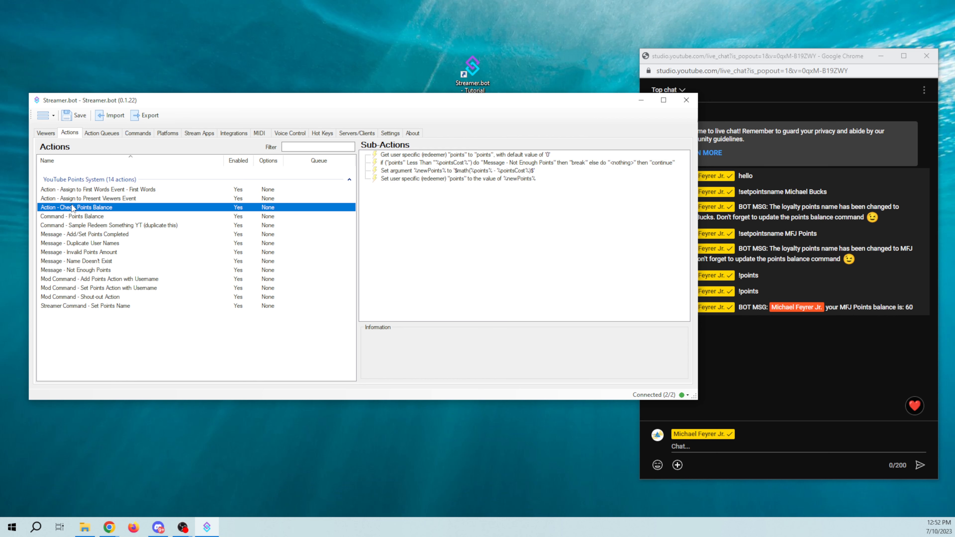
pyautogui.click(137, 133)
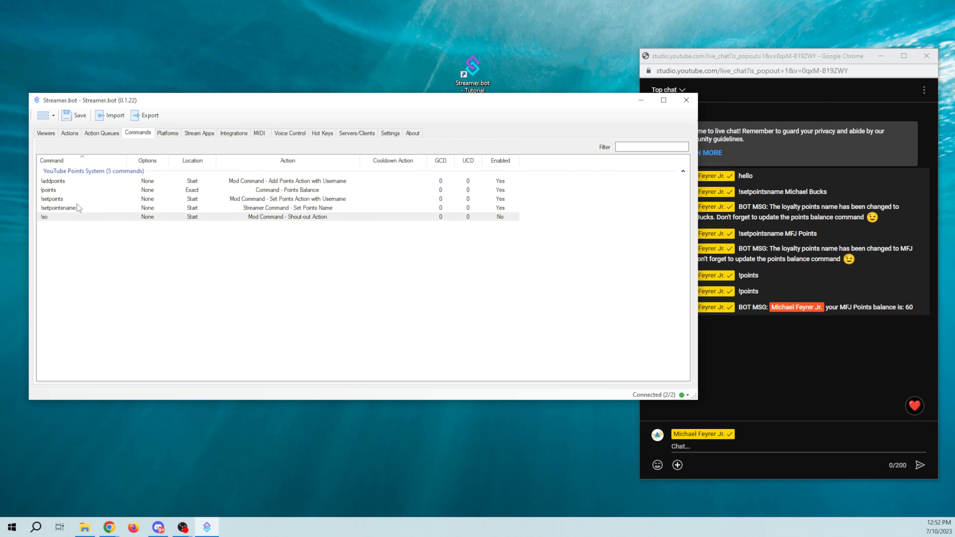
pyautogui.click(70, 133)
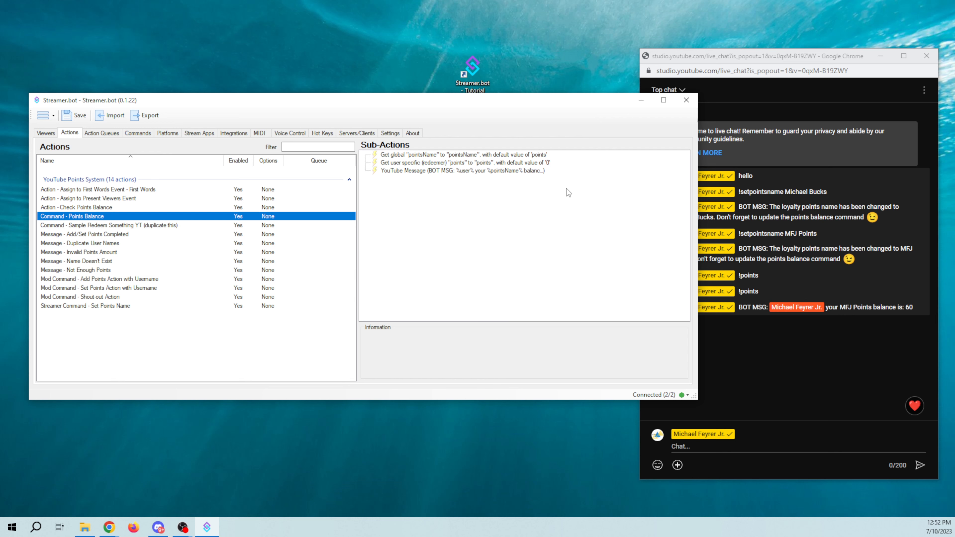
pyautogui.click(165, 226)
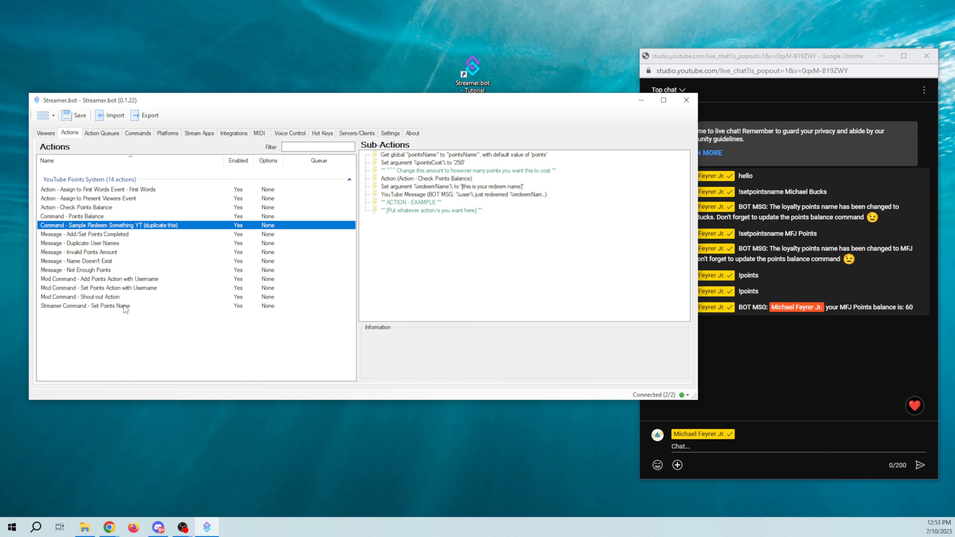
# Examine the five Message actions, from Add/Set Points Completed through Not Enough Points.
pyautogui.click(95, 235)
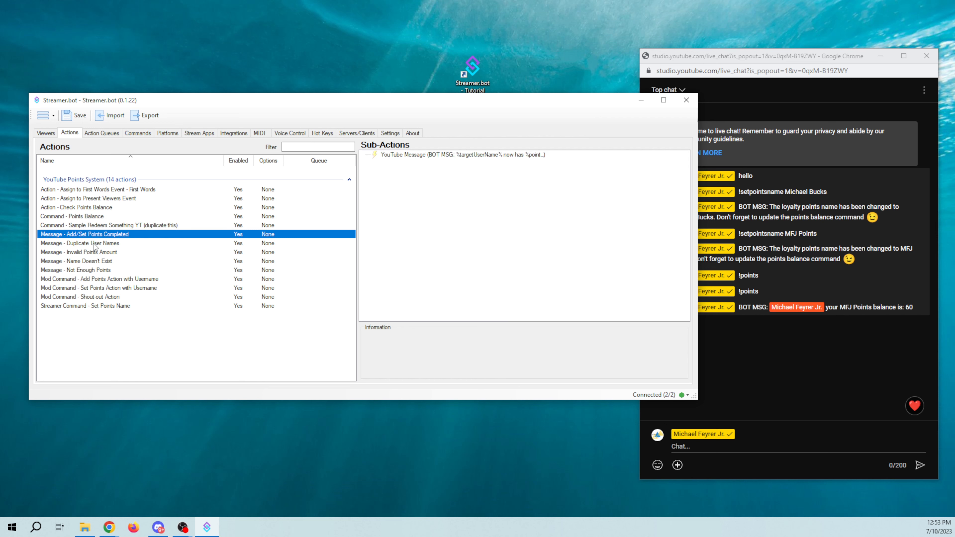
pyautogui.click(89, 243)
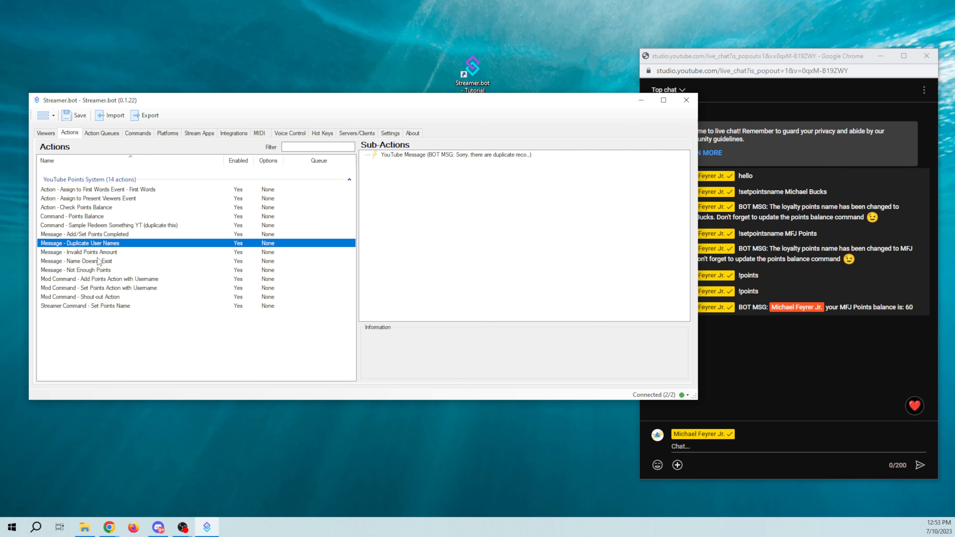
pyautogui.click(77, 254)
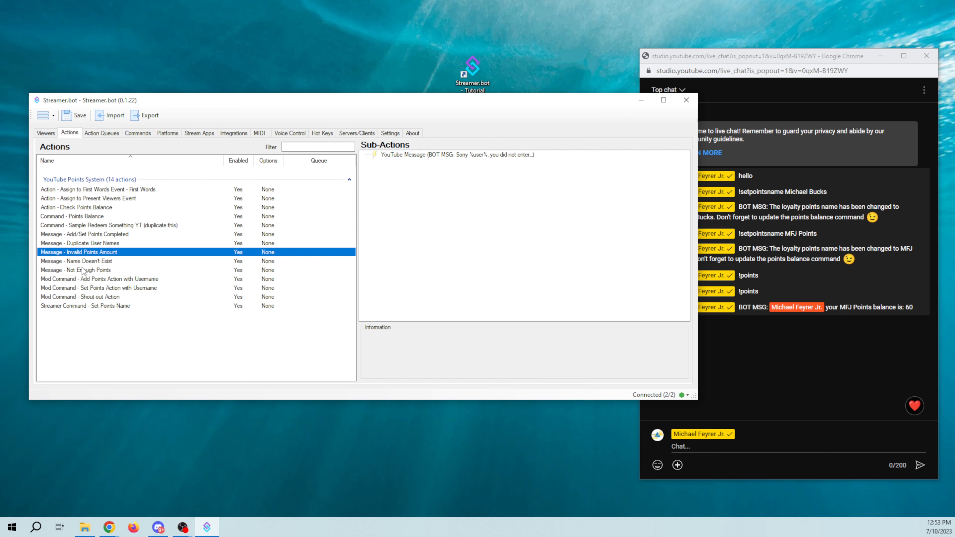
pyautogui.click(91, 261)
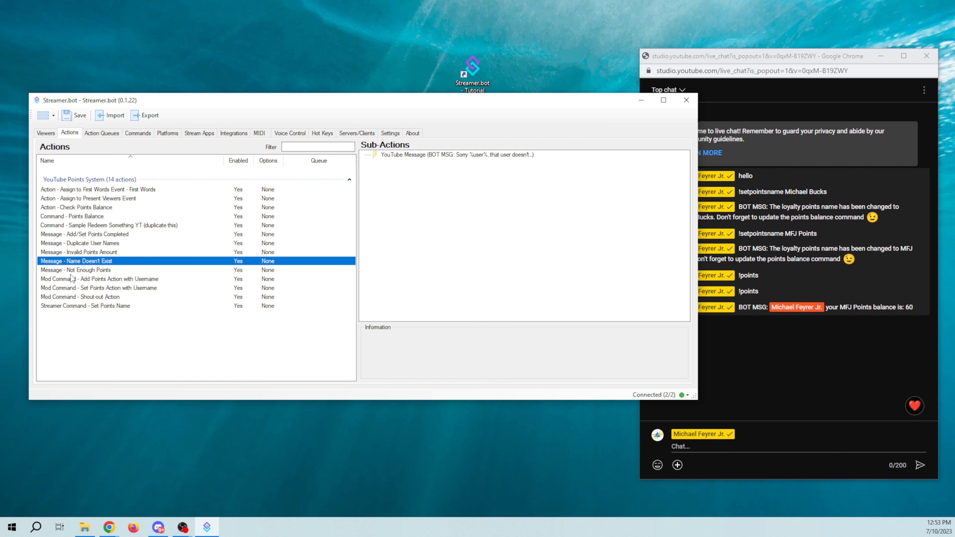
pyautogui.click(83, 270)
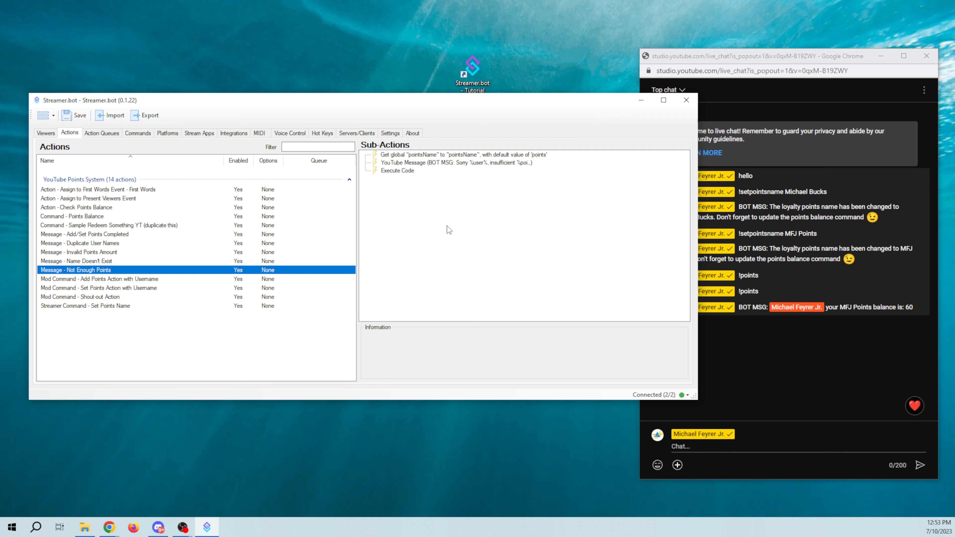
# Review the three Mod Command actions, the Set Points Name action and the sample redeem action's sub-actions.
pyautogui.click(77, 279)
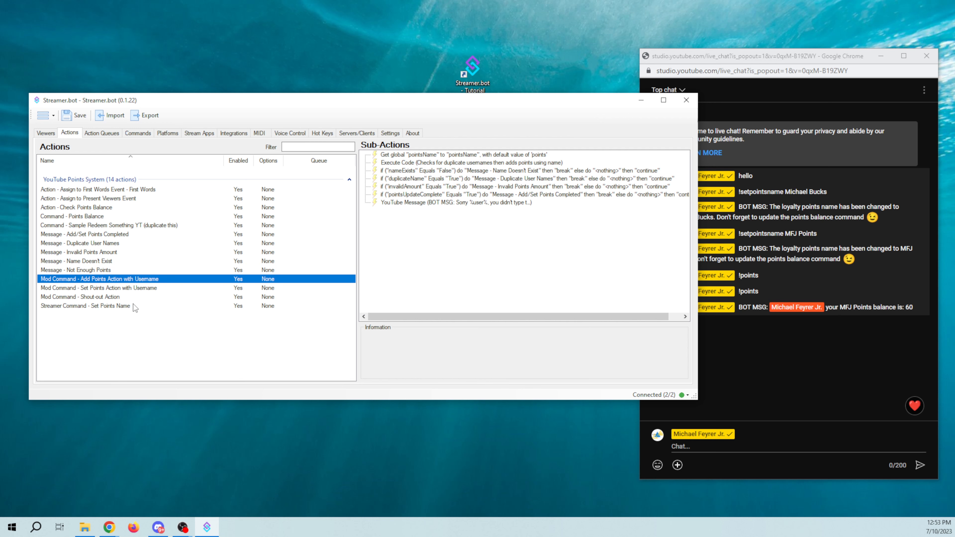
pyautogui.click(119, 287)
pyautogui.click(101, 297)
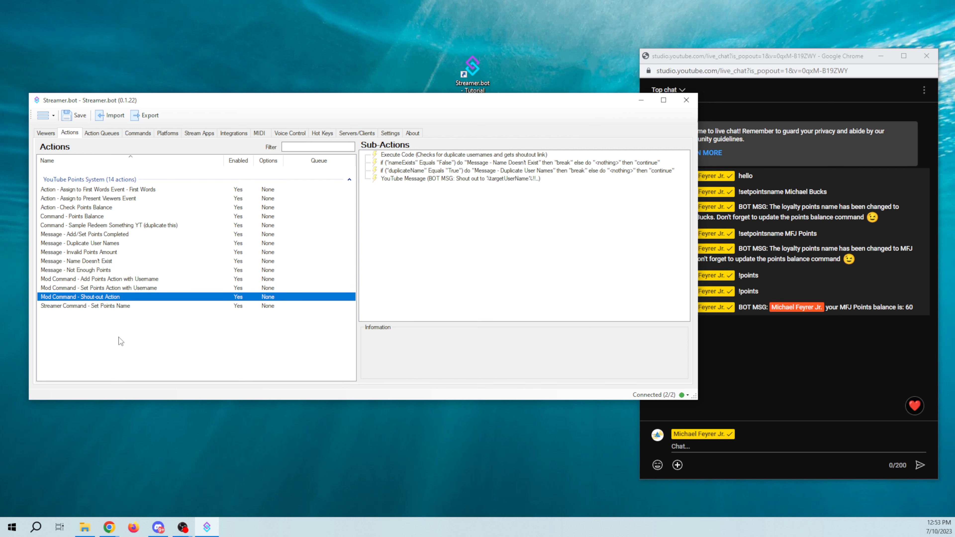
pyautogui.click(106, 307)
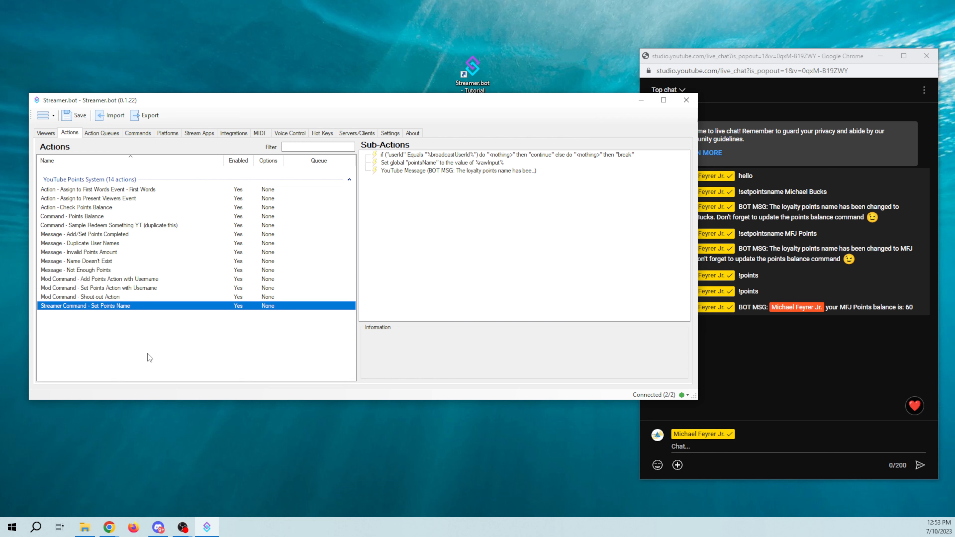
pyautogui.click(130, 226)
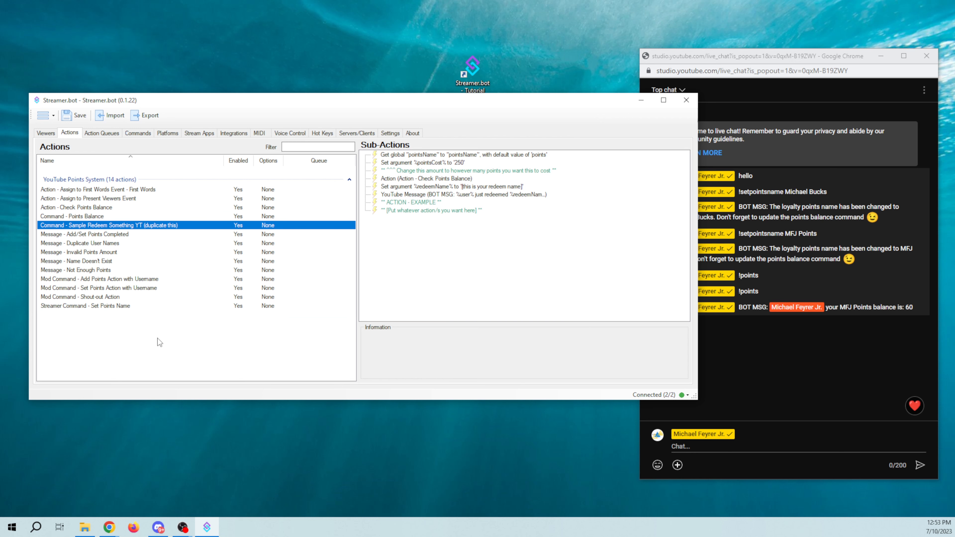
# Review the first-words action's sub-actions and open the %pointsPerMinute% argument of the Assign to Present Viewers Event action.
pyautogui.click(97, 190)
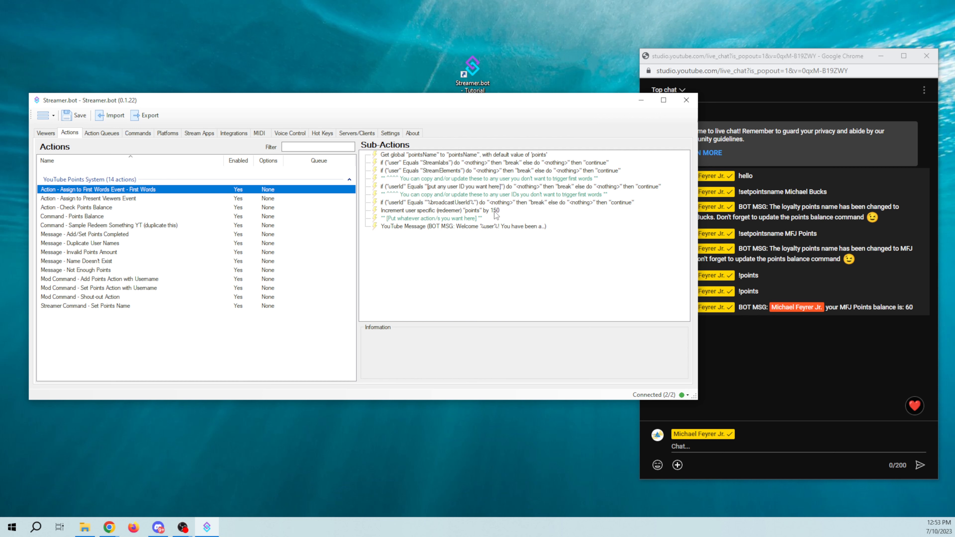
pyautogui.click(120, 199)
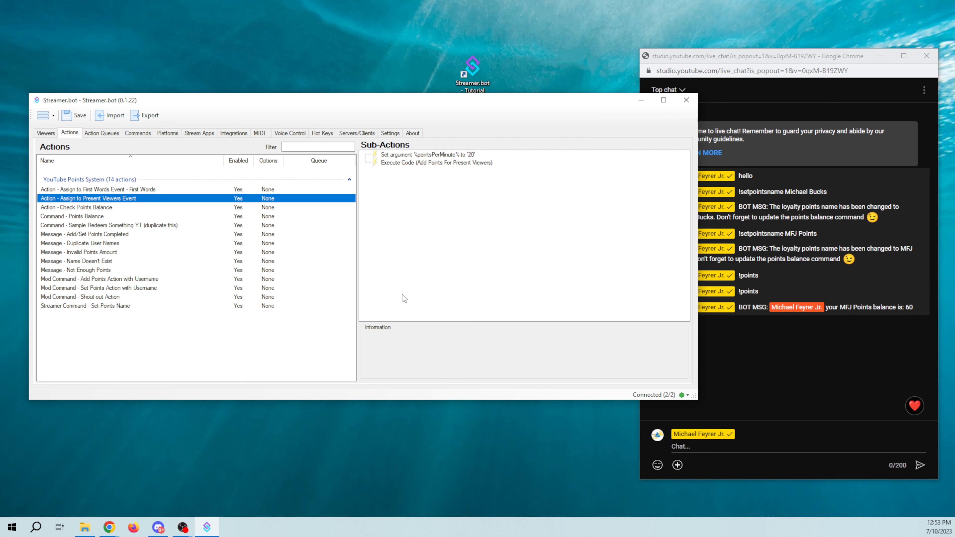
pyautogui.click(447, 156)
pyautogui.doubleClick(447, 156)
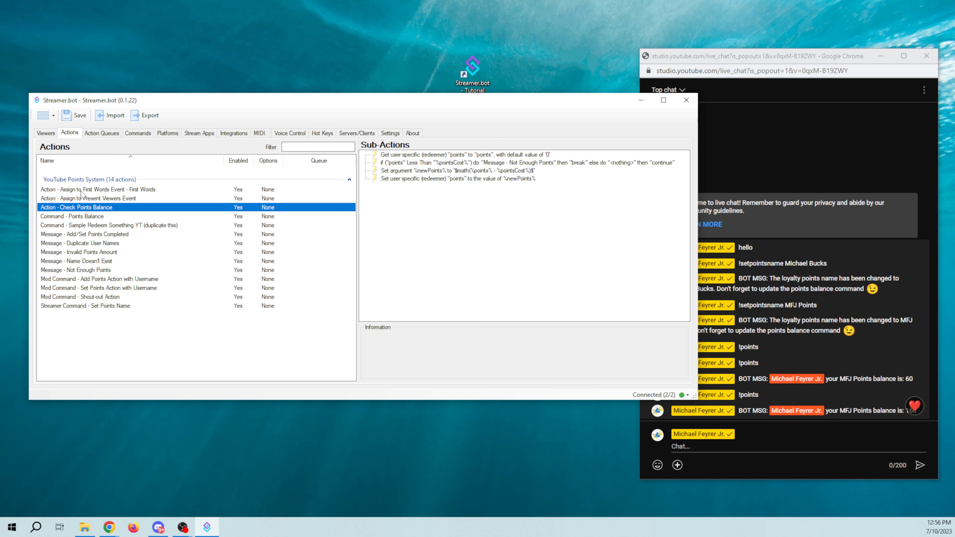
# Inspect the welcome YouTube Message in the first-words action, and review the present-viewers and Check Points Balance actions.
pyautogui.click(122, 191)
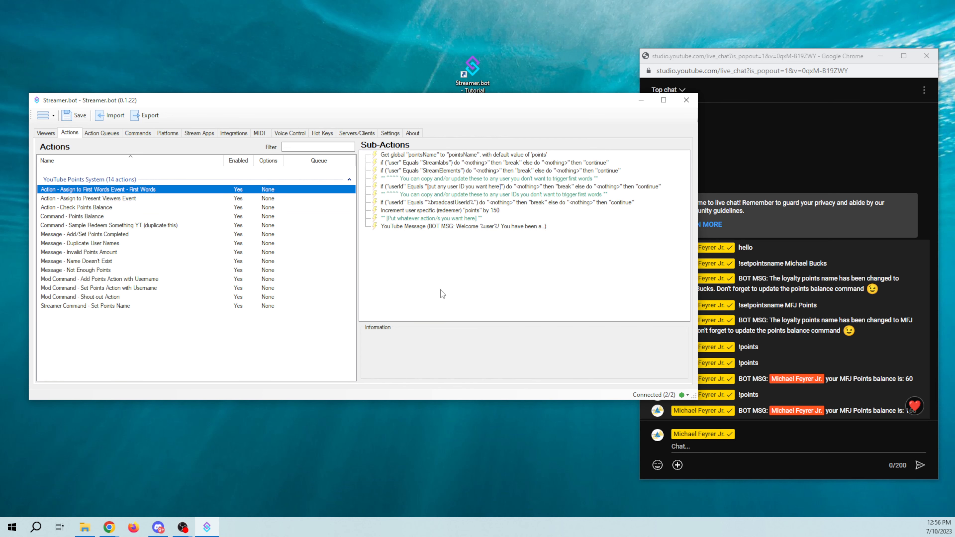
pyautogui.doubleClick(440, 227)
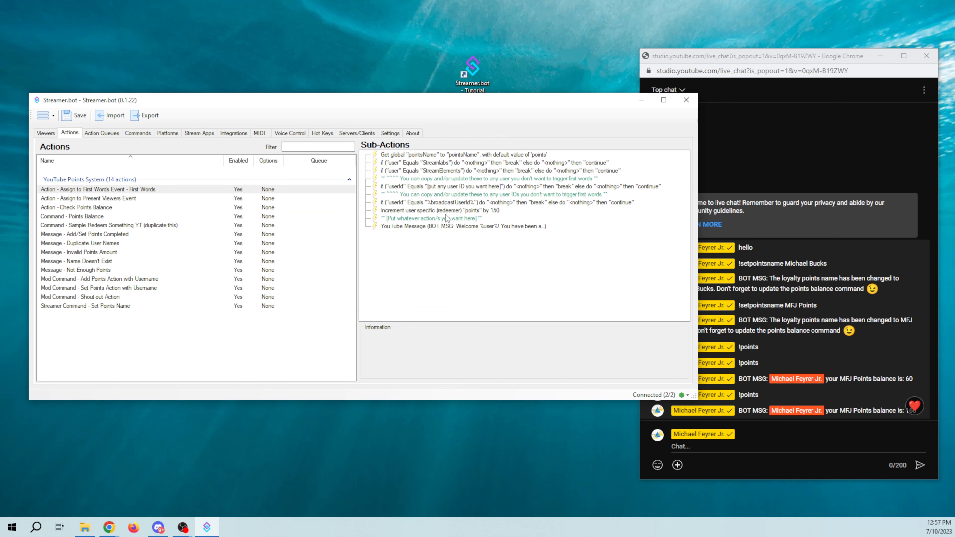
pyautogui.click(96, 199)
pyautogui.click(101, 208)
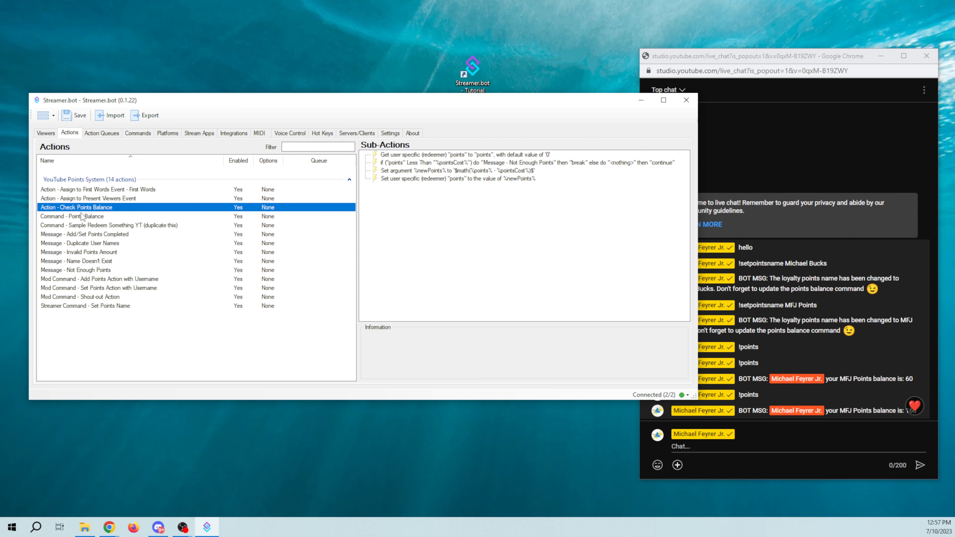
# Open the settings of the !points command, and clear the sub-action selection in the first-words action.
pyautogui.click(133, 133)
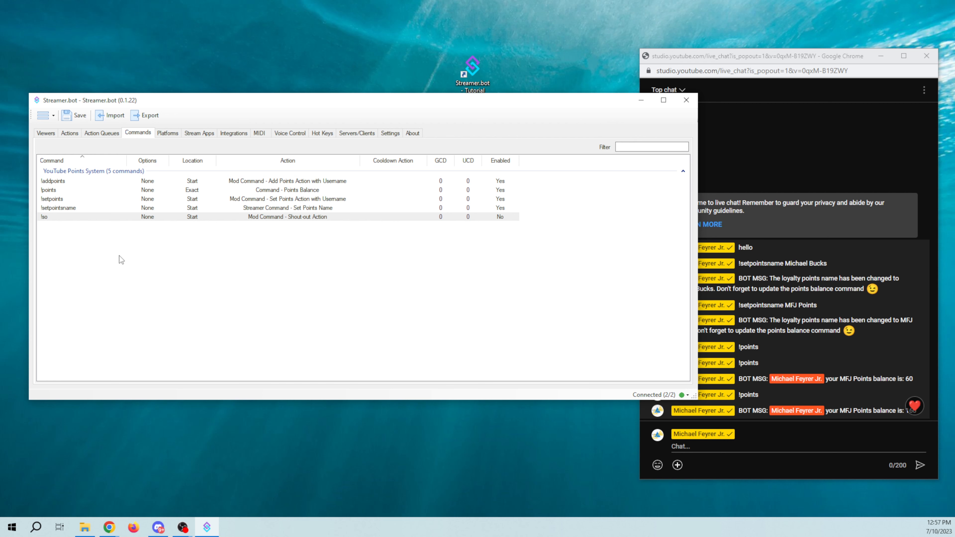
pyautogui.click(60, 190)
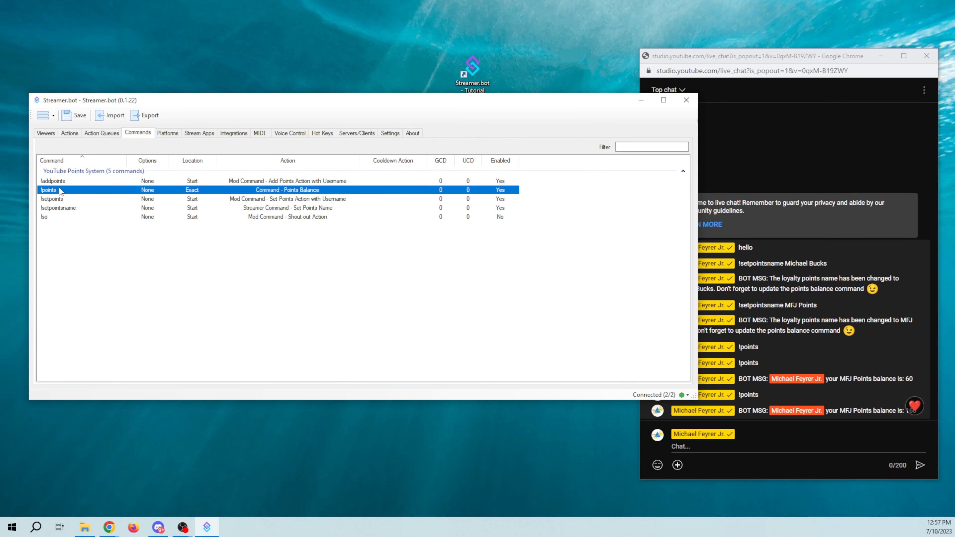
pyautogui.doubleClick(59, 190)
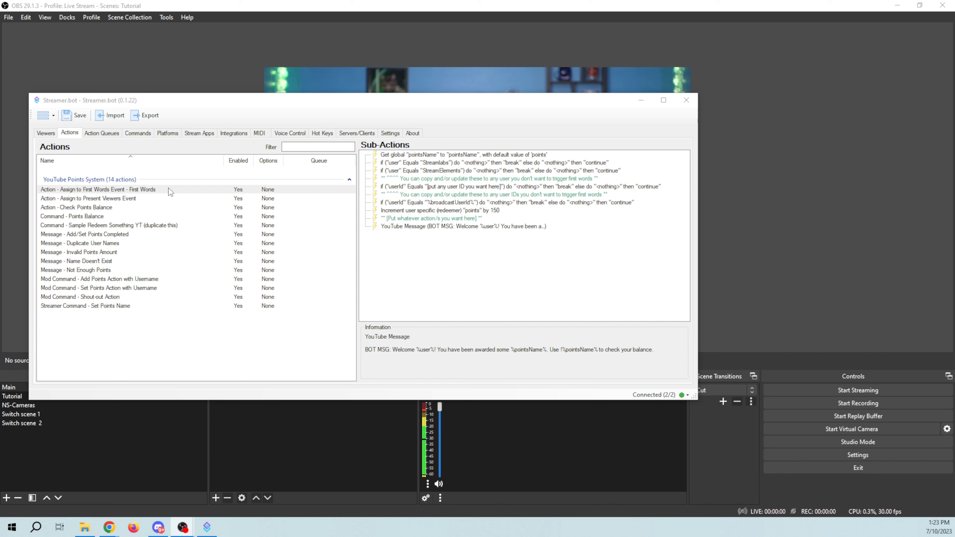
pyautogui.click(432, 287)
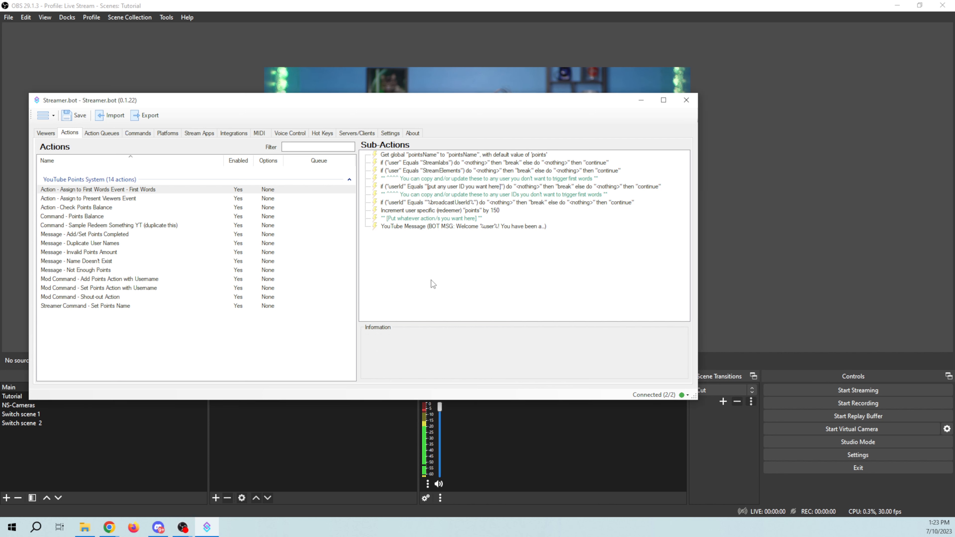
# Switch to OBS and add a new scene named Alerts.
pyautogui.click(757, 246)
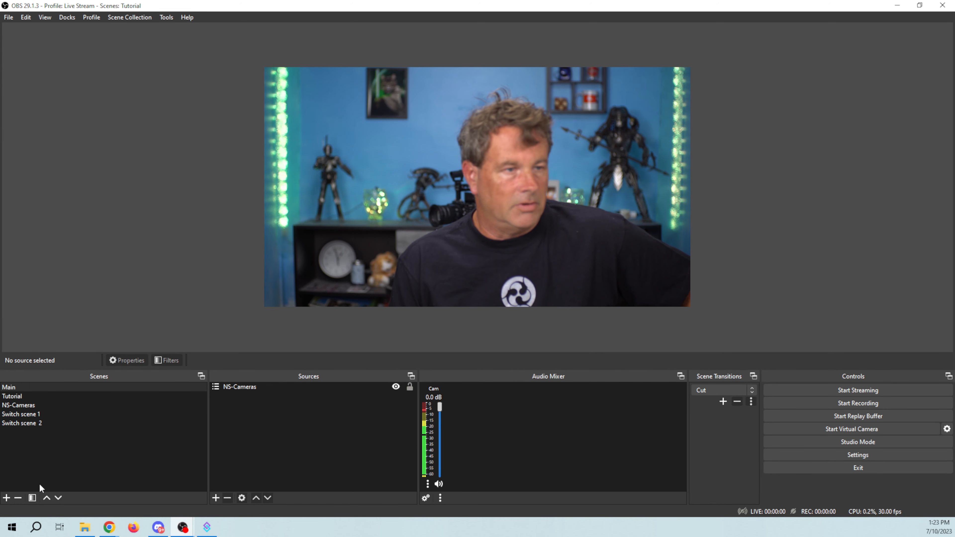
pyautogui.click(6, 498)
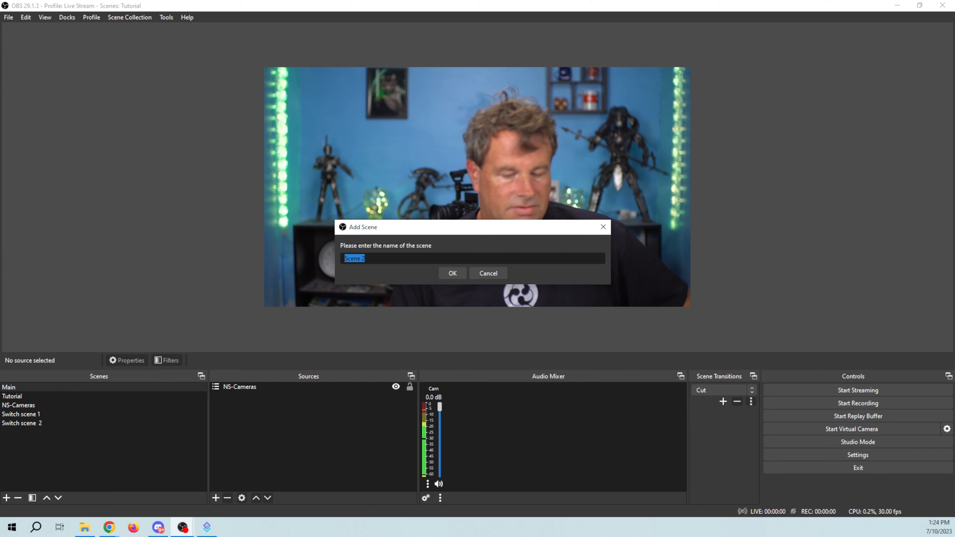
pyautogui.write('Alerts')
pyautogui.press('Return')
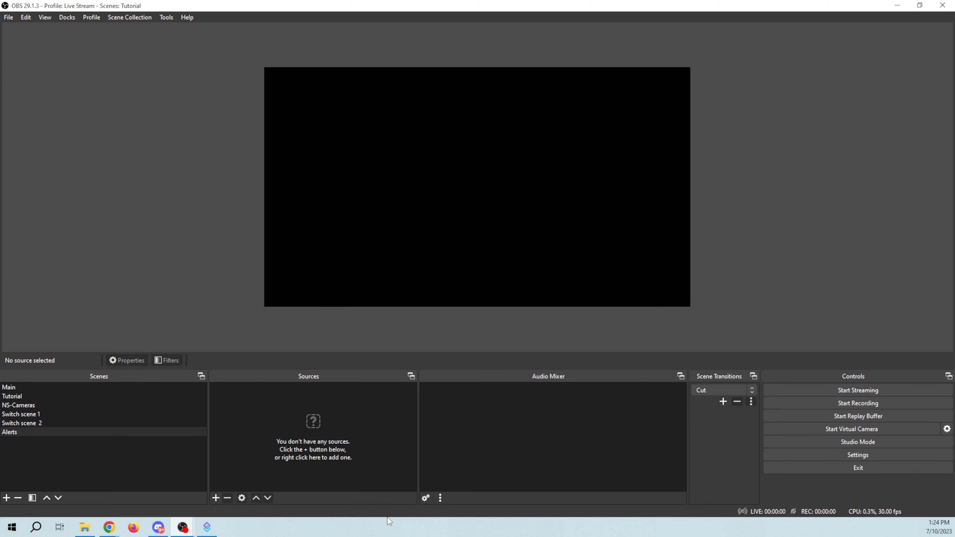
# Add a new Text (GDI+) source named First word to the Alerts scene.
pyautogui.click(217, 498)
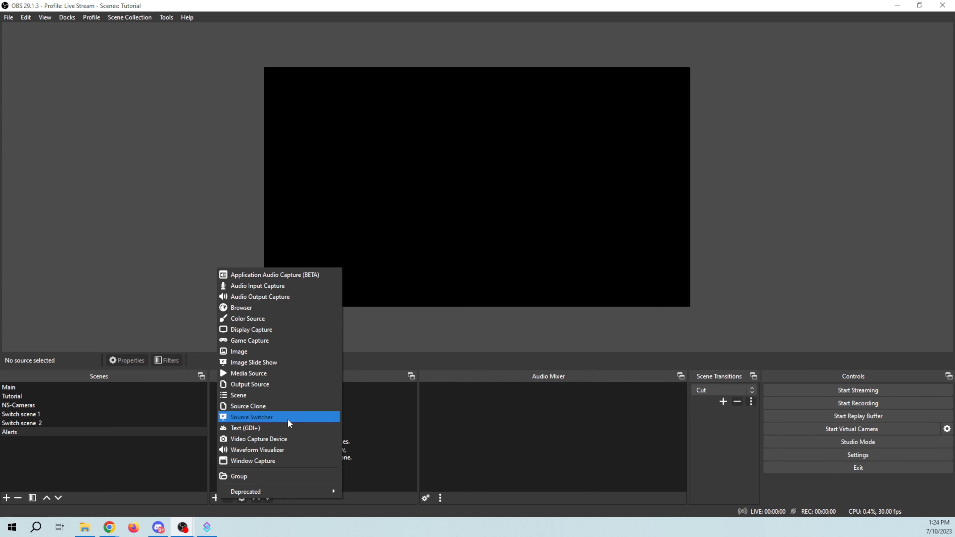
pyautogui.click(285, 428)
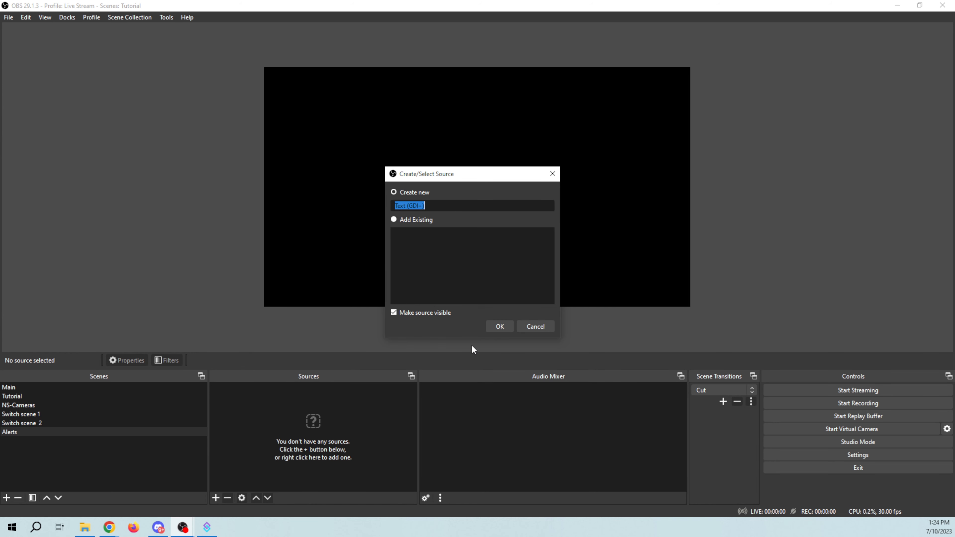
pyautogui.write('First word')
pyautogui.press('Return')
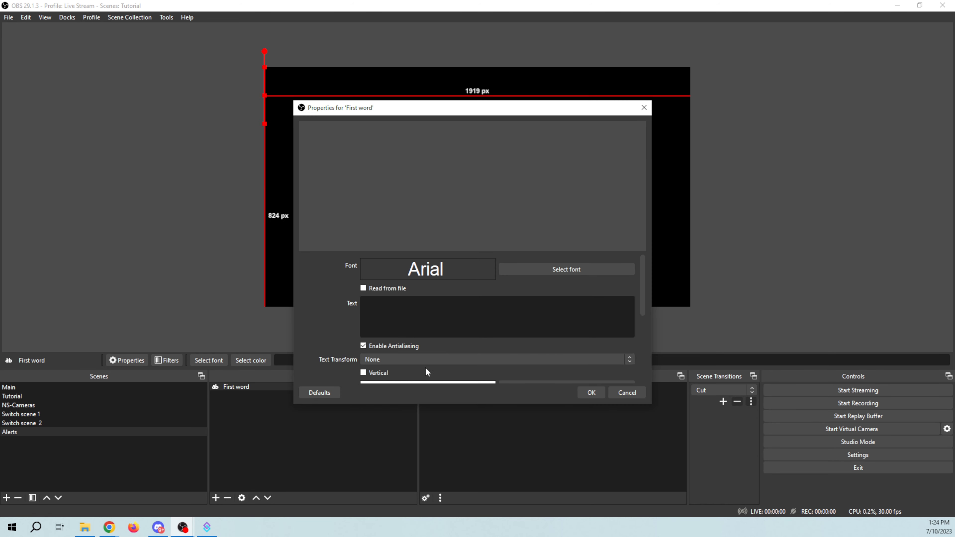
# Set the First word source's font to Arial Black Regular and enter test as its text.
pyautogui.click(549, 269)
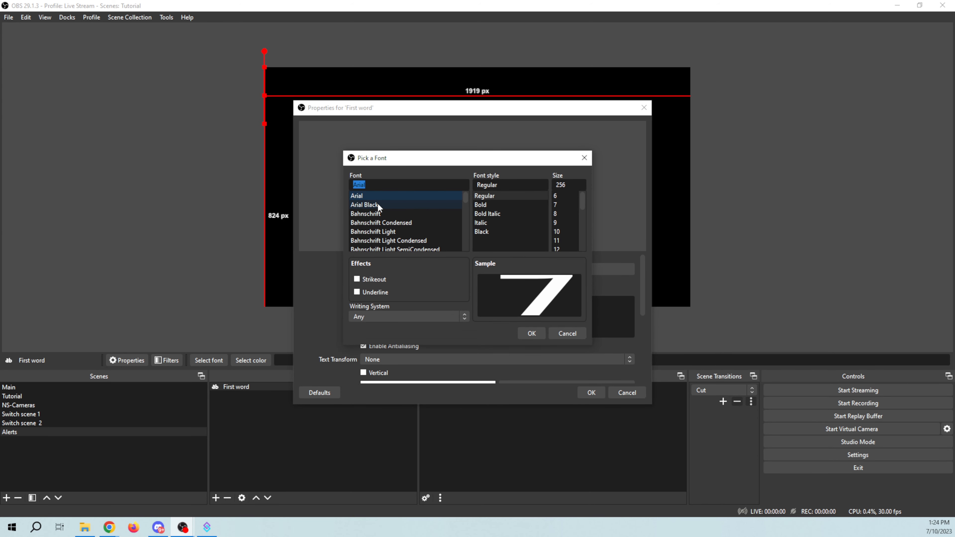
pyautogui.click(364, 206)
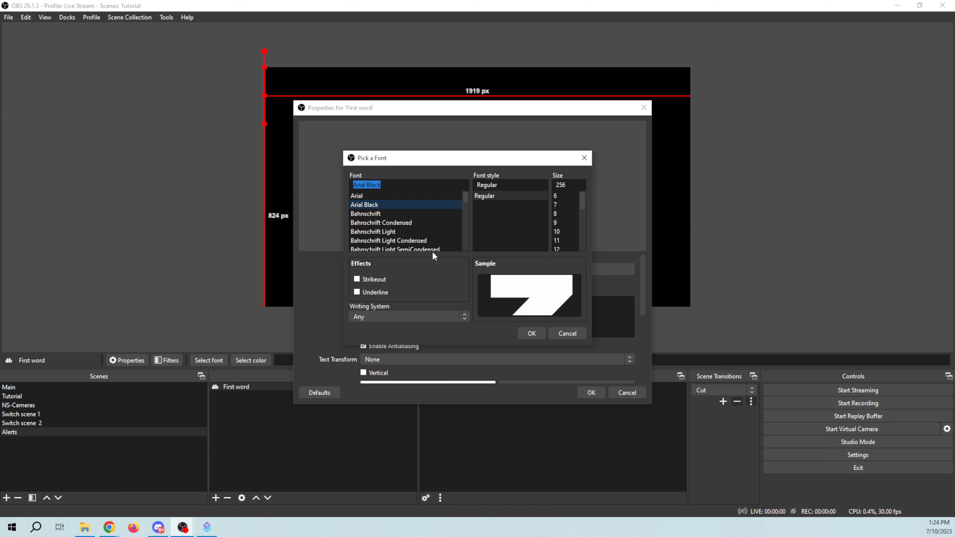
pyautogui.click(527, 332)
pyautogui.click(402, 331)
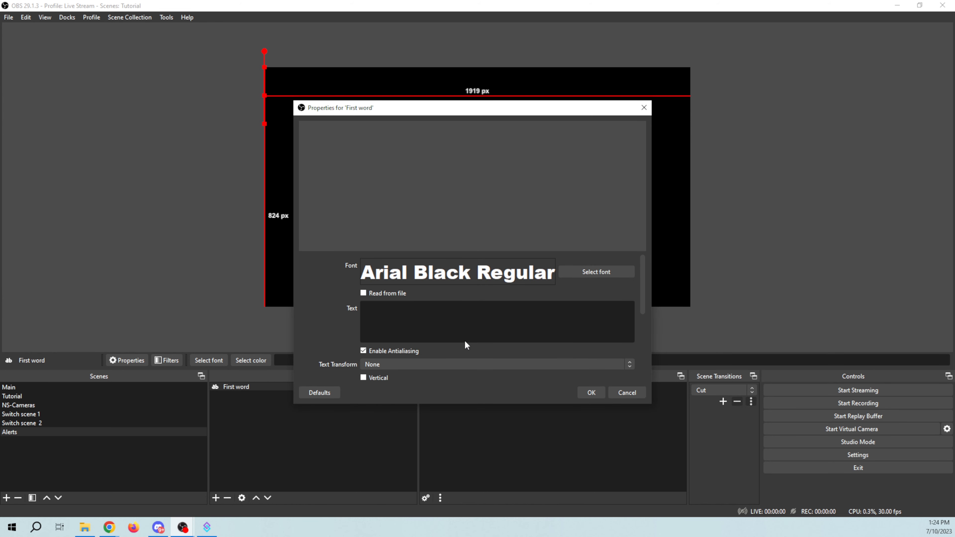
pyautogui.write('test')
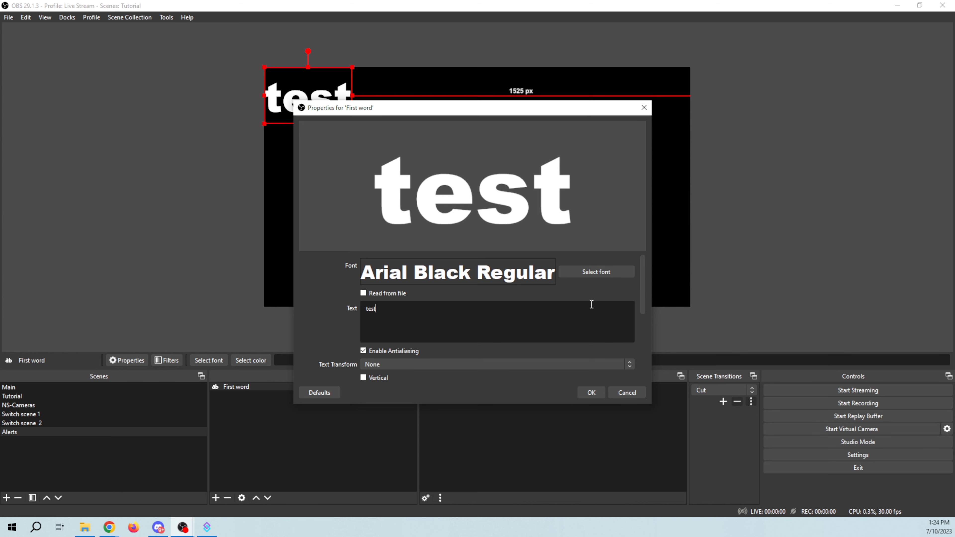
# Enable the gradient option for the First word text and open the color picker for its text color.
pyautogui.scroll(-1, 577, 316)
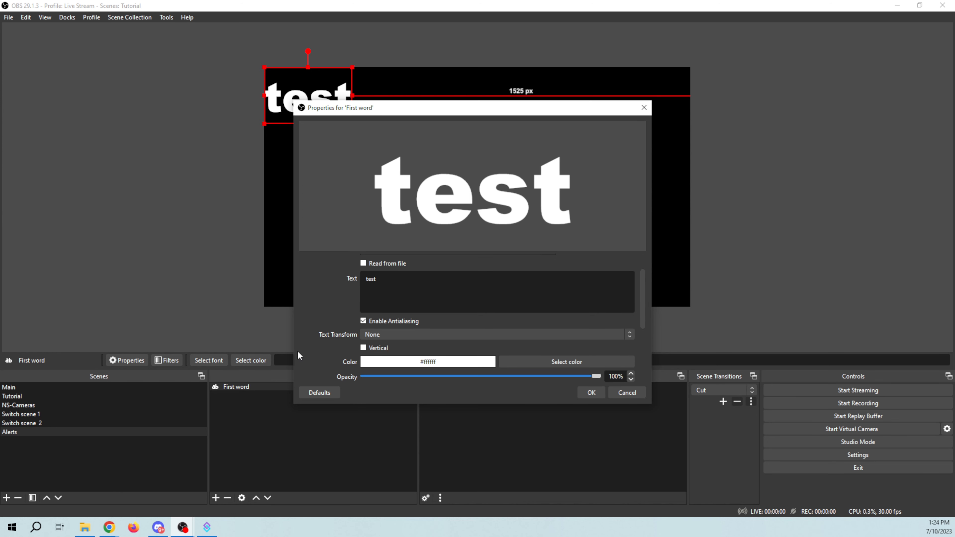
pyautogui.scroll(-1, 363, 331)
pyautogui.click(364, 331)
pyautogui.click(541, 287)
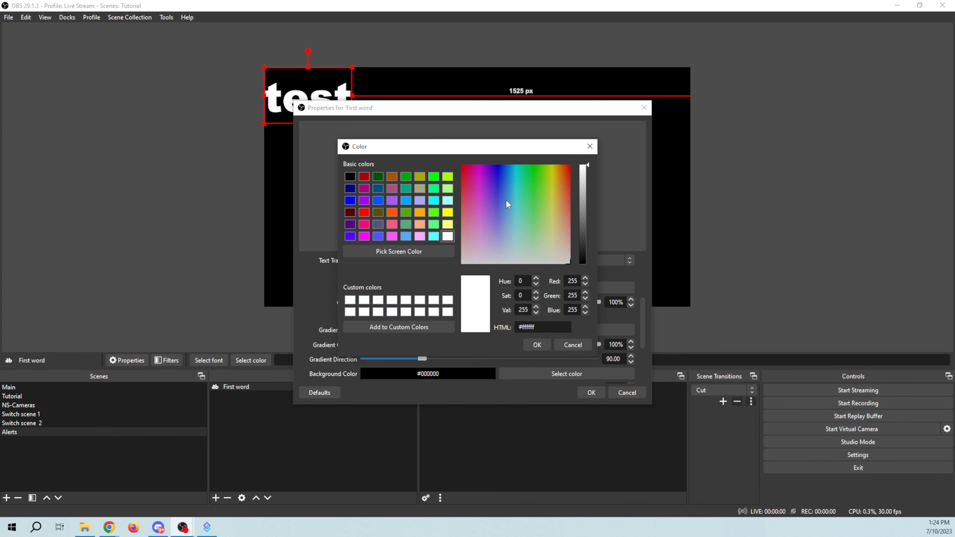
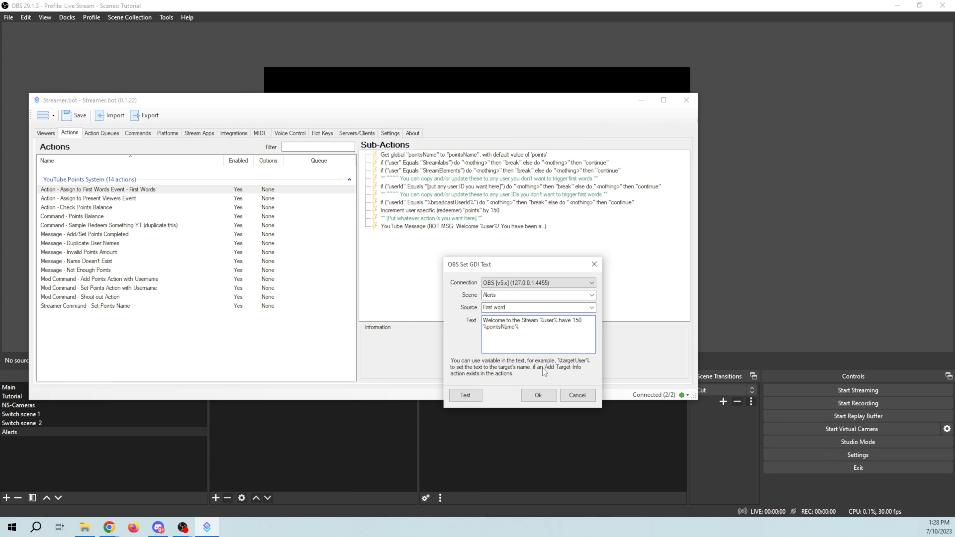
# Confirm the OBS Set GDI Text sub-action and add a source visibility sub-action setting First word in the Alerts scene to Visible.
pyautogui.click(549, 396)
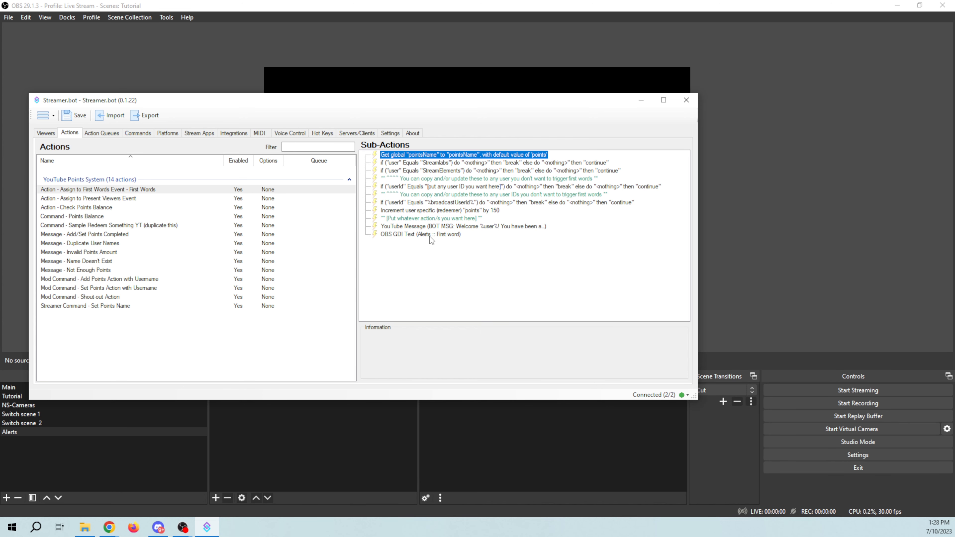
pyautogui.rightClick(423, 264)
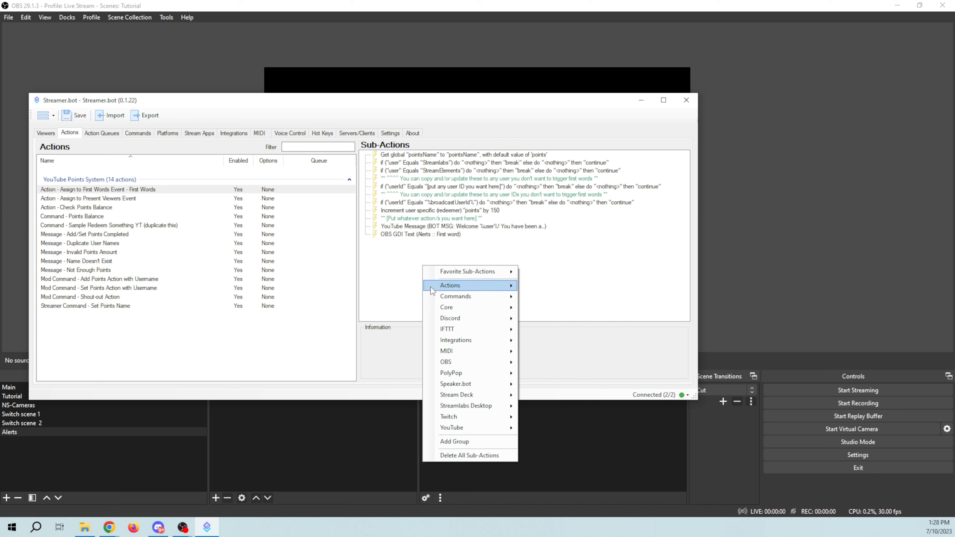
pyautogui.moveTo(457, 385)
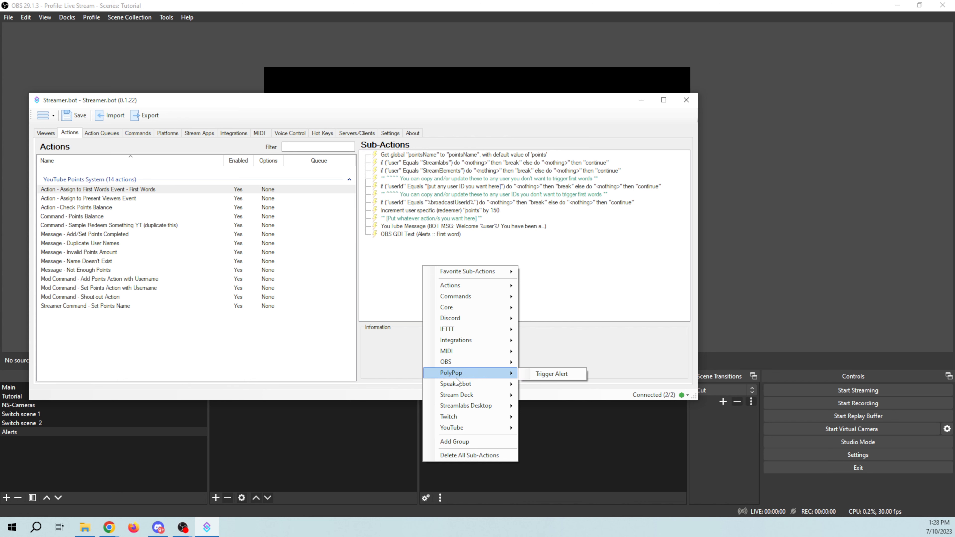
pyautogui.moveTo(465, 364)
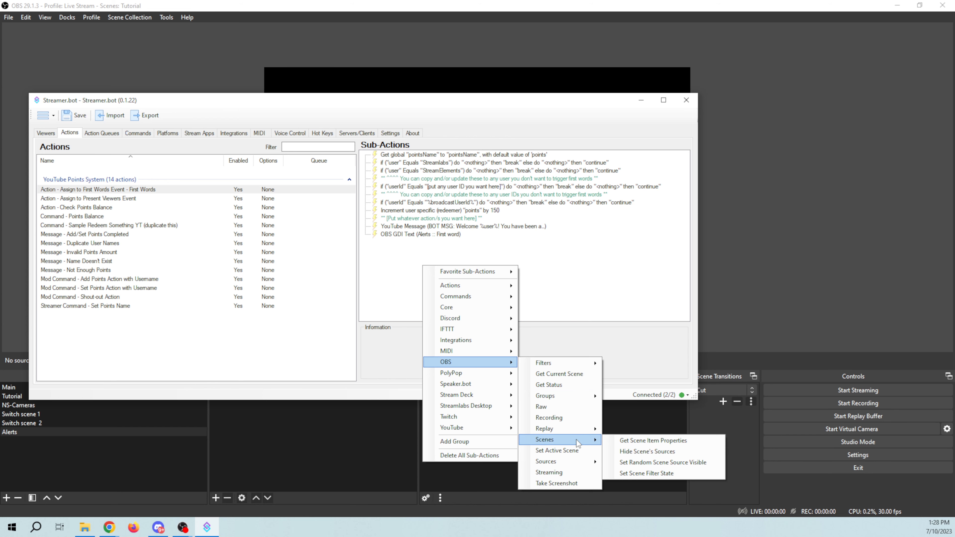
pyautogui.moveTo(577, 467)
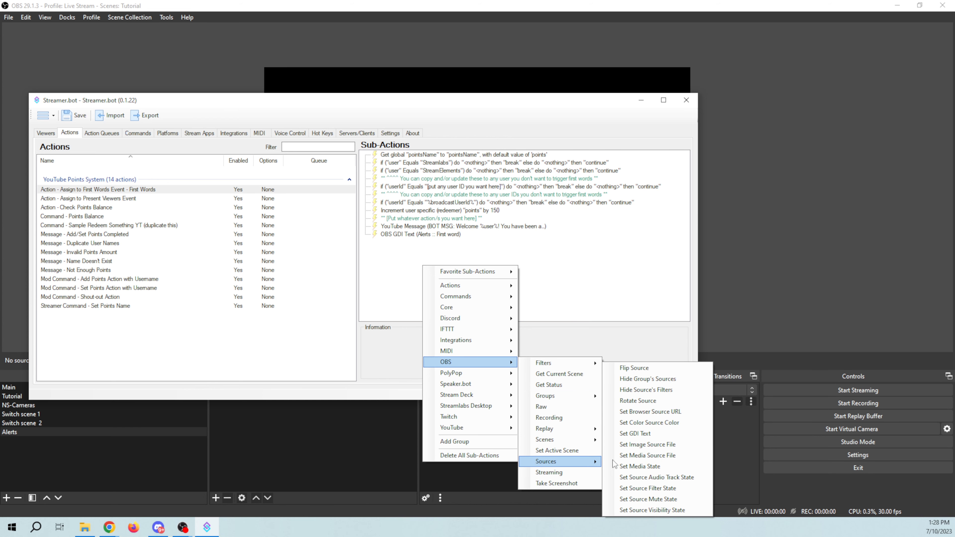
pyautogui.click(669, 511)
pyautogui.moveTo(358, 207); pyautogui.dragTo(602, 295)
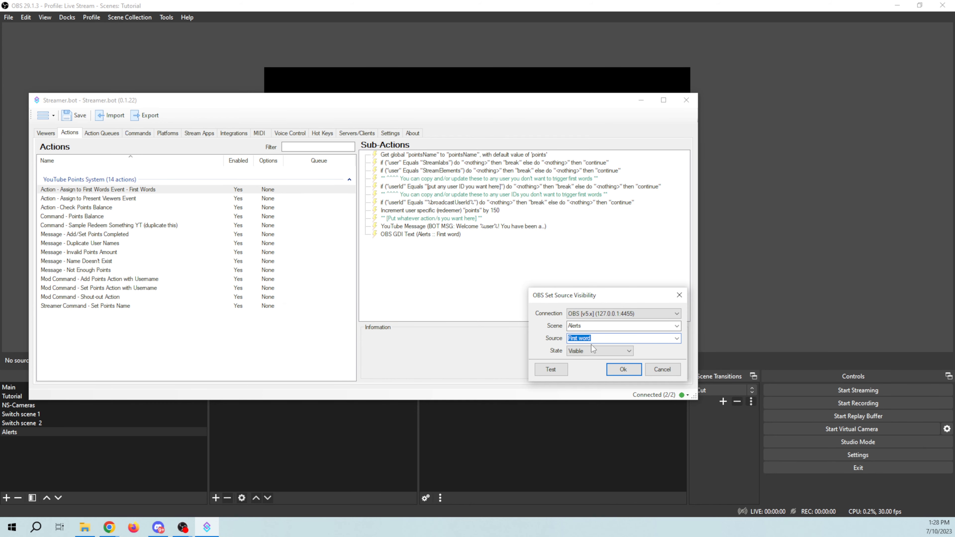
pyautogui.click(628, 374)
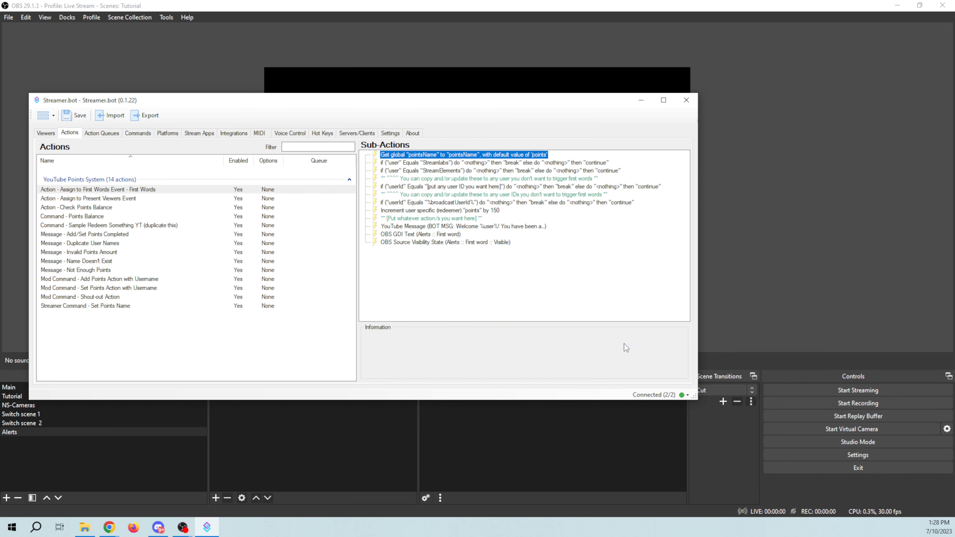
# Move Streamer.bot aside to reveal the OBS preview and test the First word visibility sub-action.
pyautogui.moveTo(449, 105); pyautogui.dragTo(954, 131)
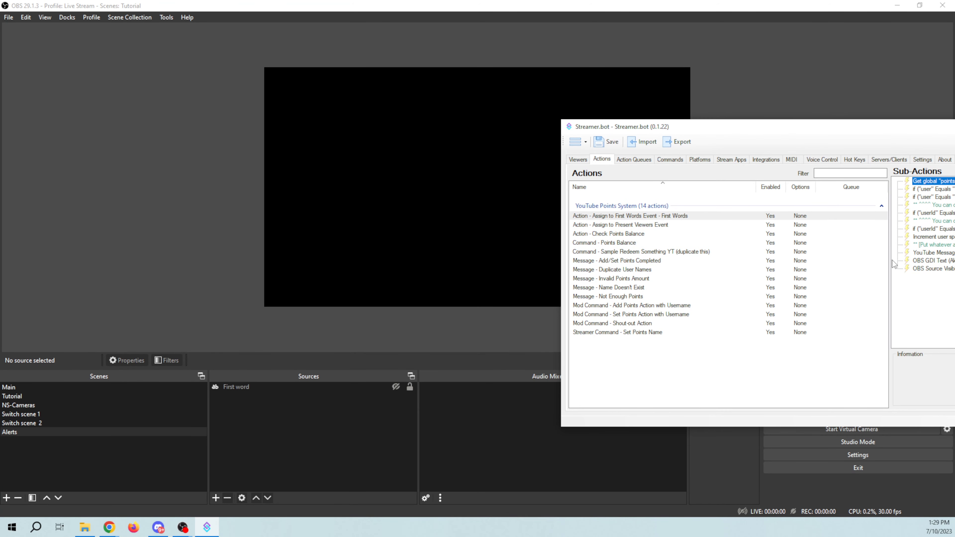
pyautogui.doubleClick(930, 269)
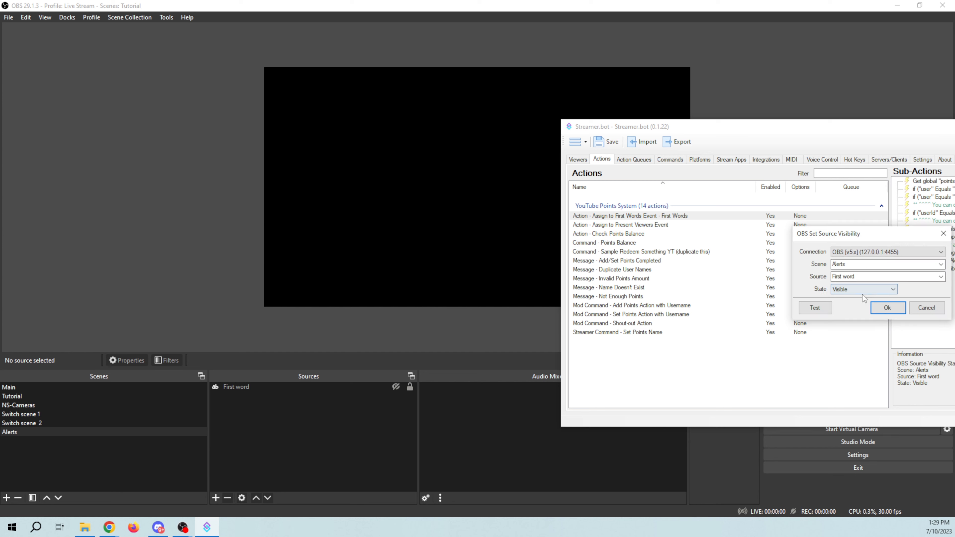
pyautogui.click(815, 309)
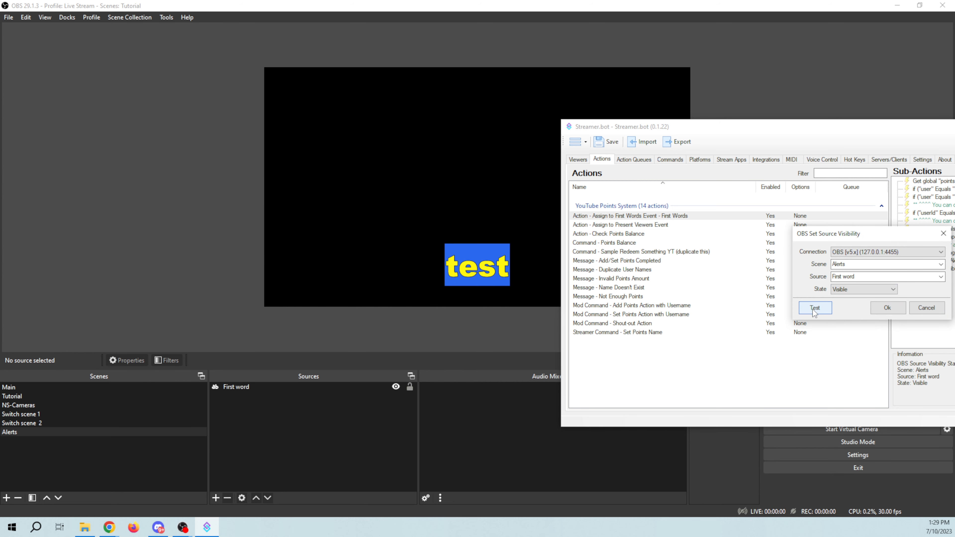
pyautogui.click(888, 307)
# Add a Delay sub-action of 3000 ms to the first-words action.
pyautogui.moveTo(859, 133); pyautogui.dragTo(613, 169)
pyautogui.click(706, 329)
pyautogui.rightClick(705, 330)
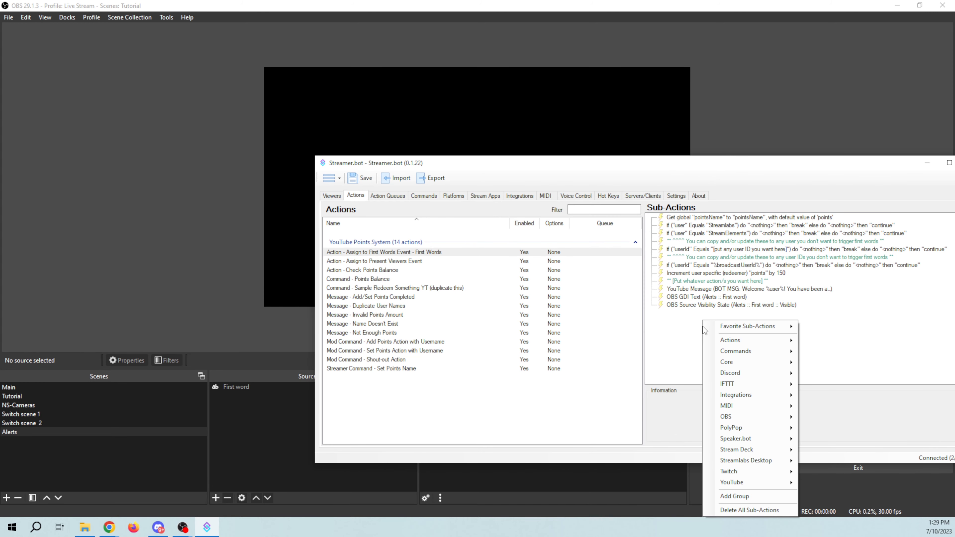
pyautogui.moveTo(724, 344)
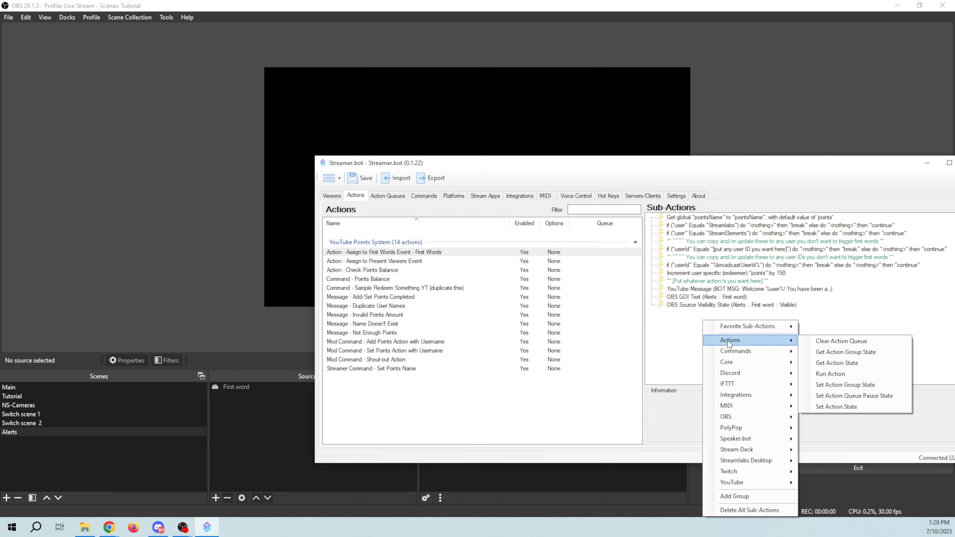
pyautogui.moveTo(730, 364)
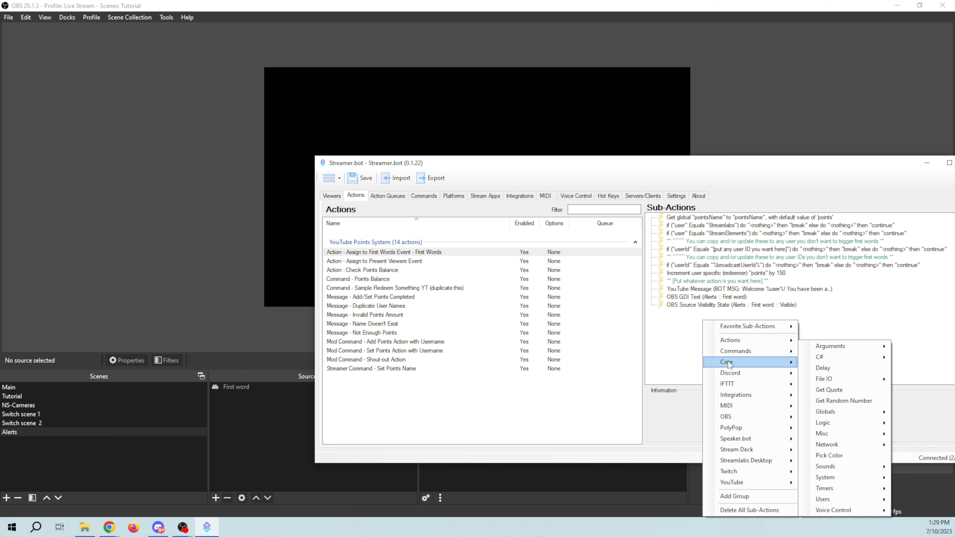
pyautogui.click(826, 367)
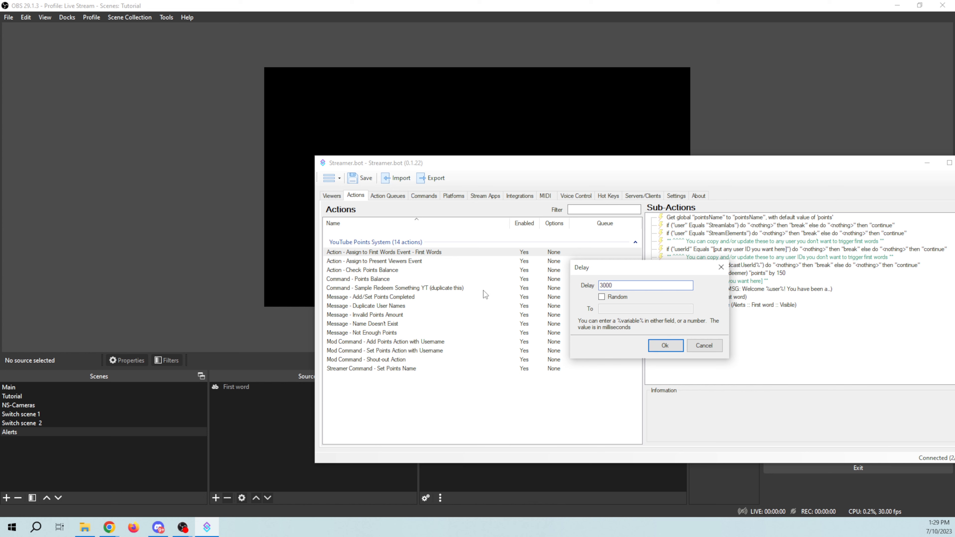
pyautogui.click(657, 349)
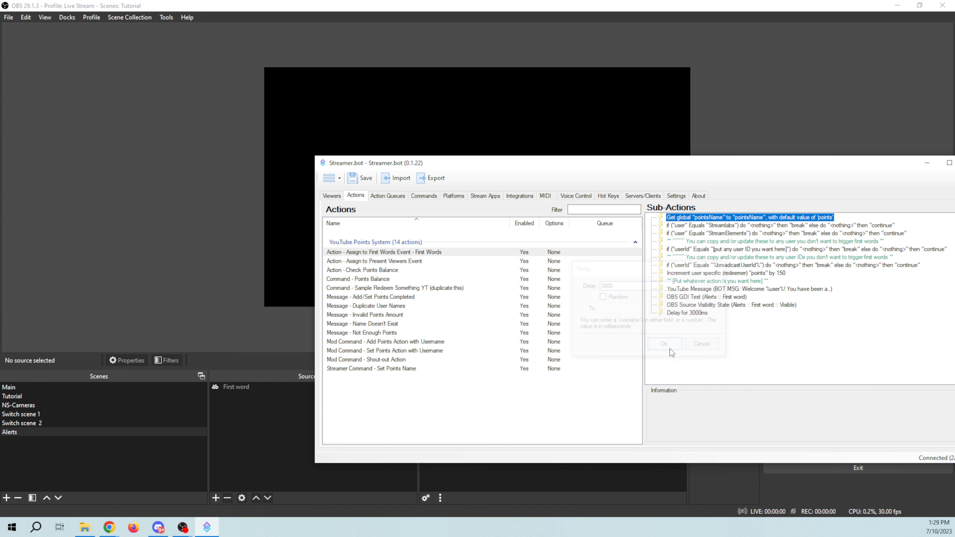
# Duplicate the First word source visibility sub-action and set the copy's state to Hidden.
pyautogui.rightClick(688, 306)
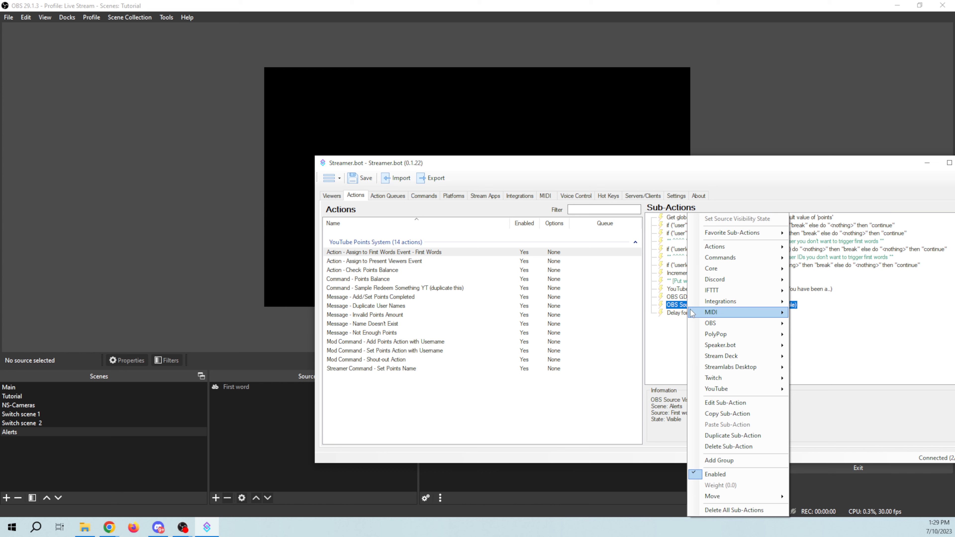
pyautogui.click(733, 435)
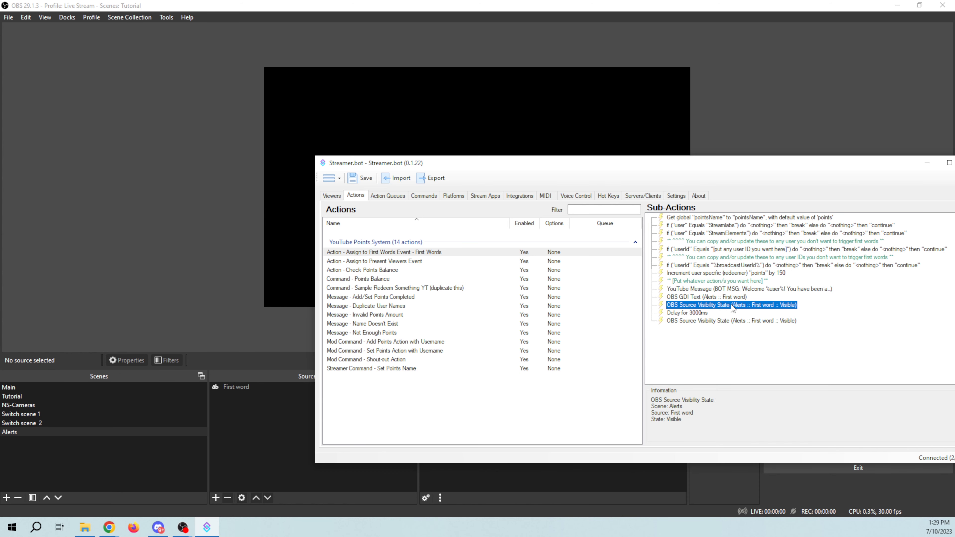
pyautogui.doubleClick(731, 322)
pyautogui.click(655, 326)
pyautogui.click(645, 341)
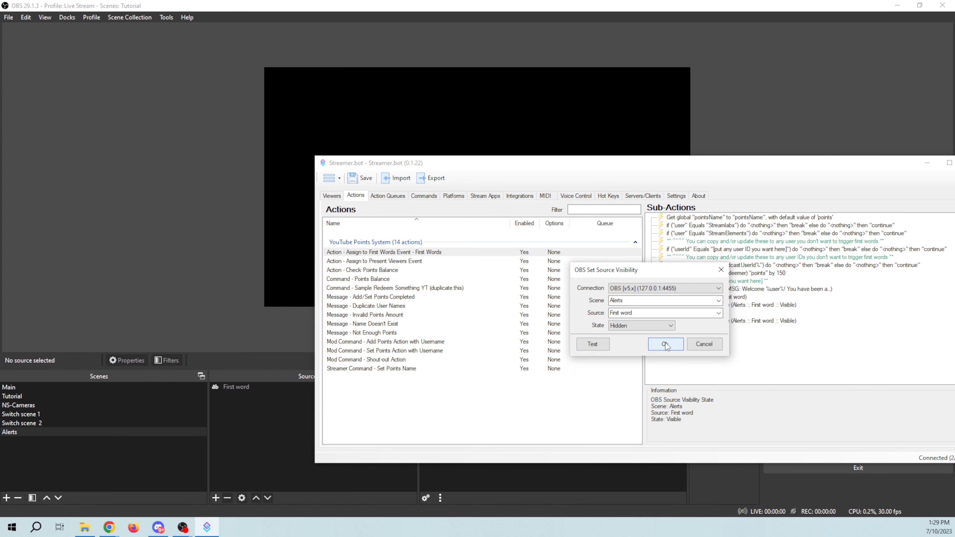
pyautogui.click(665, 345)
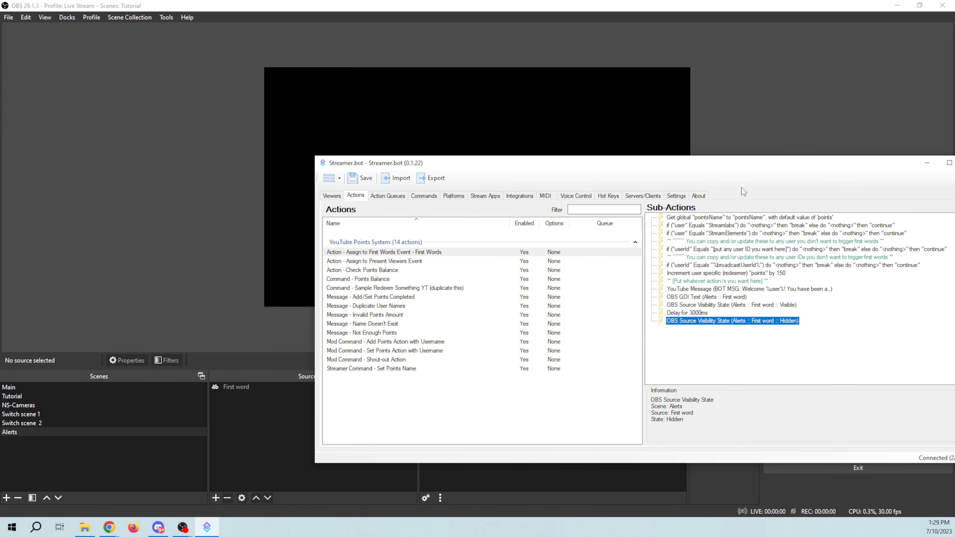
# Narrow the Streamer.bot window and reposition it over OBS.
pyautogui.moveTo(737, 161); pyautogui.dragTo(701, 178)
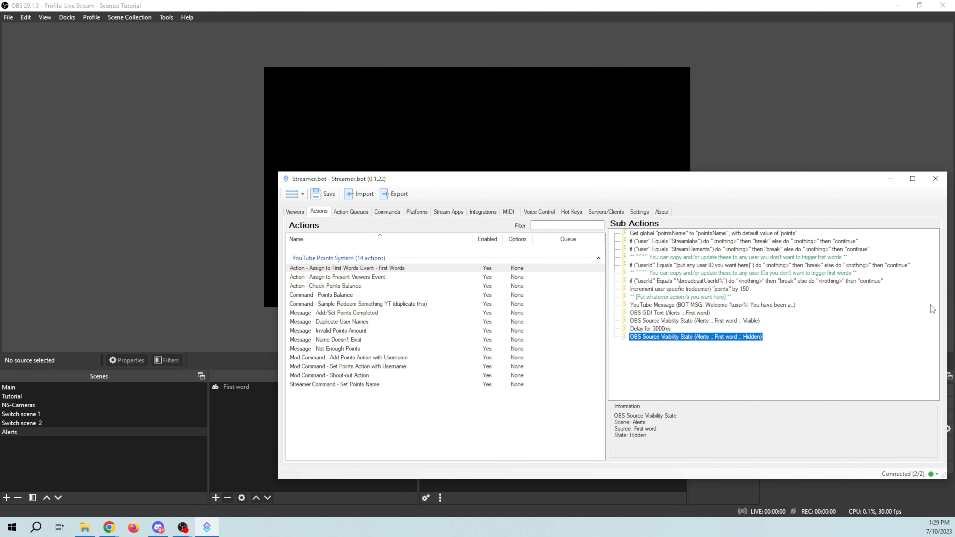
pyautogui.moveTo(946, 306); pyautogui.dragTo(806, 308)
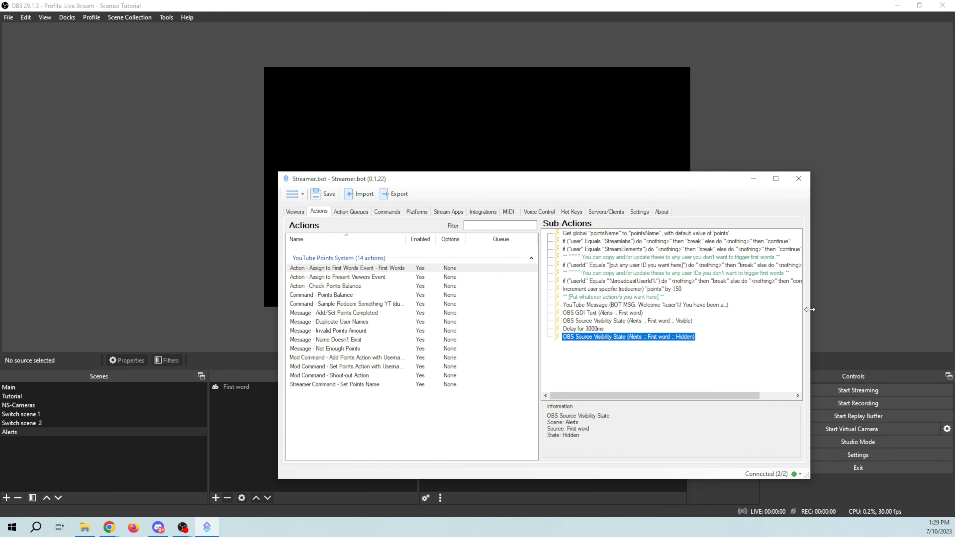
pyautogui.moveTo(669, 179); pyautogui.dragTo(783, 153)
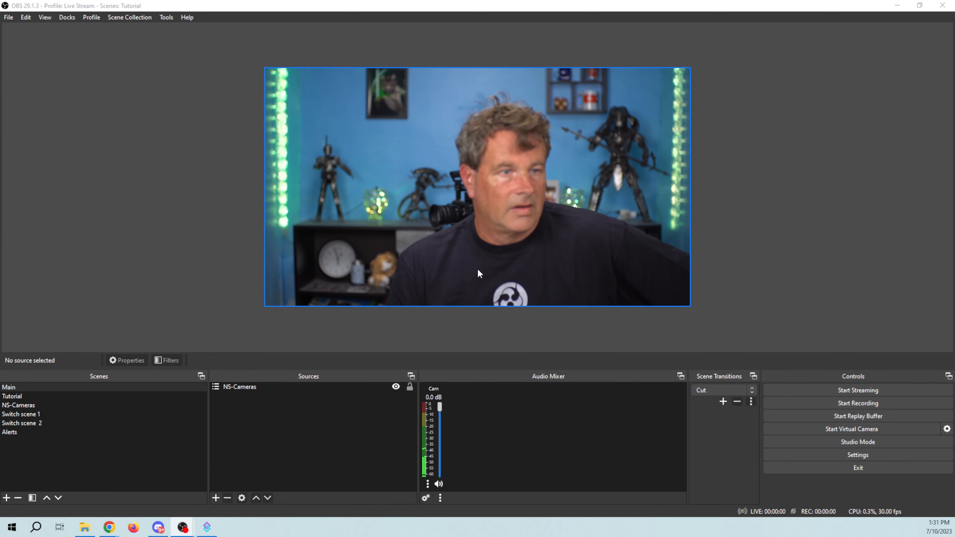
# Add the existing Alerts scene as a visible source in the OBS Main scene.
pyautogui.click(14, 433)
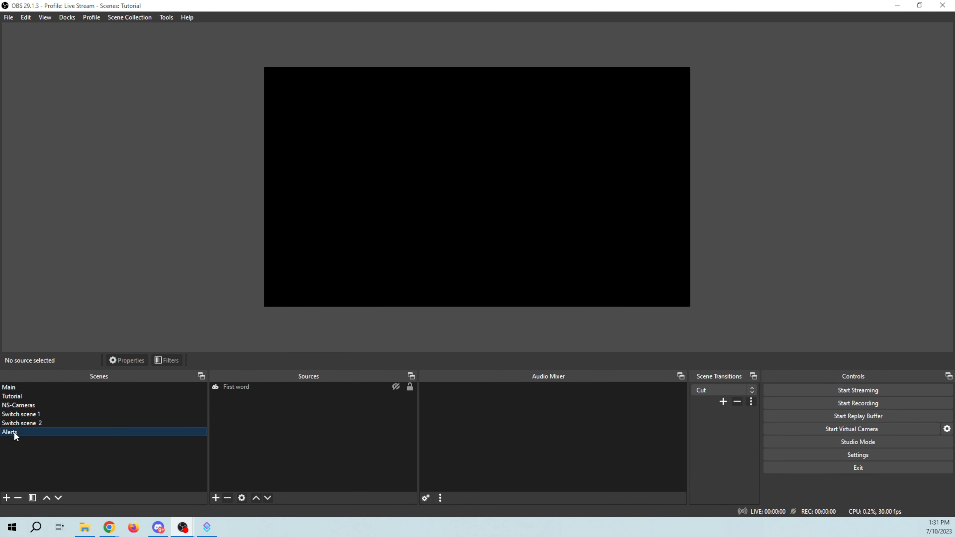
pyautogui.click(7, 388)
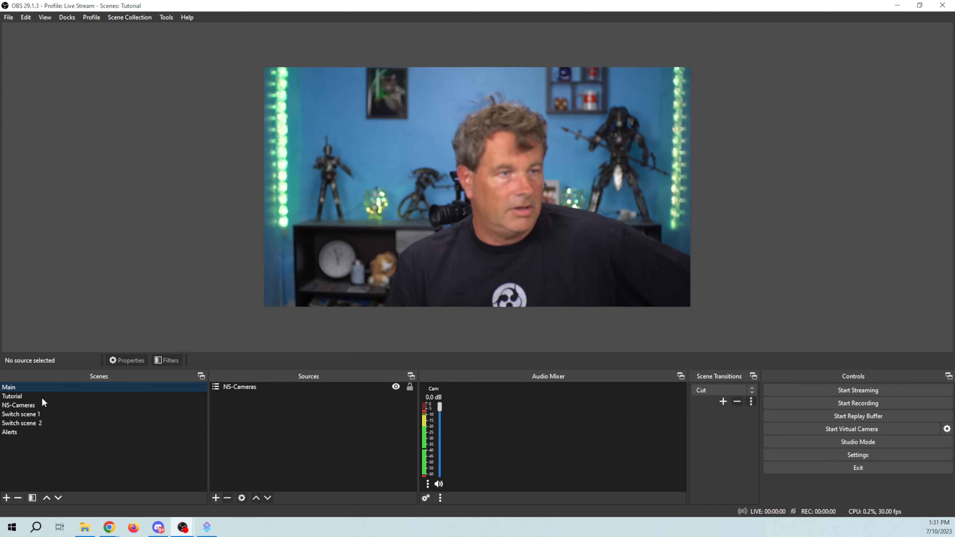
pyautogui.click(216, 498)
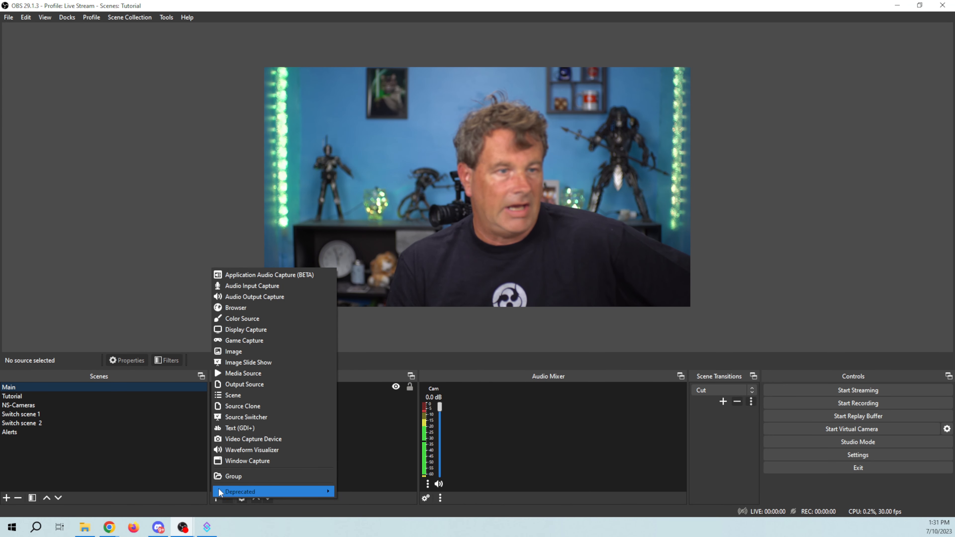
pyautogui.click(239, 399)
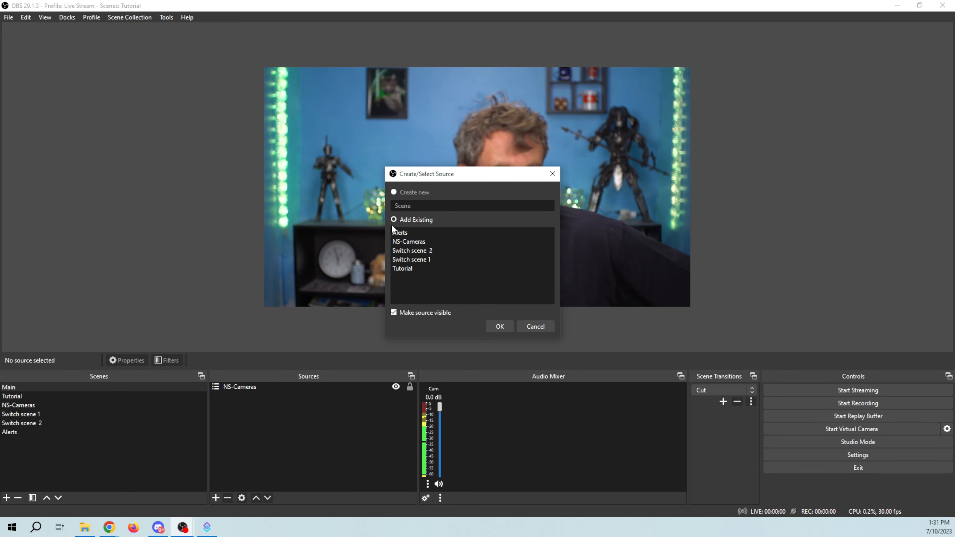
pyautogui.click(394, 232)
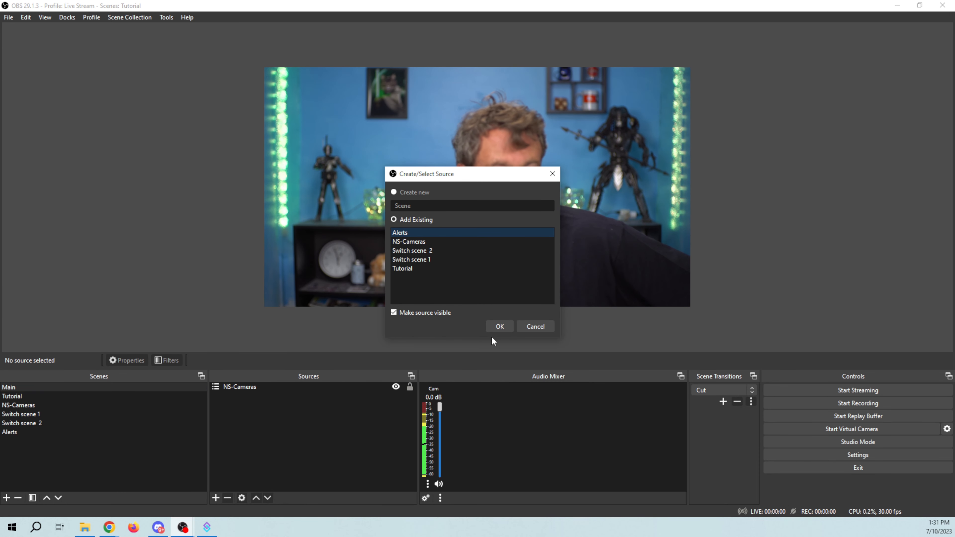
pyautogui.click(502, 327)
pyautogui.click(10, 432)
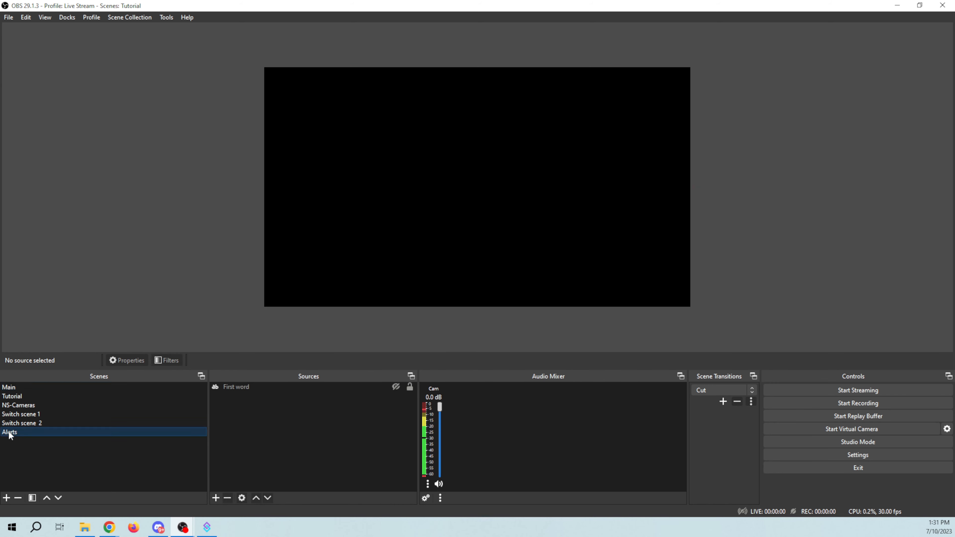
pyautogui.click(42, 389)
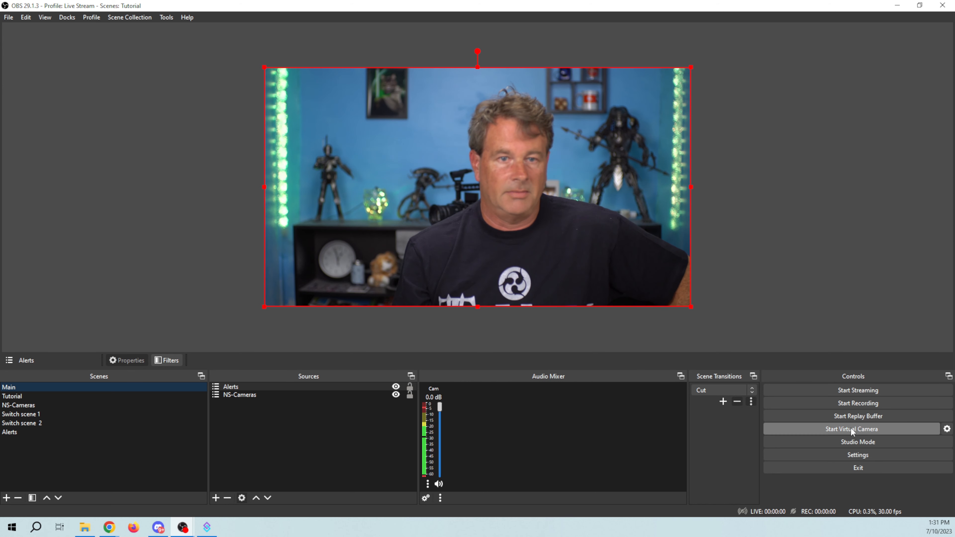
# Start streaming from OBS and bring up Streamer.bot, placing it clear of the YouTube live chat window.
pyautogui.click(843, 393)
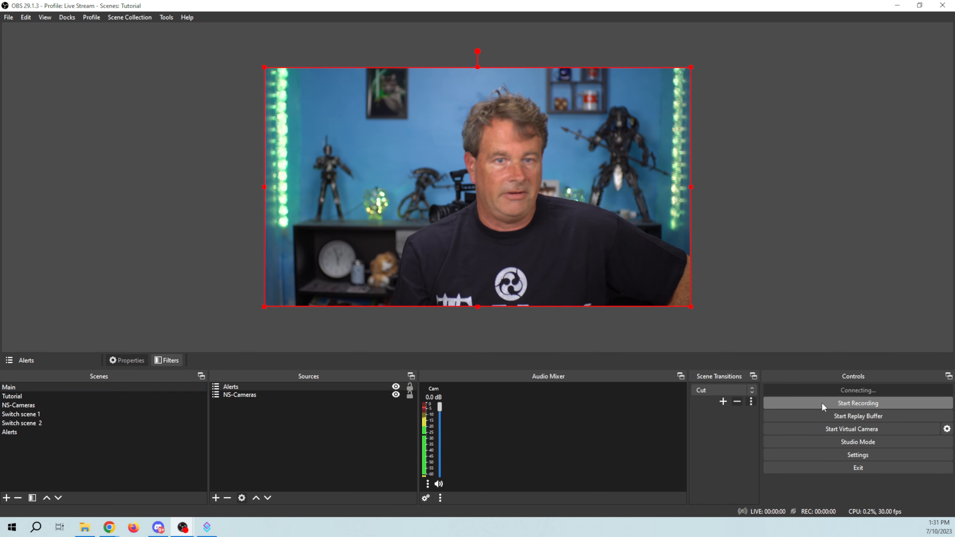
pyautogui.click(207, 528)
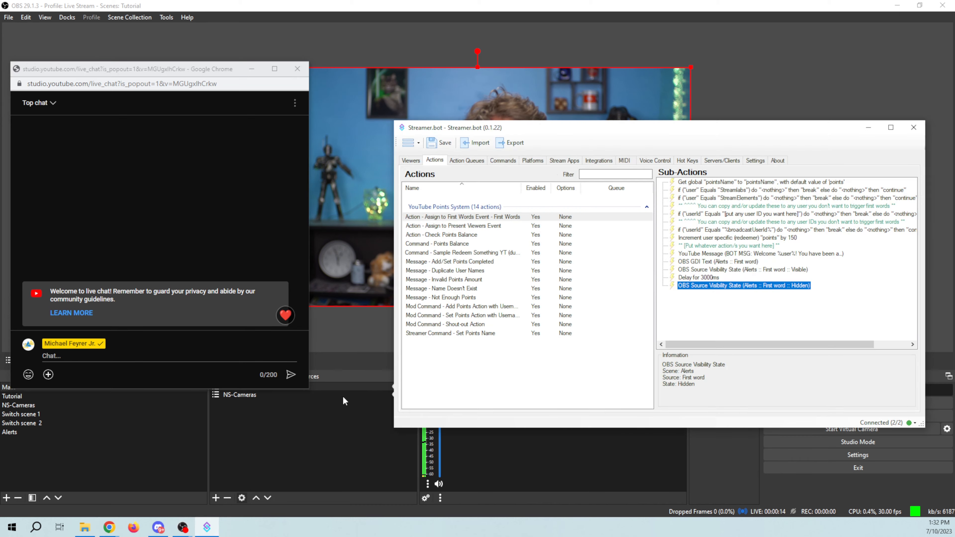
pyautogui.moveTo(557, 131); pyautogui.dragTo(592, 212)
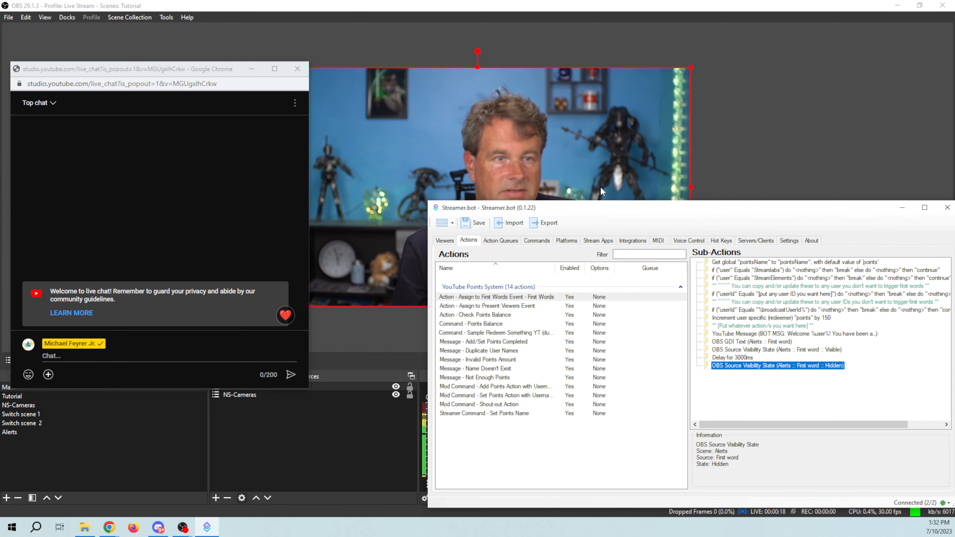
# Send "hello" in the YouTube live chat.
pyautogui.click(114, 353)
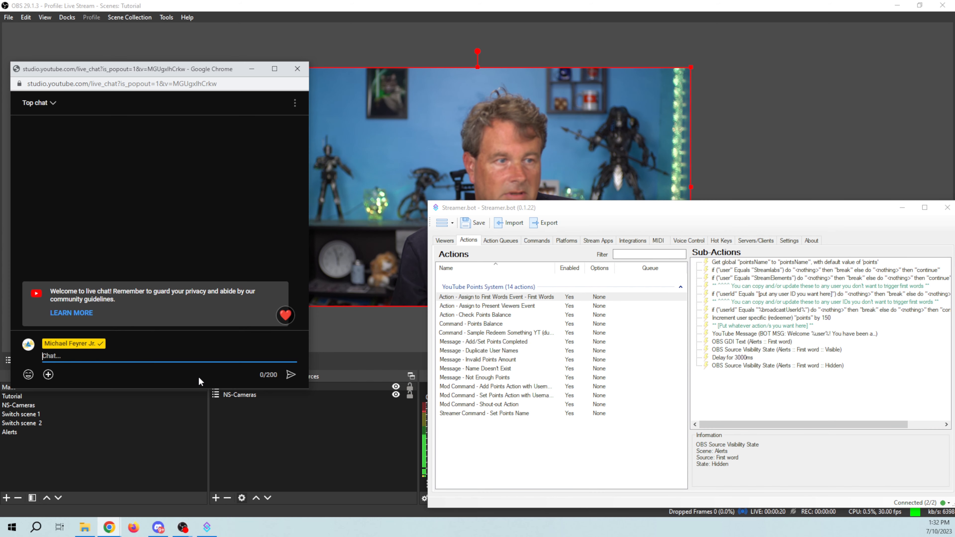
pyautogui.write('hello')
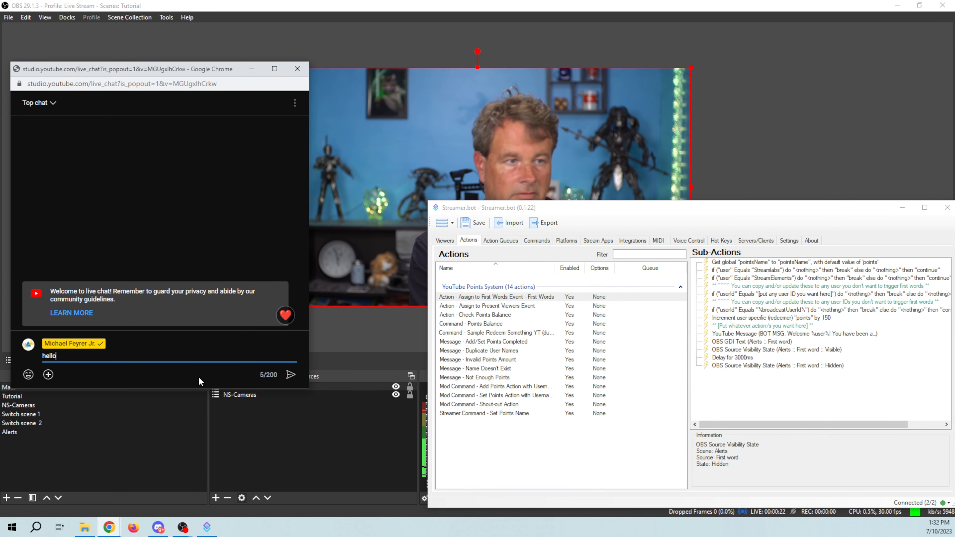
pyautogui.press('Return')
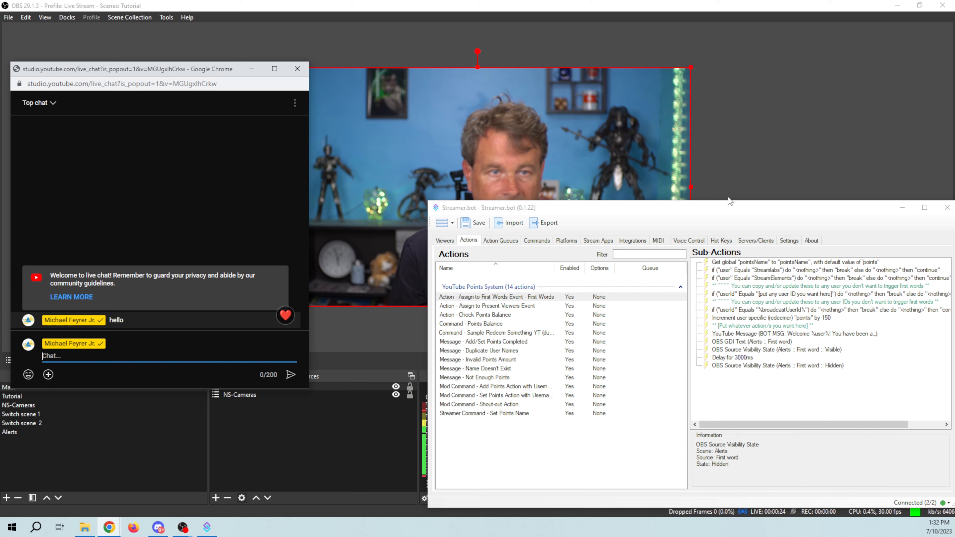
# Enlarge the Streamer.bot window and move it clear of the OBS preview.
pyautogui.click(778, 365)
pyautogui.moveTo(603, 201); pyautogui.dragTo(603, 154)
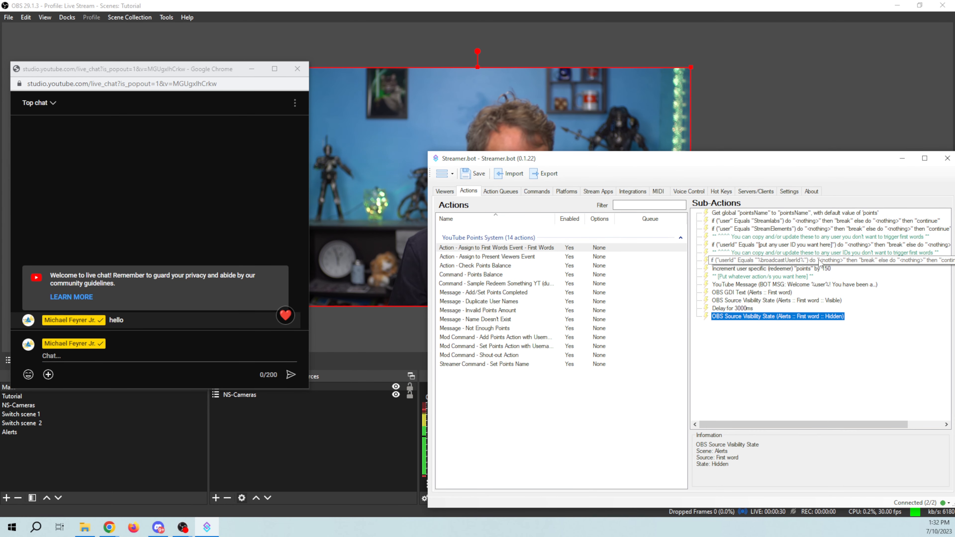
pyautogui.moveTo(612, 164); pyautogui.dragTo(865, 91)
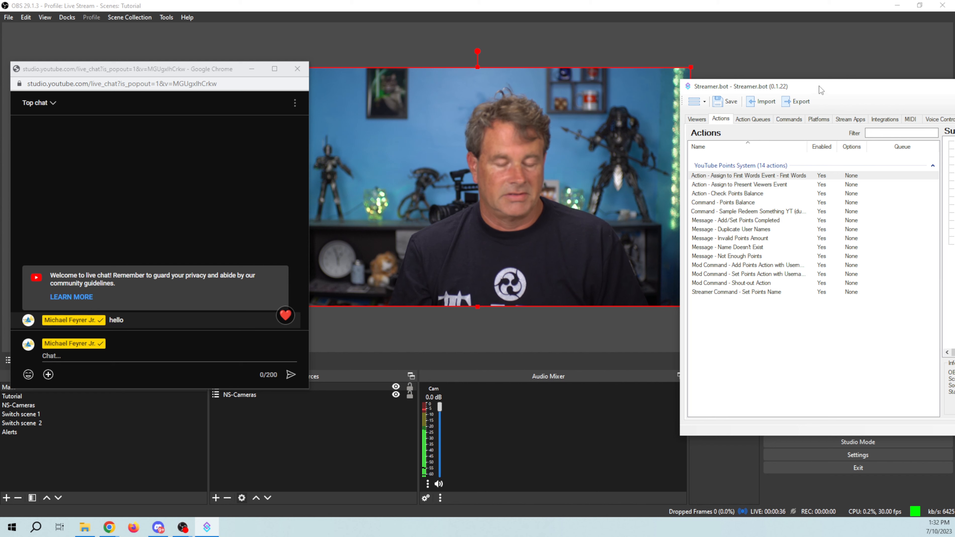
# Send the !points command in the live chat, and make the chat window taller and reposition it.
pyautogui.click(160, 359)
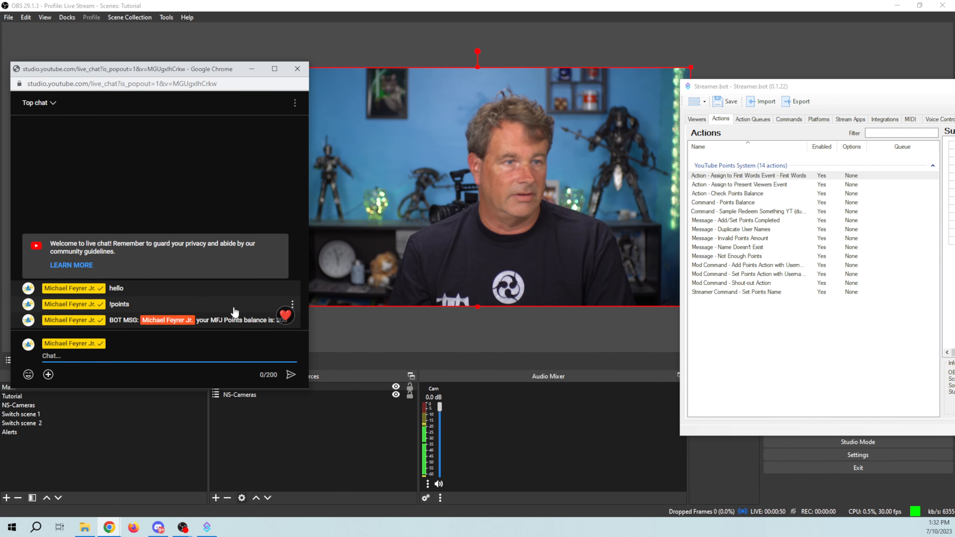
pyautogui.moveTo(233, 389); pyautogui.dragTo(232, 431)
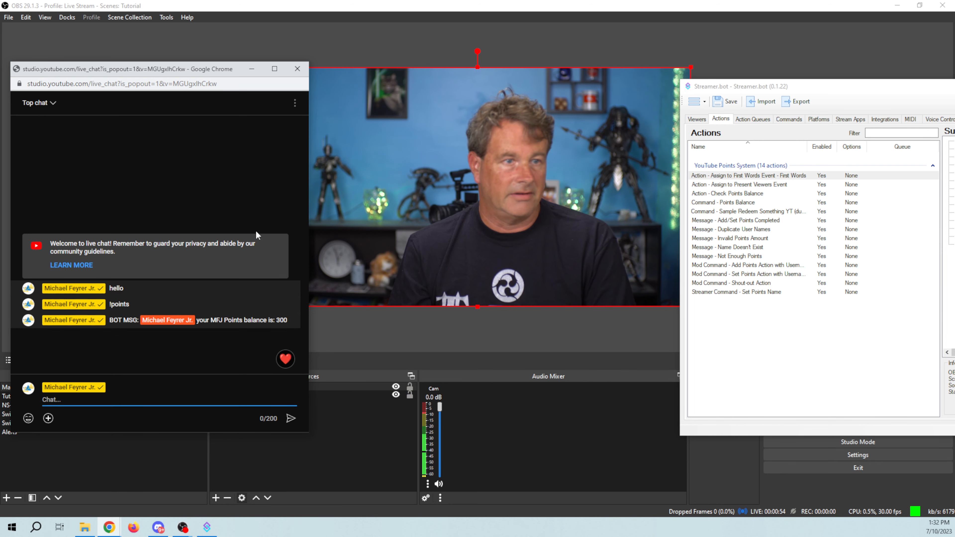
pyautogui.moveTo(162, 69); pyautogui.dragTo(178, 54)
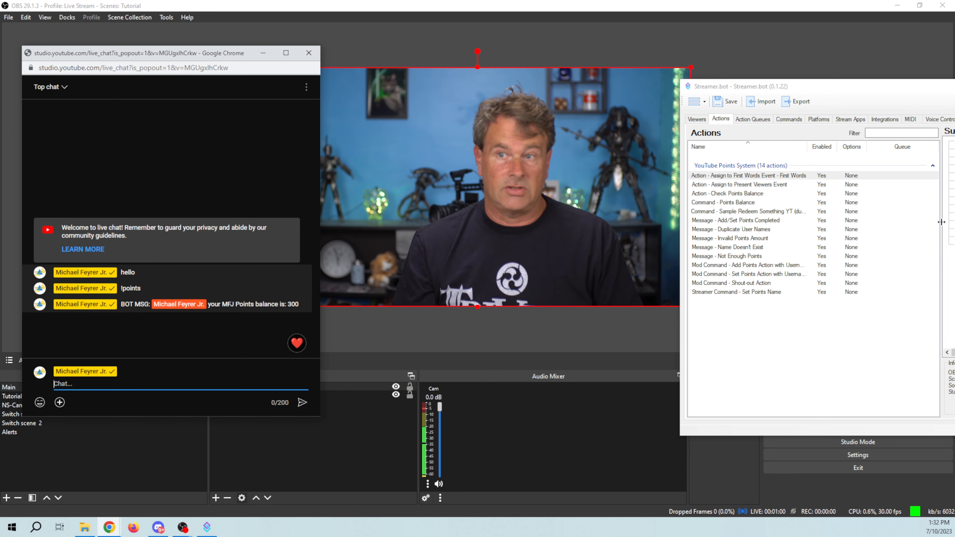
pyautogui.click(954, 86)
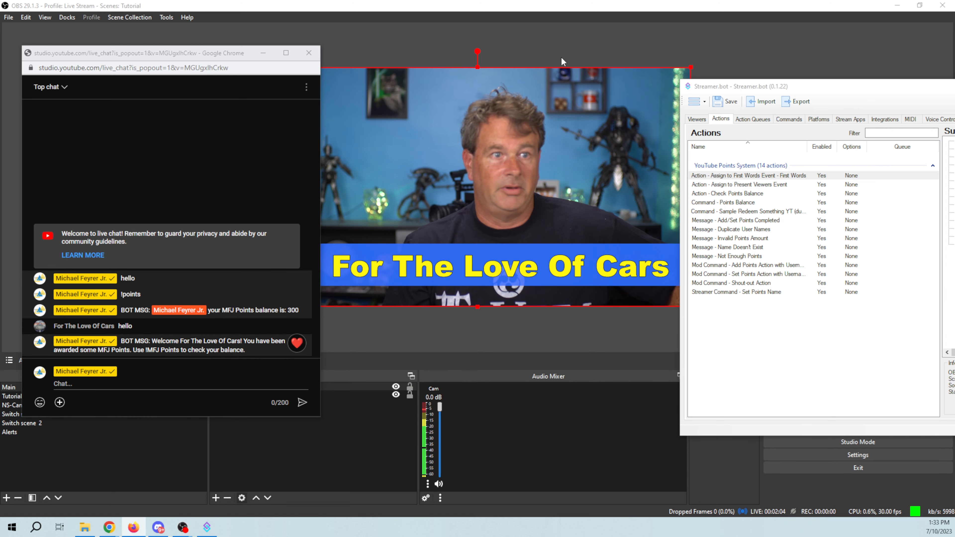
# Reposition the live chat window beside the OBS preview and lengthen it to show the newest bot messages.
pyautogui.moveTo(219, 57); pyautogui.dragTo(143, 168)
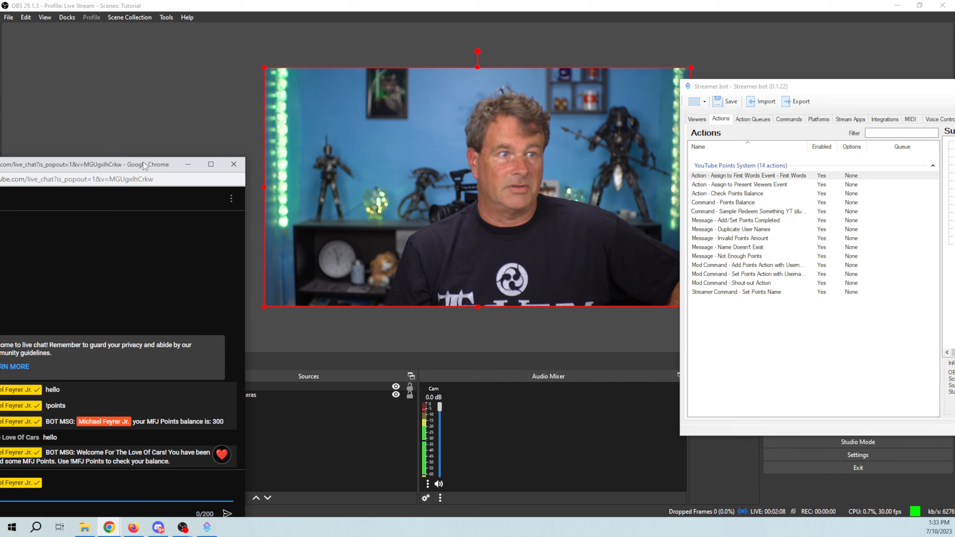
pyautogui.moveTo(143, 164); pyautogui.dragTo(263, 73)
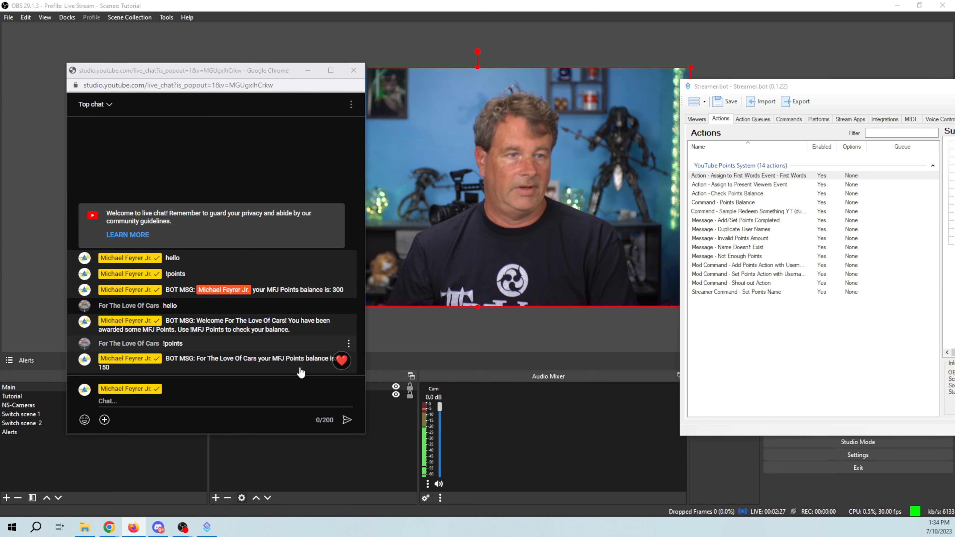
pyautogui.moveTo(259, 435); pyautogui.dragTo(262, 458)
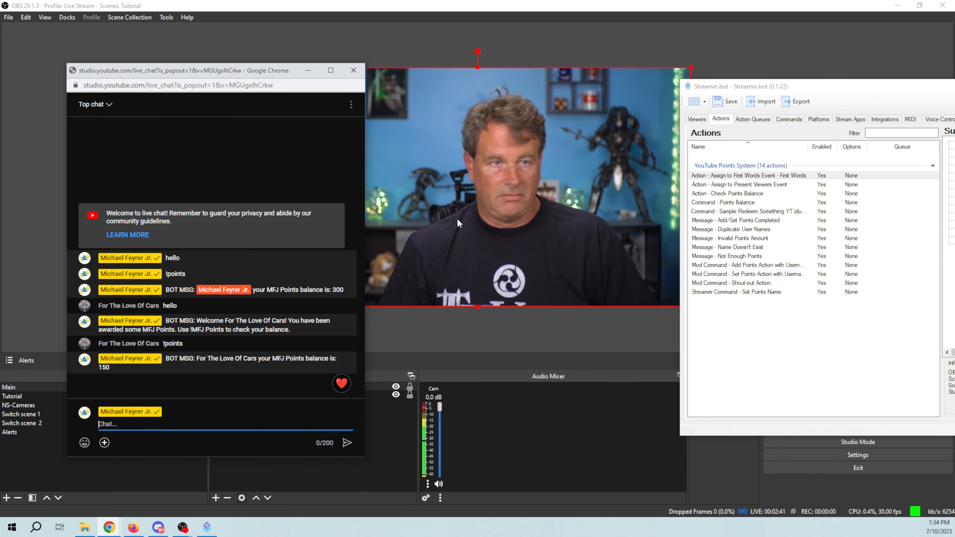
# Switch to OBS, select the First word text source in the Alerts scene and make it visible.
pyautogui.click(463, 230)
pyautogui.click(12, 433)
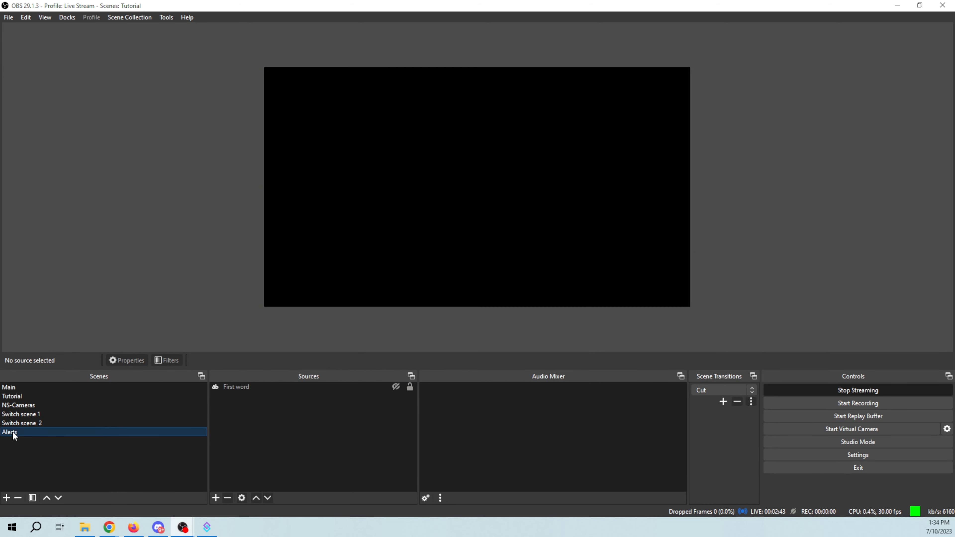
pyautogui.click(234, 387)
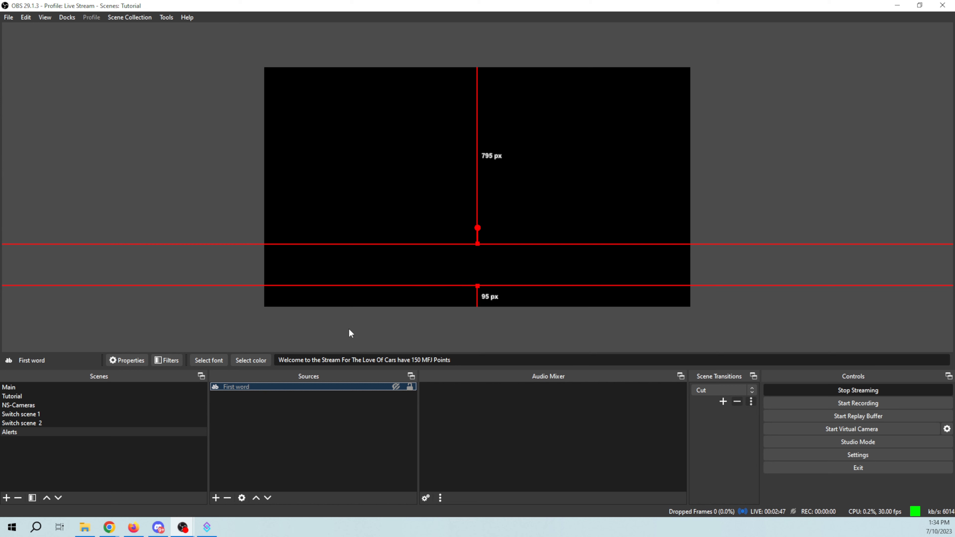
pyautogui.click(396, 386)
# Set the First word source's font size to 72.
pyautogui.rightClick(359, 389)
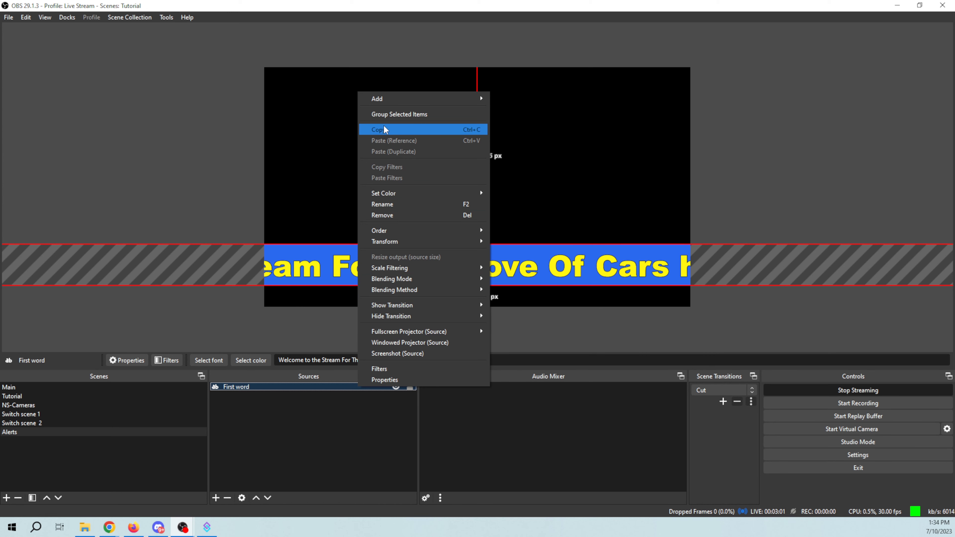
pyautogui.click(384, 380)
pyautogui.click(583, 270)
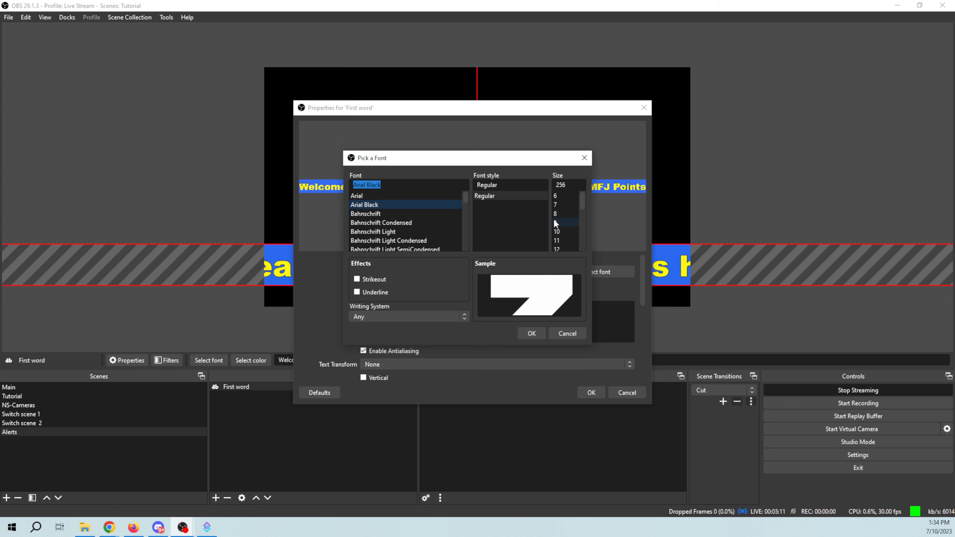
pyautogui.click(559, 243)
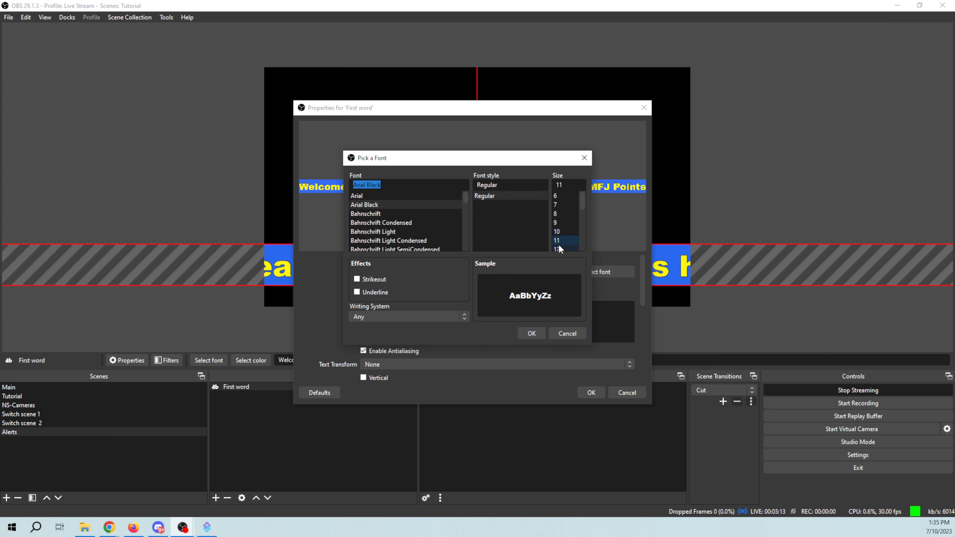
pyautogui.scroll(-4, 559, 246)
pyautogui.click(562, 241)
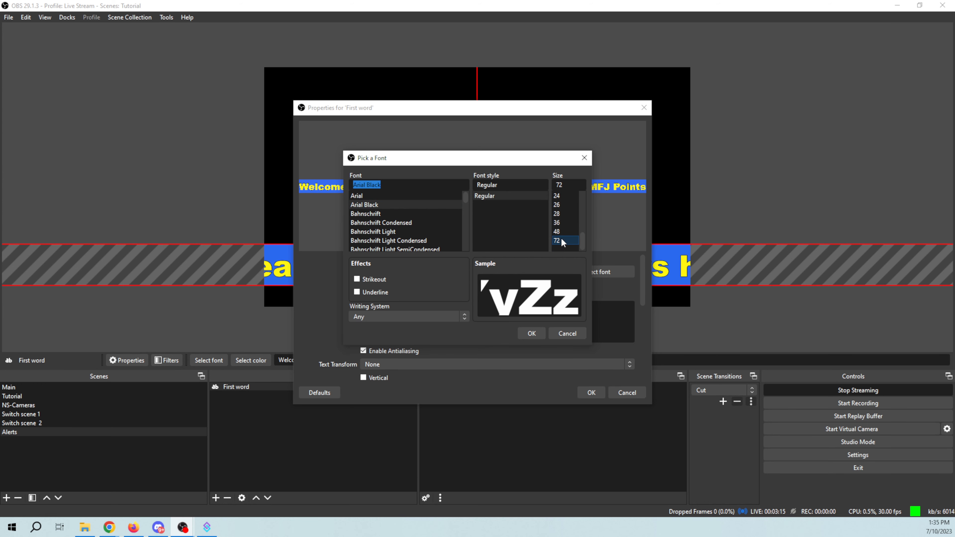
pyautogui.click(531, 333)
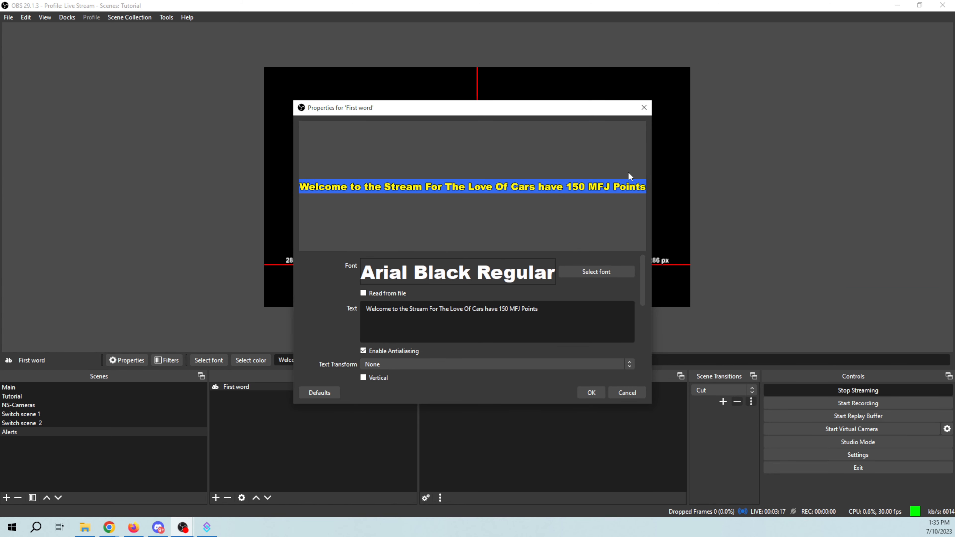
# Check the resized text on the canvas, then hide the First word source and return to the Main scene.
pyautogui.moveTo(495, 111); pyautogui.dragTo(433, 308)
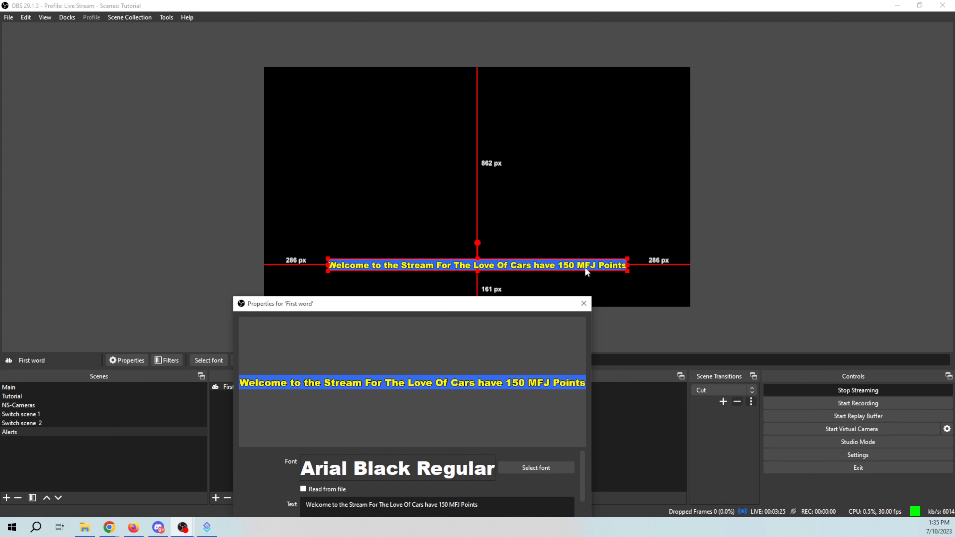
pyautogui.moveTo(475, 308); pyautogui.dragTo(632, 116)
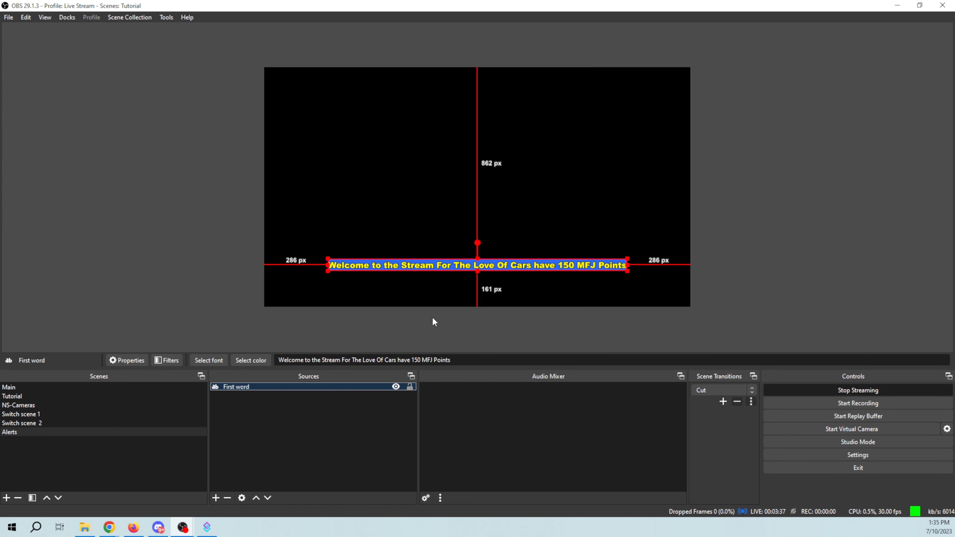
pyautogui.click(395, 387)
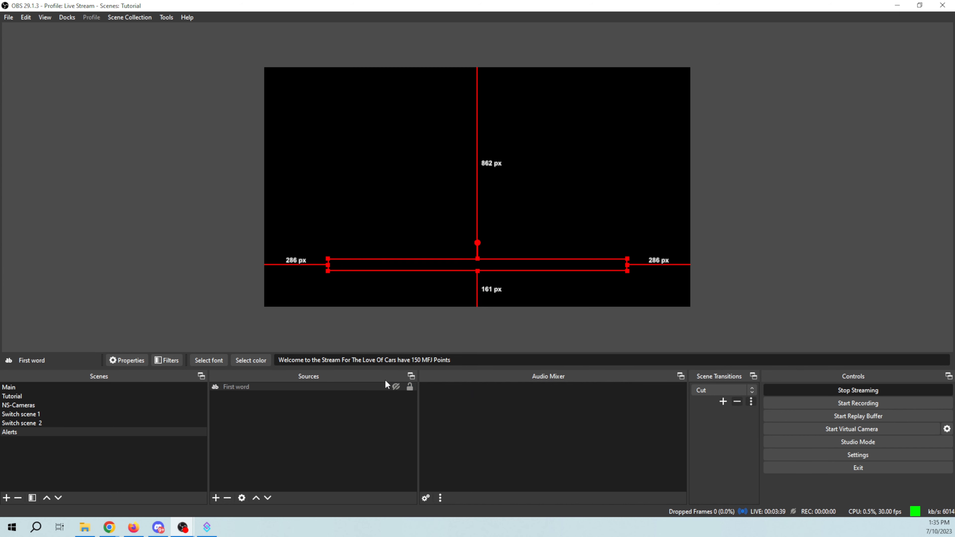
pyautogui.click(42, 389)
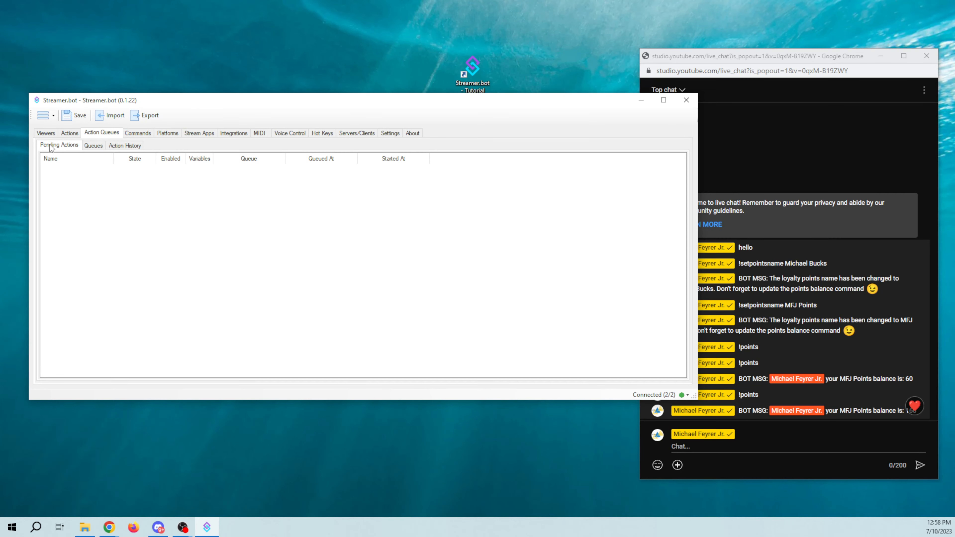
# Review the Sample Redeem action's sub-actions and the YouTube Points System chat commands in Streamer.bot.
pyautogui.click(70, 133)
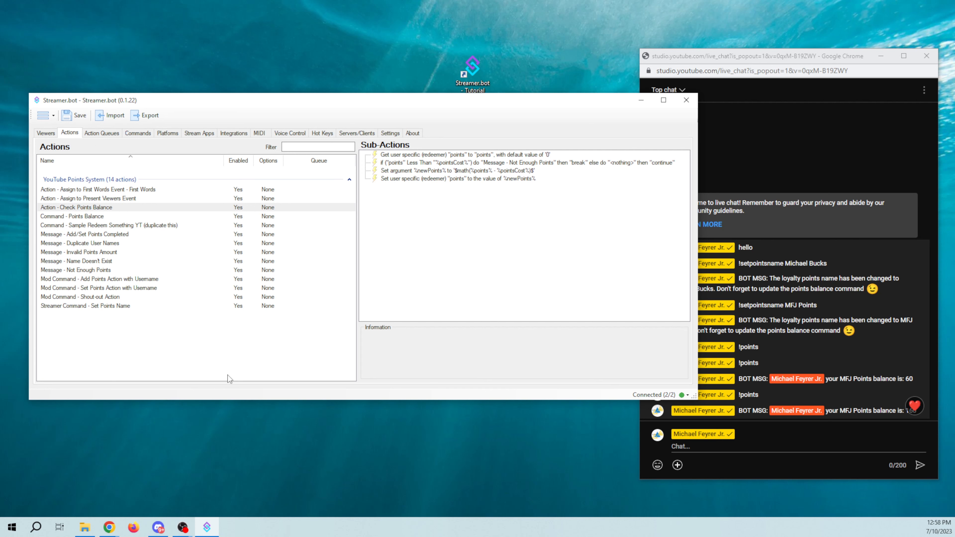
pyautogui.click(110, 226)
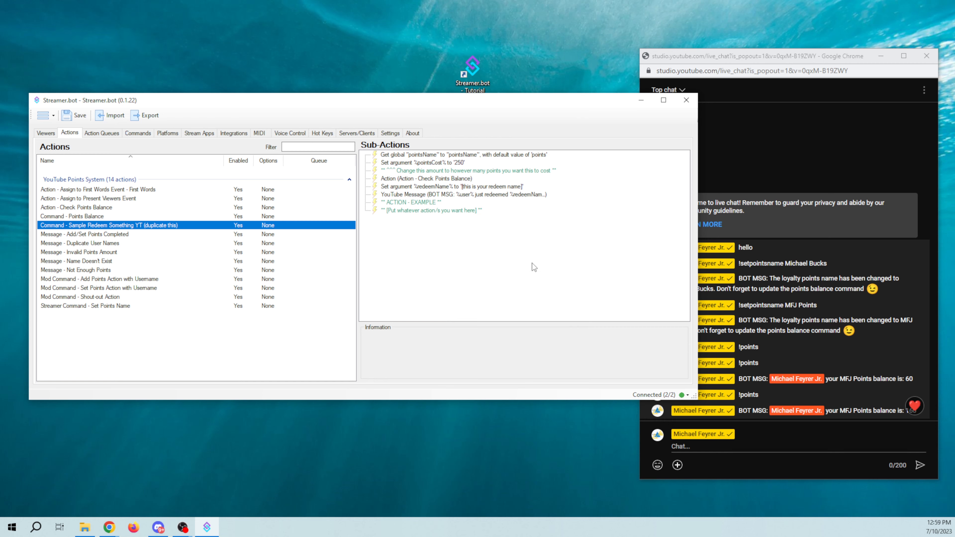
pyautogui.click(136, 134)
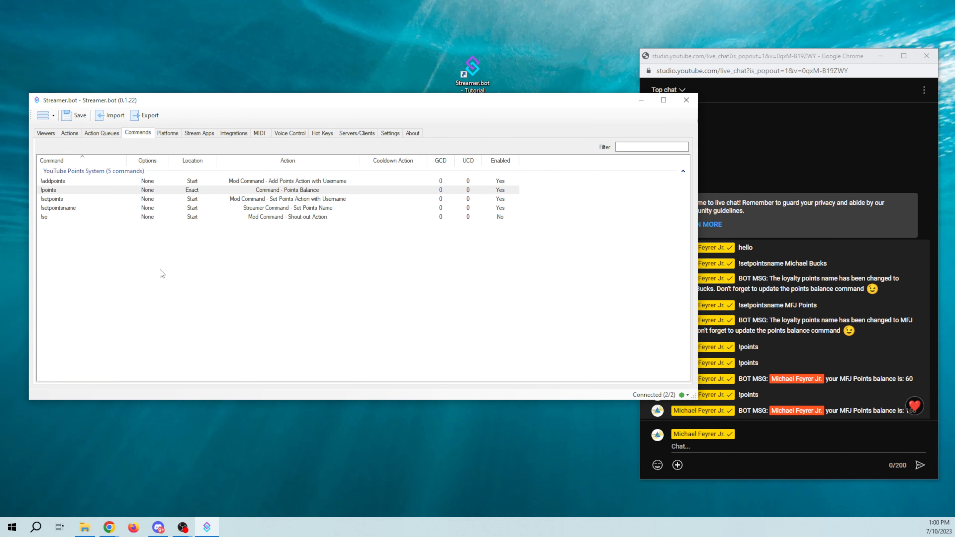
pyautogui.click(69, 133)
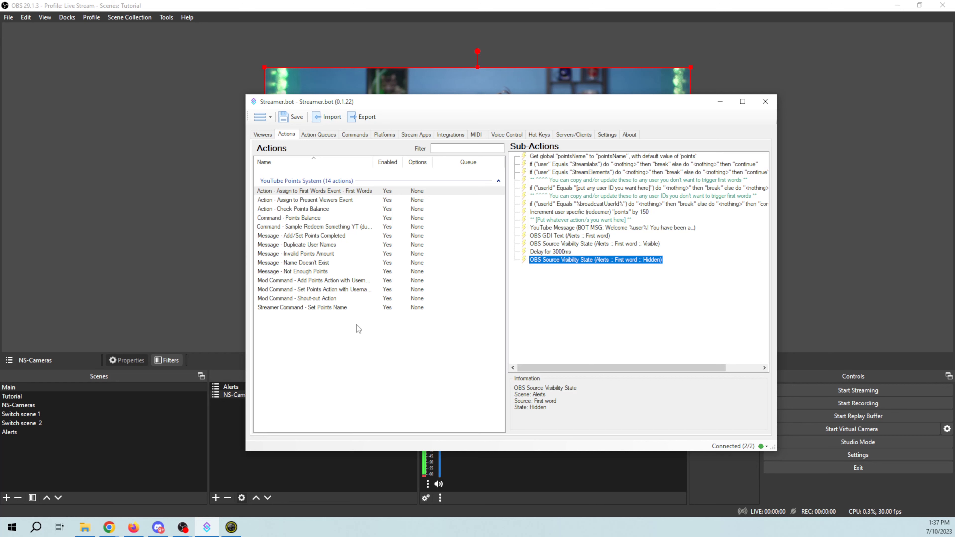
# Duplicate the "Command - Sample Redeem Something YT" action and rename the copy "Command - Nose".
pyautogui.click(304, 227)
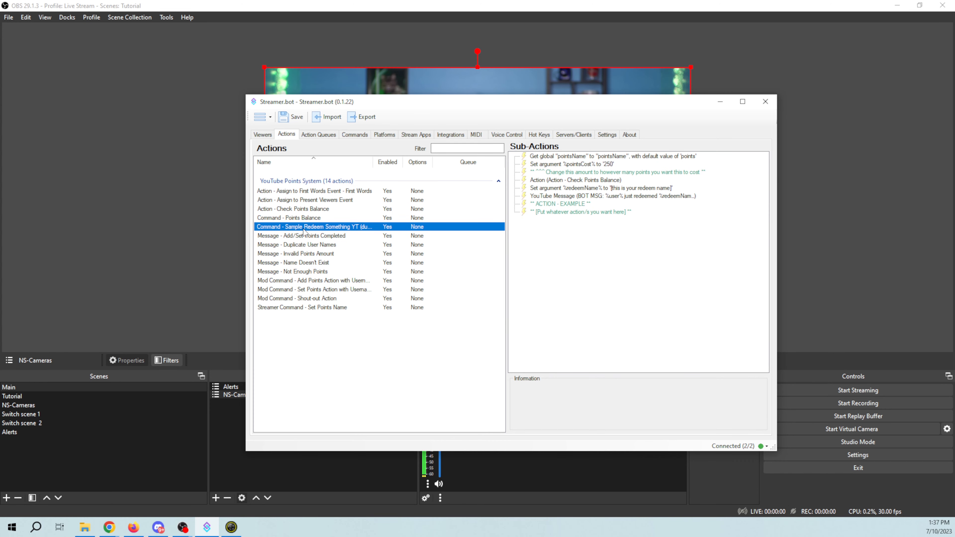
pyautogui.rightClick(305, 231)
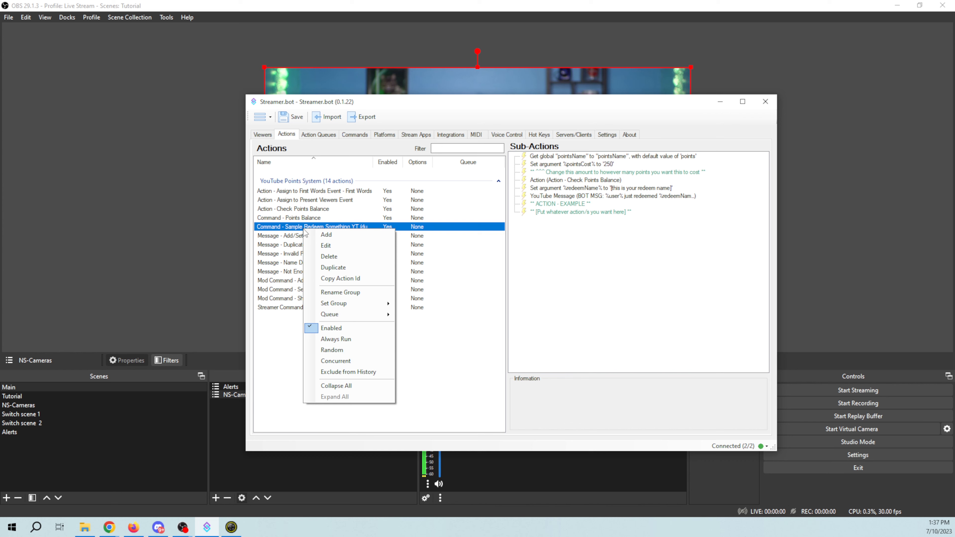
pyautogui.click(330, 267)
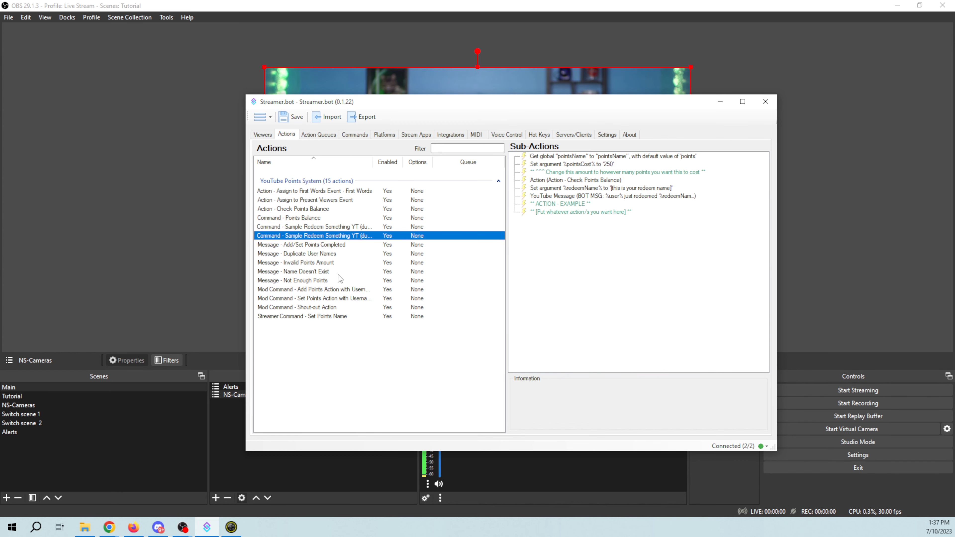
pyautogui.doubleClick(341, 236)
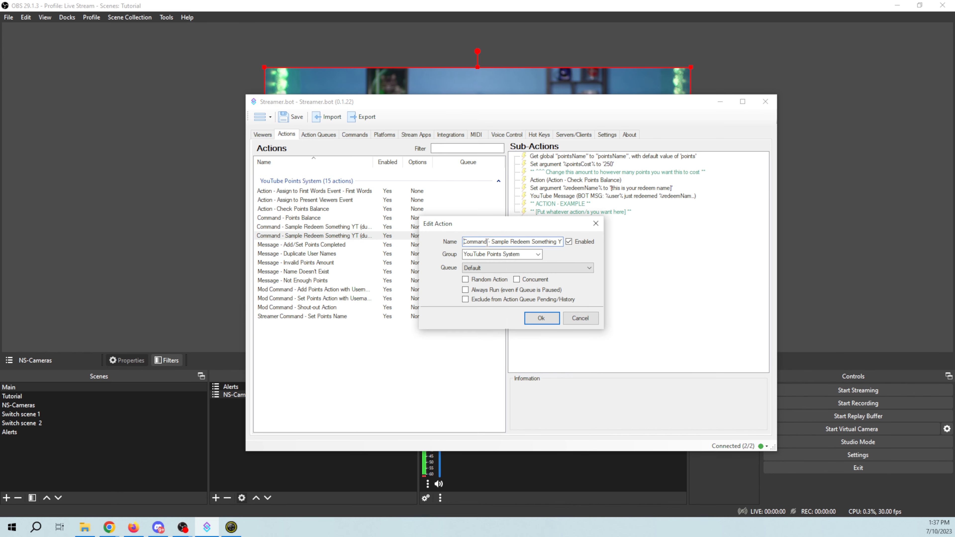
pyautogui.moveTo(491, 242); pyautogui.dragTo(725, 243)
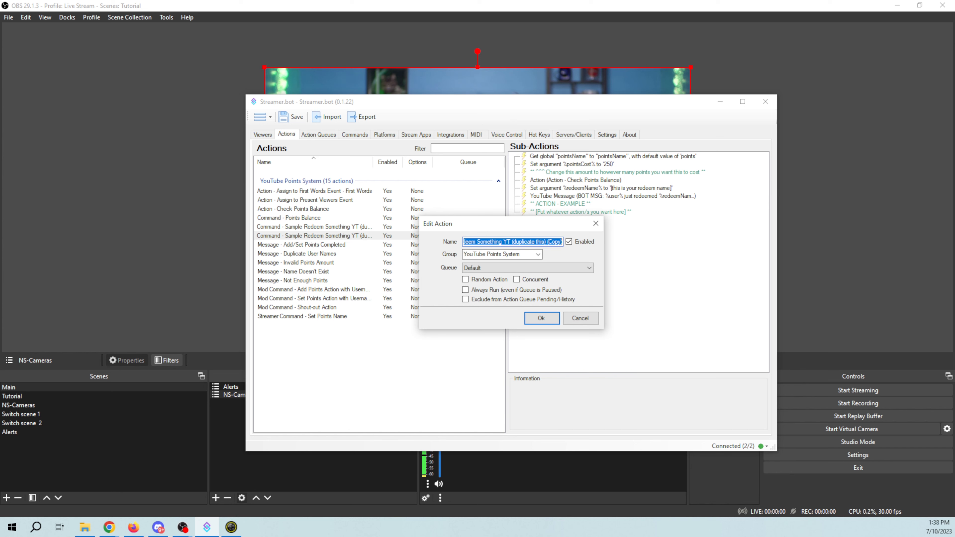
pyautogui.write('Nose')
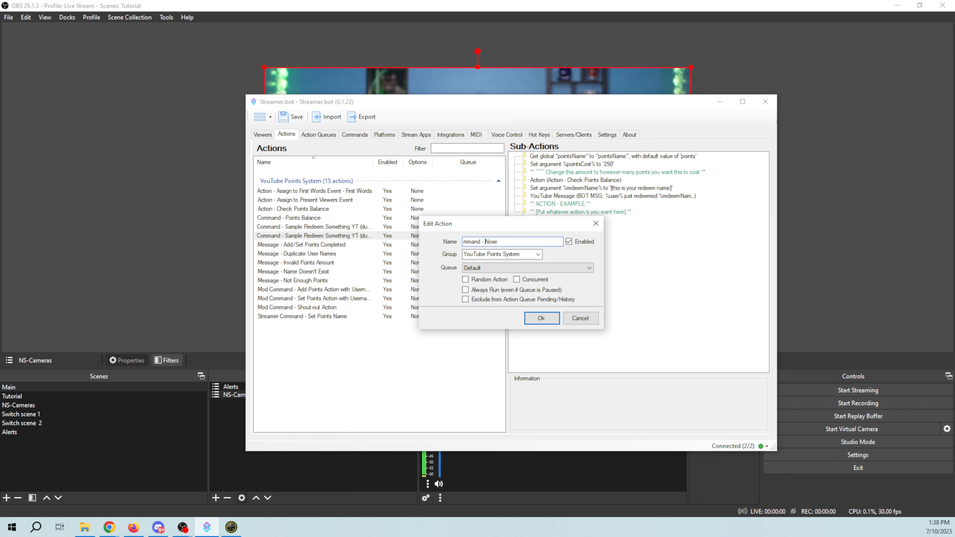
pyautogui.click(541, 318)
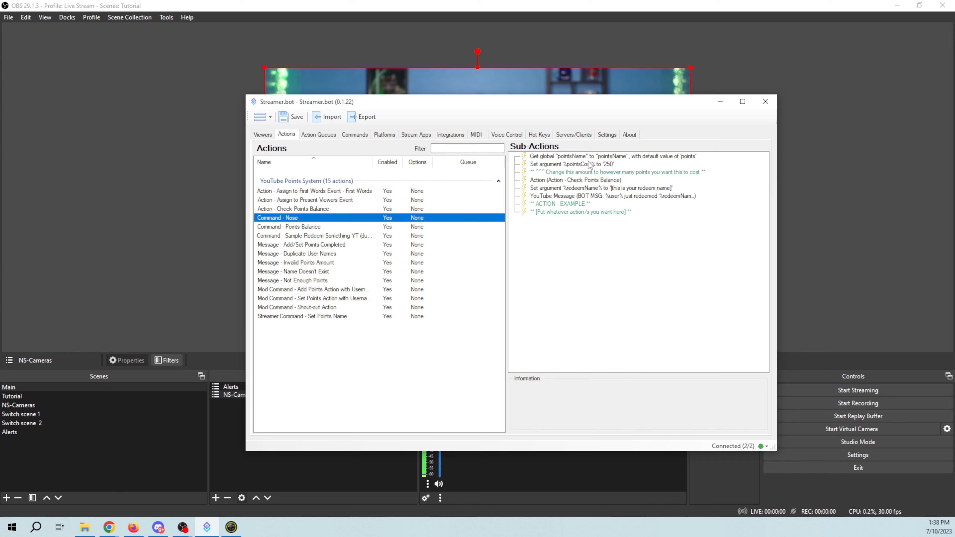
# Set the pointsCost argument of the Command - Nose action to 60.
pyautogui.doubleClick(607, 164)
pyautogui.press('Tab')
pyautogui.write('60')
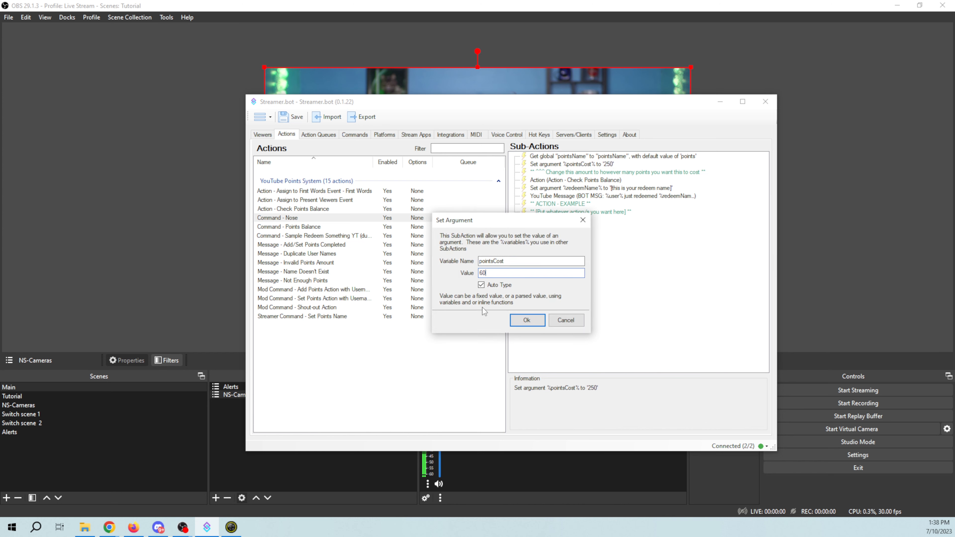
pyautogui.click(519, 319)
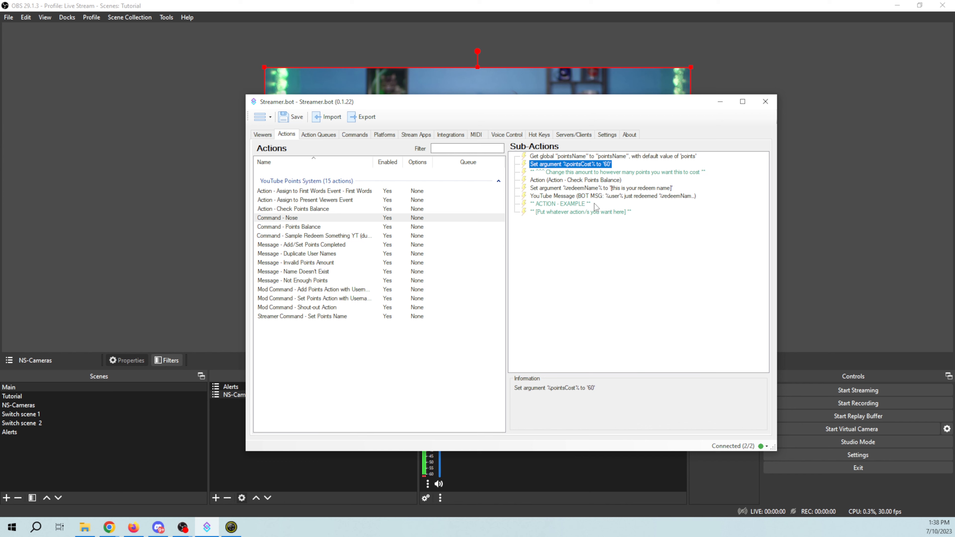
# Start adding a Keyboard Press sub-action to Command - Nose and move its dialog clear of the sub-actions list.
pyautogui.rightClick(583, 266)
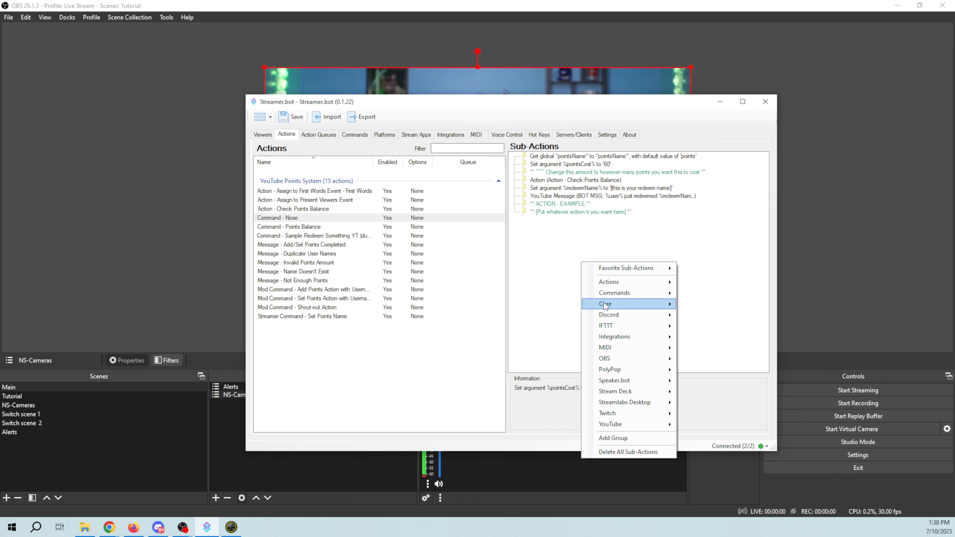
pyautogui.moveTo(605, 305)
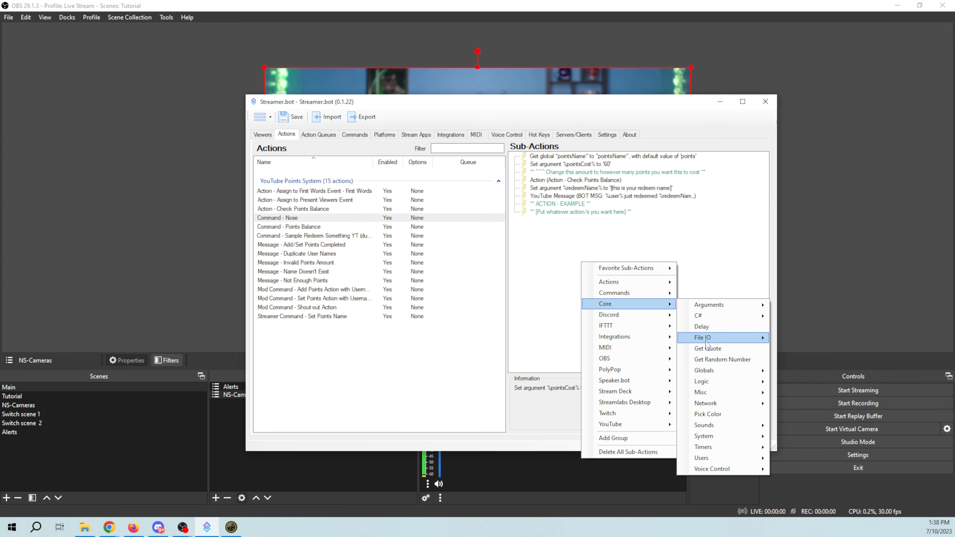
pyautogui.moveTo(712, 340)
pyautogui.moveTo(718, 437)
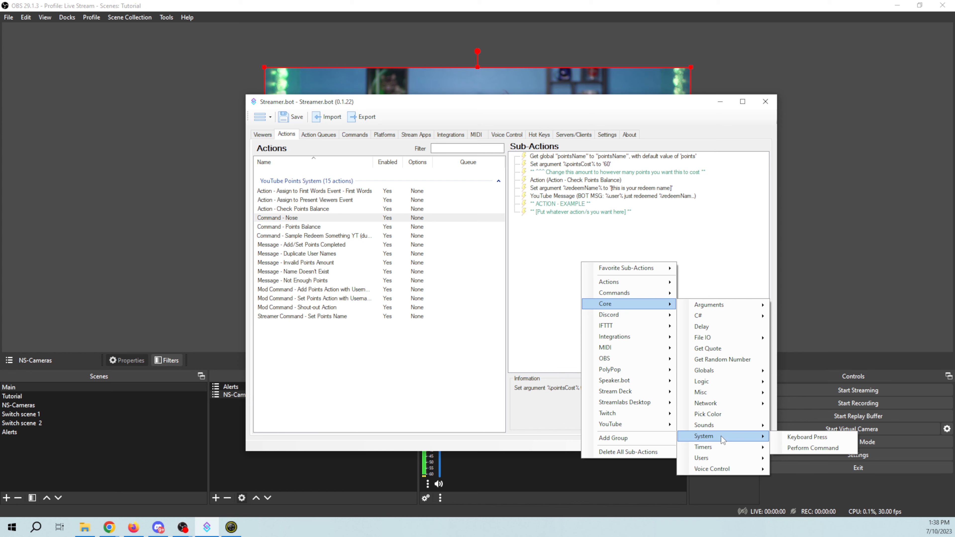
pyautogui.click(792, 438)
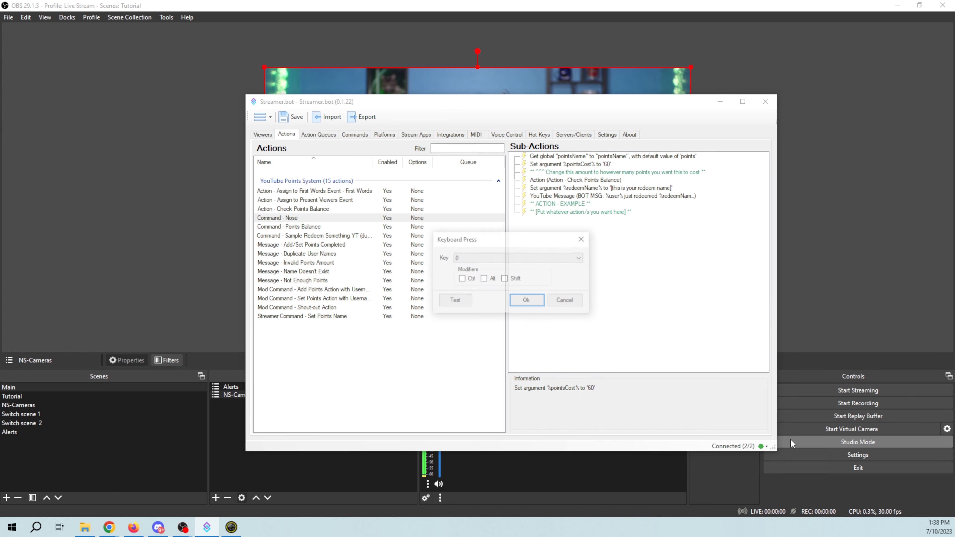
pyautogui.moveTo(500, 242); pyautogui.dragTo(189, 257)
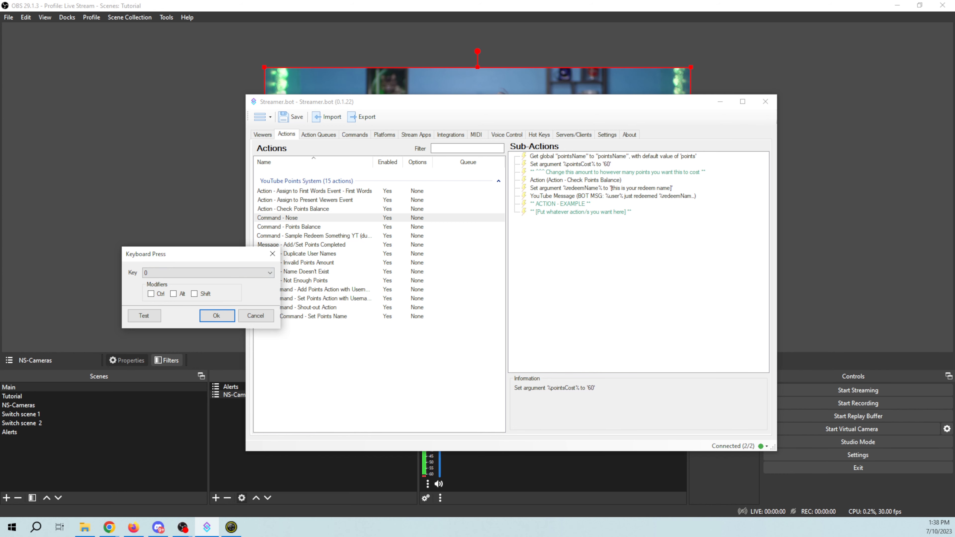
# Switch to Snap Camera and look up the hotkey assigned to the Long Nose lens among the favorites.
pyautogui.click(231, 528)
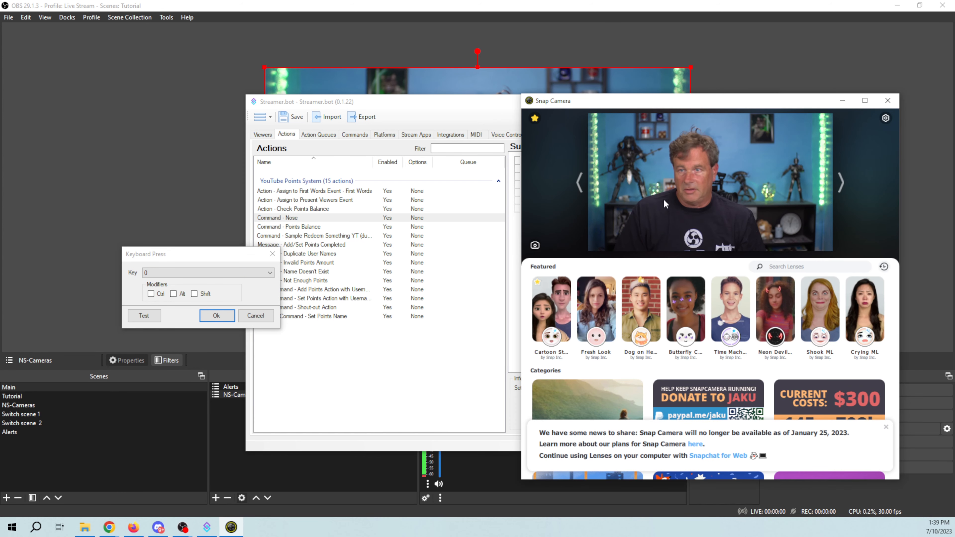
pyautogui.click(535, 118)
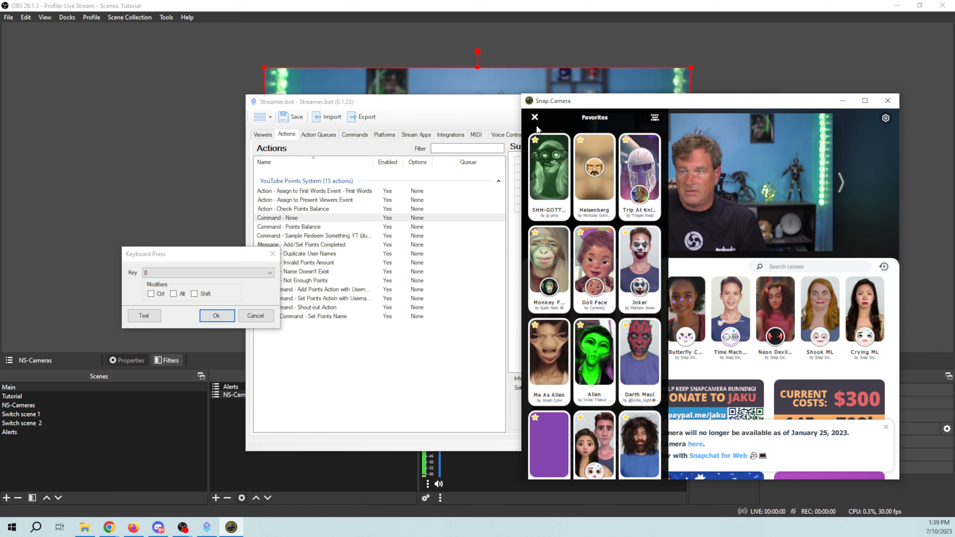
pyautogui.scroll(-5, 598, 263)
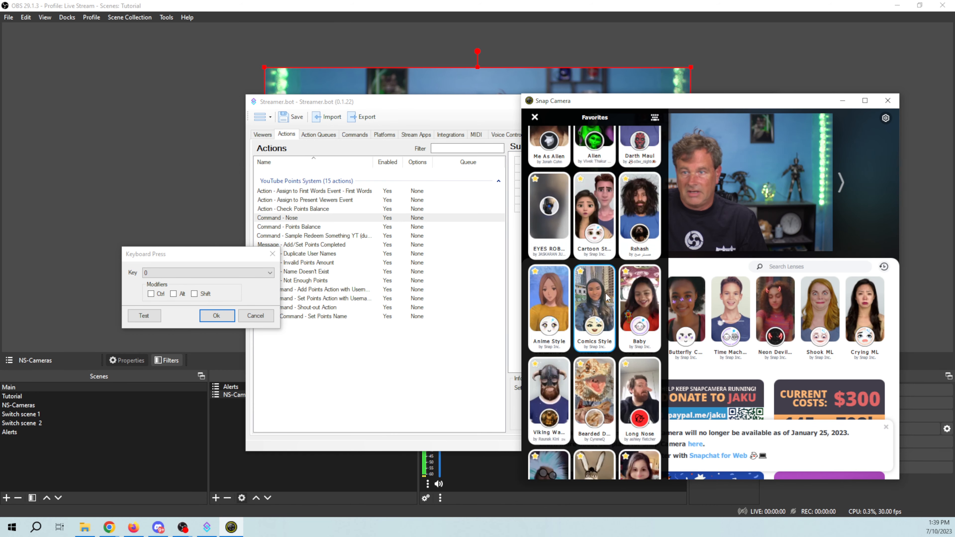
pyautogui.scroll(-5, 606, 299)
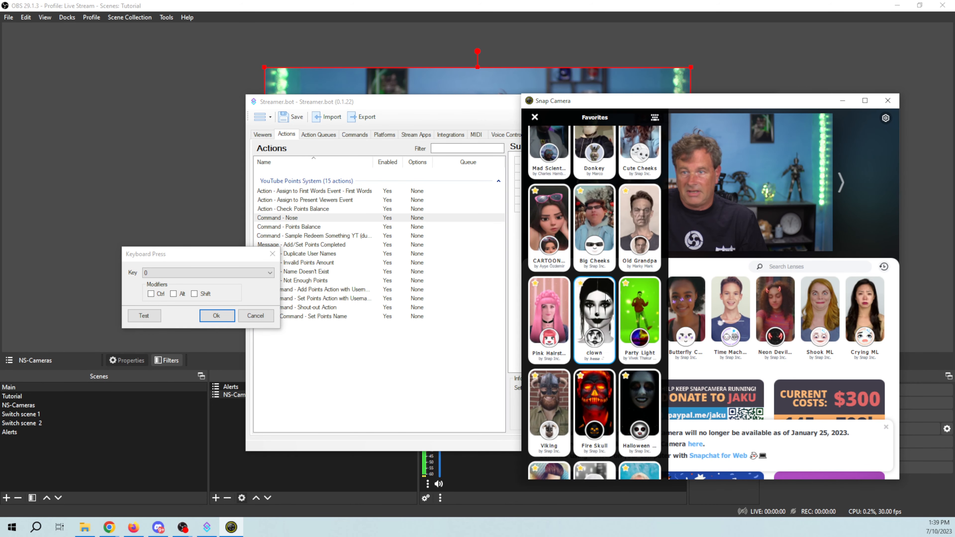
pyautogui.click(655, 118)
pyautogui.scroll(-10, 610, 336)
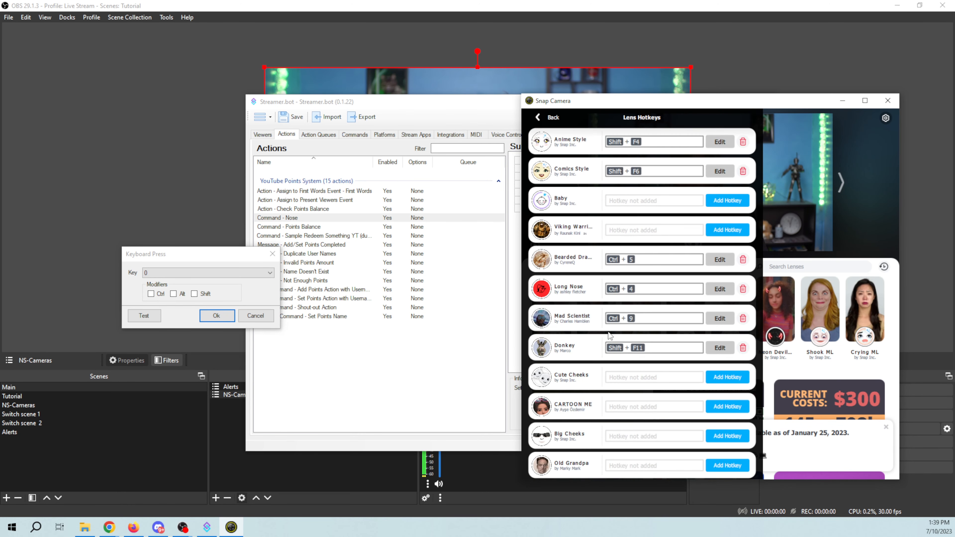
pyautogui.scroll(-5, 599, 343)
pyautogui.scroll(-10, 586, 343)
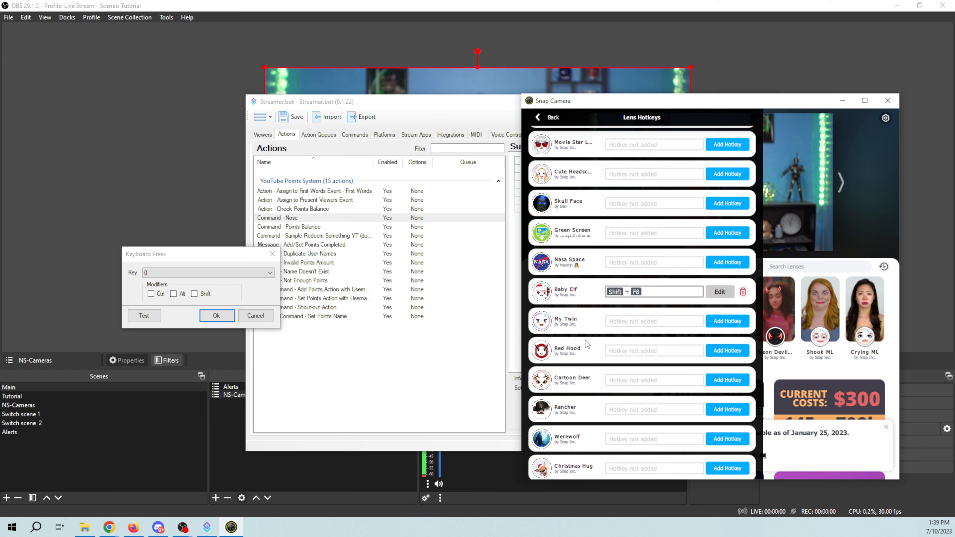
pyautogui.scroll(3, 586, 343)
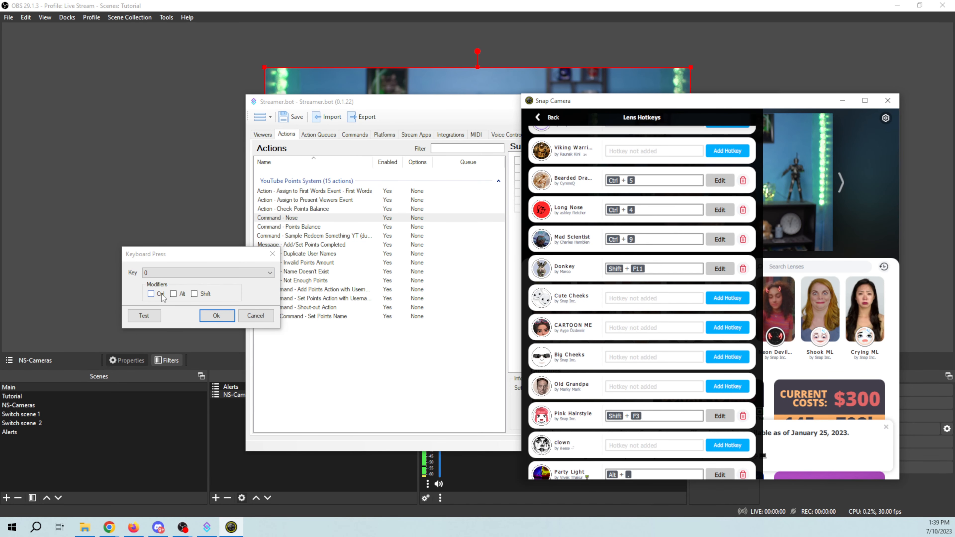
# Set the Keyboard Press sub-action to Ctrl+4 and add it to Command - Nose.
pyautogui.click(151, 294)
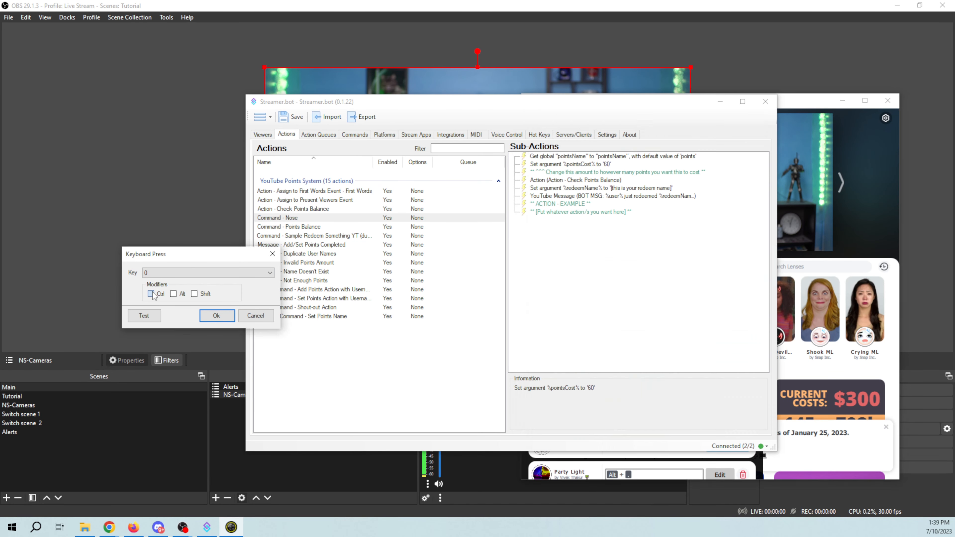
pyautogui.click(268, 272)
pyautogui.click(208, 309)
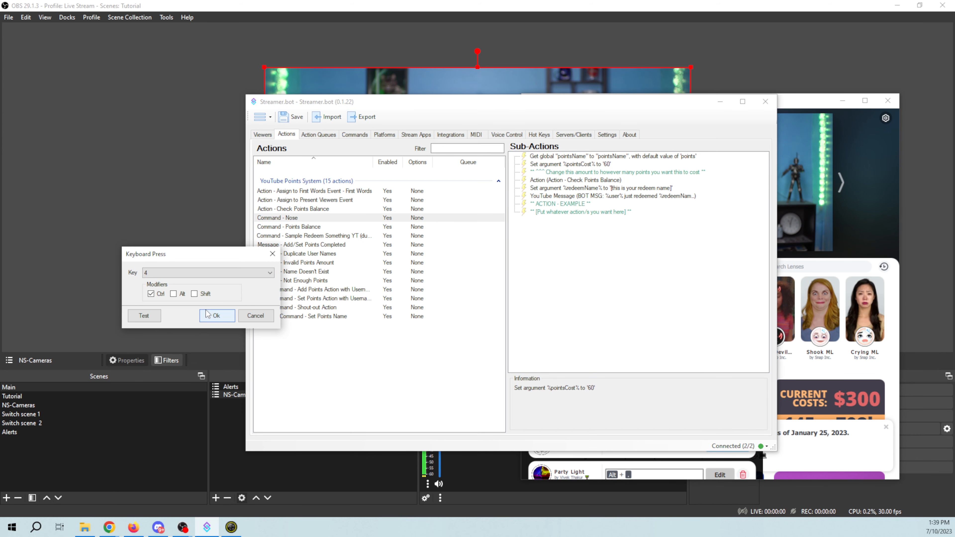
pyautogui.click(218, 316)
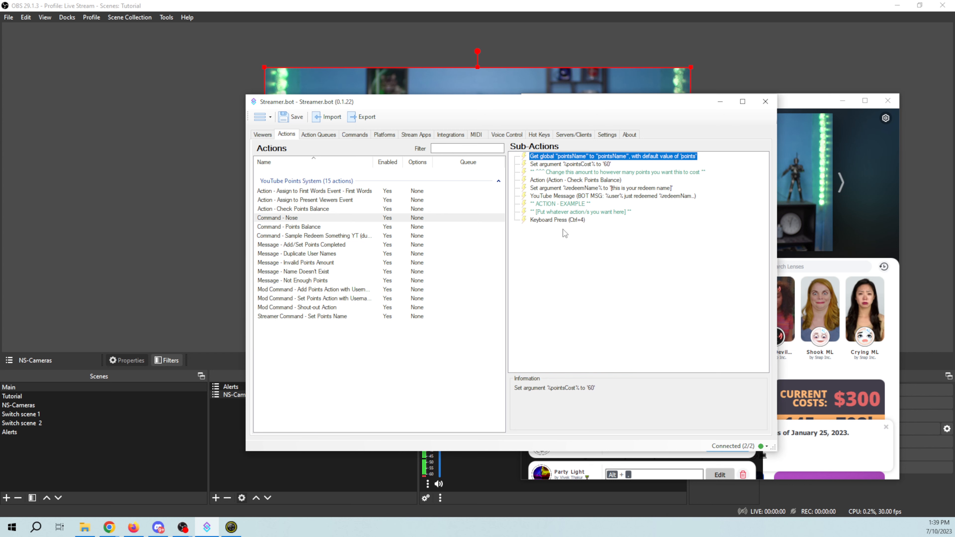
# Add a delay of 20000 milliseconds after the keyboard press in Command - Nose.
pyautogui.rightClick(562, 245)
pyautogui.moveTo(589, 287)
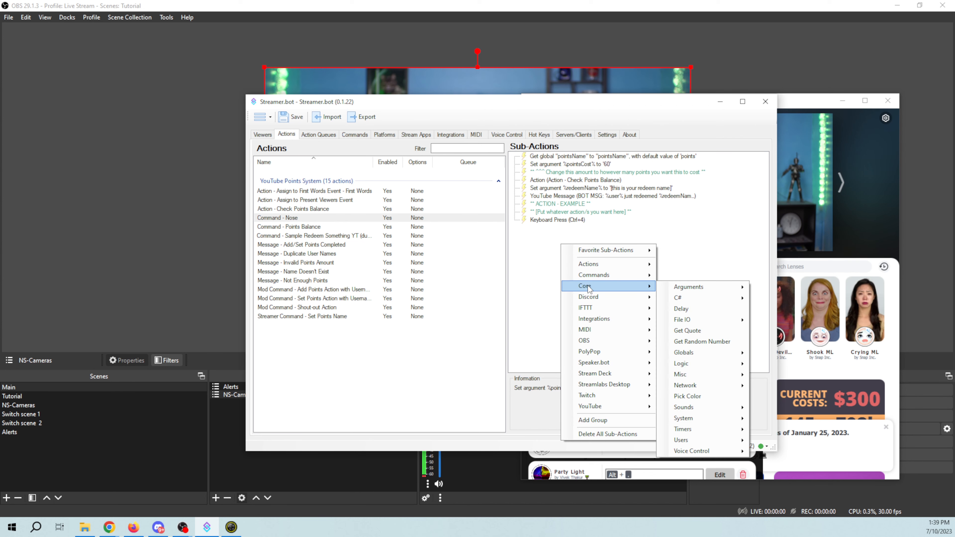
pyautogui.click(681, 308)
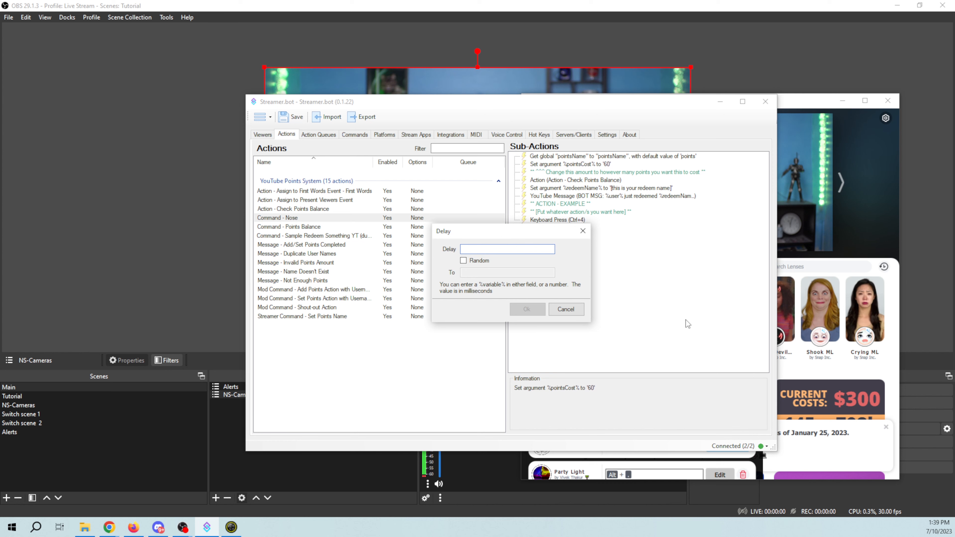
pyautogui.write('20000')
pyautogui.click(527, 309)
# Duplicate the Ctrl+4 Keyboard Press sub-action after the delay, and leave the Lens Hotkeys list in Snap Camera.
pyautogui.rightClick(564, 294)
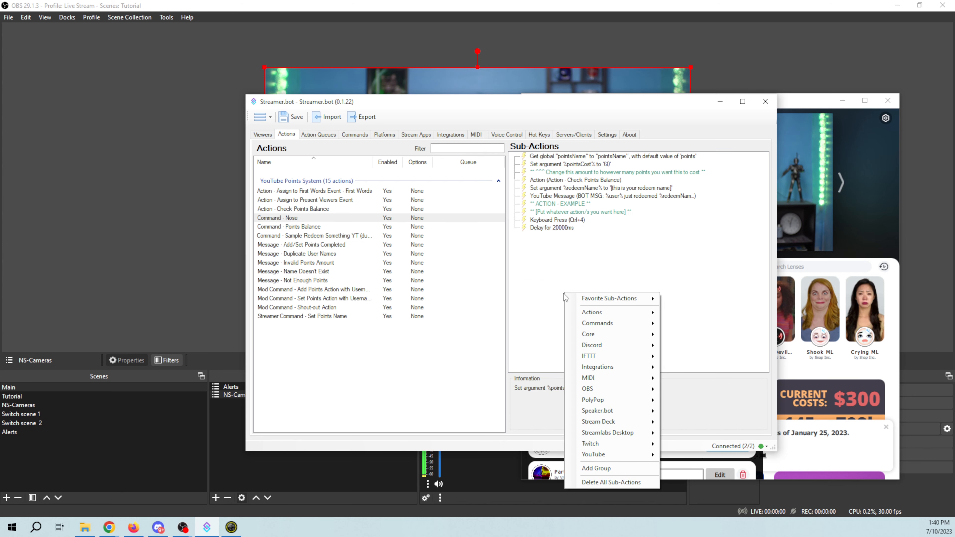
pyautogui.click(547, 221)
pyautogui.rightClick(548, 221)
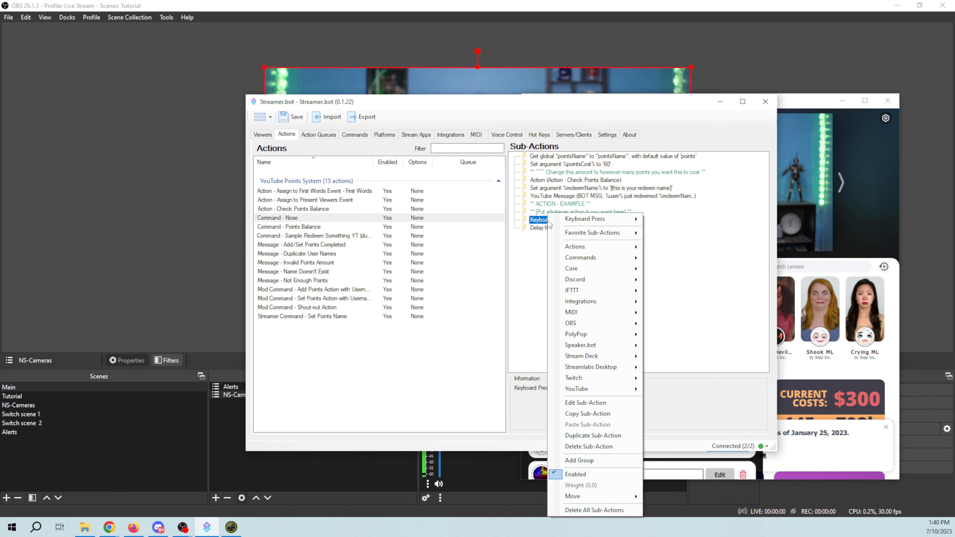
pyautogui.click(593, 435)
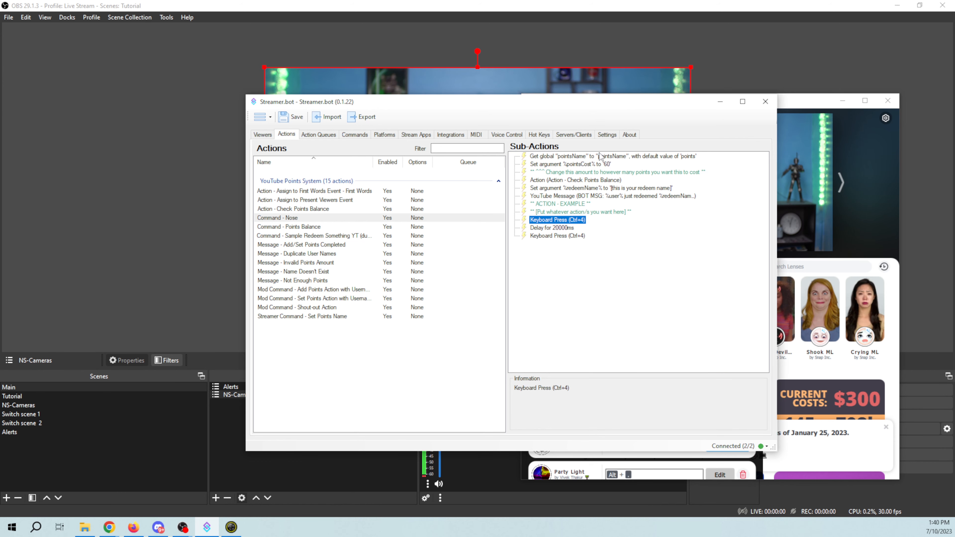
pyautogui.moveTo(550, 109); pyautogui.dragTo(954, 162)
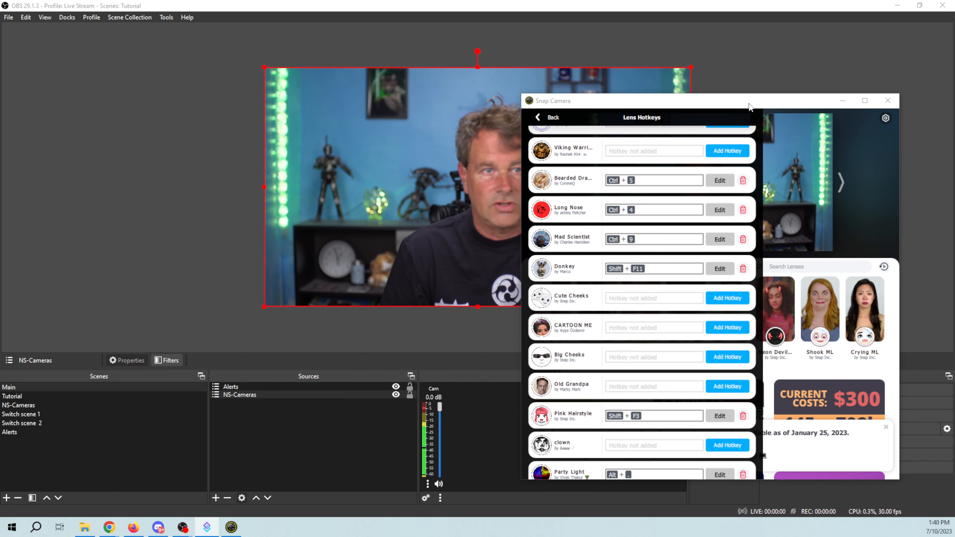
pyautogui.click(548, 117)
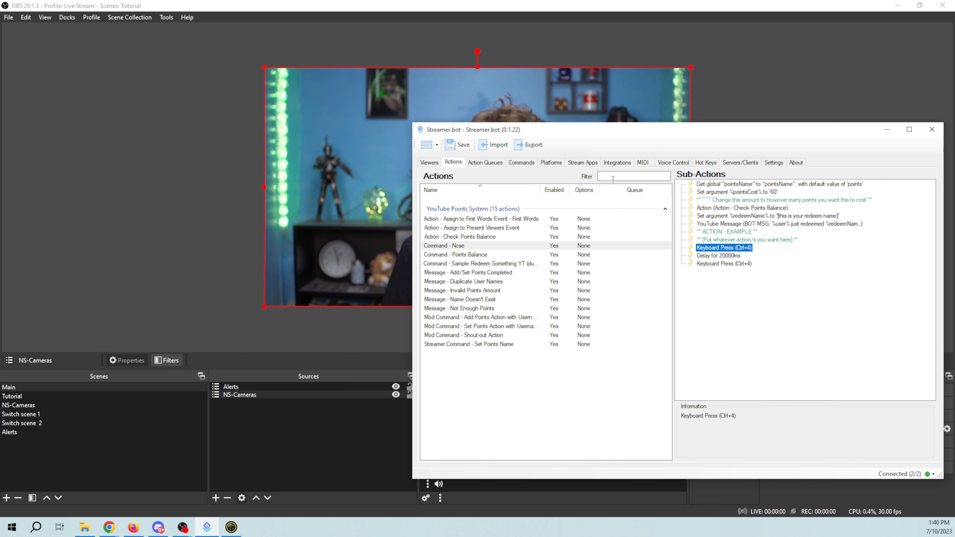
# Create a new chat command !nose in Streamer.bot and assign it to the YouTube Points System group.
pyautogui.click(521, 161)
pyautogui.rightClick(474, 289)
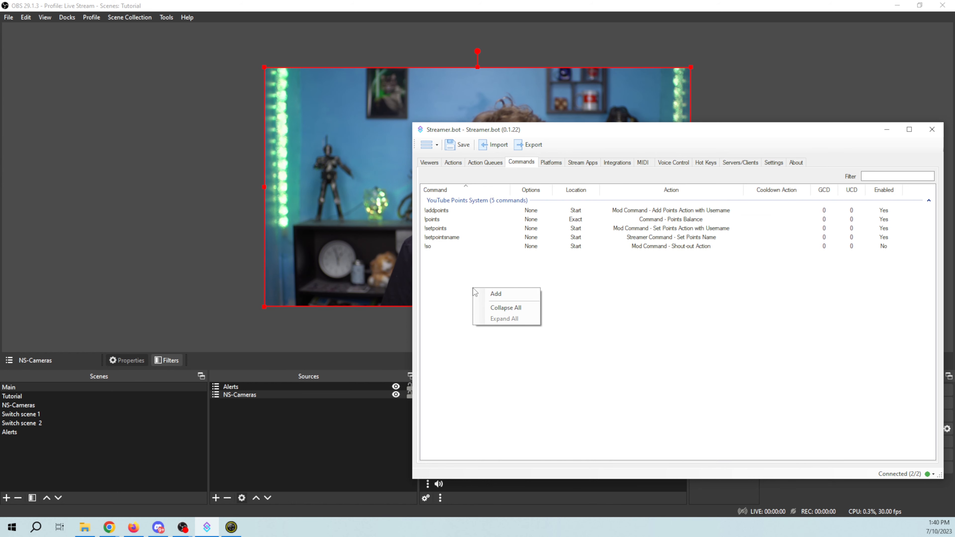
pyautogui.click(501, 294)
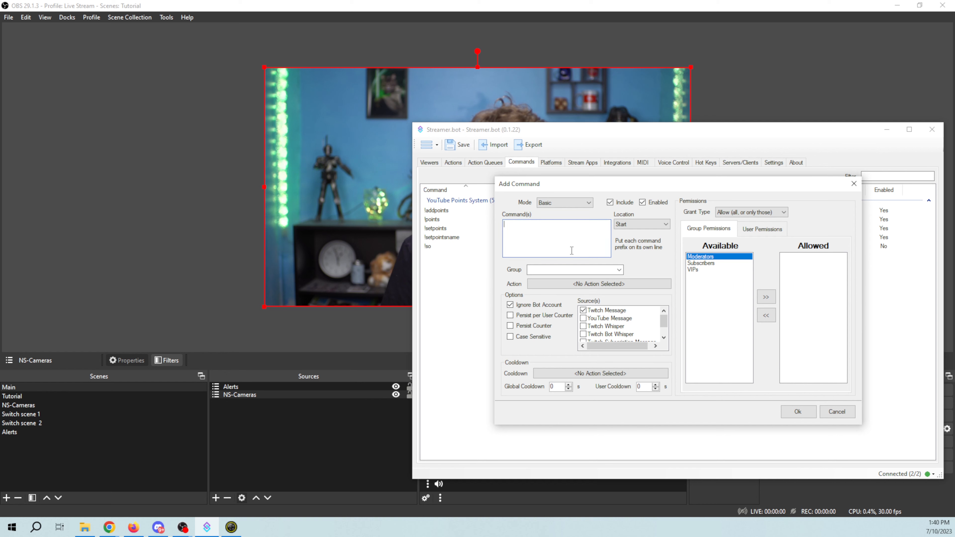
pyautogui.write('!')
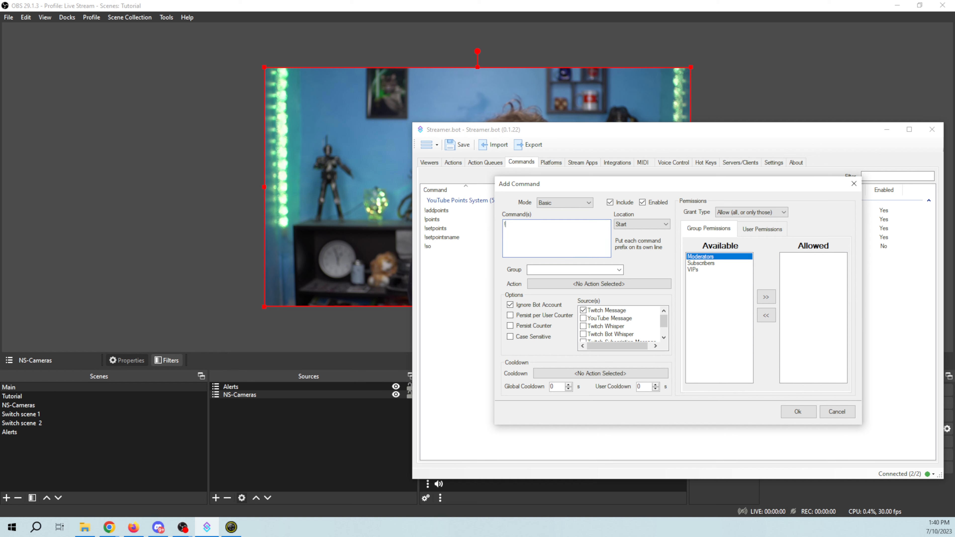
pyautogui.write('nose')
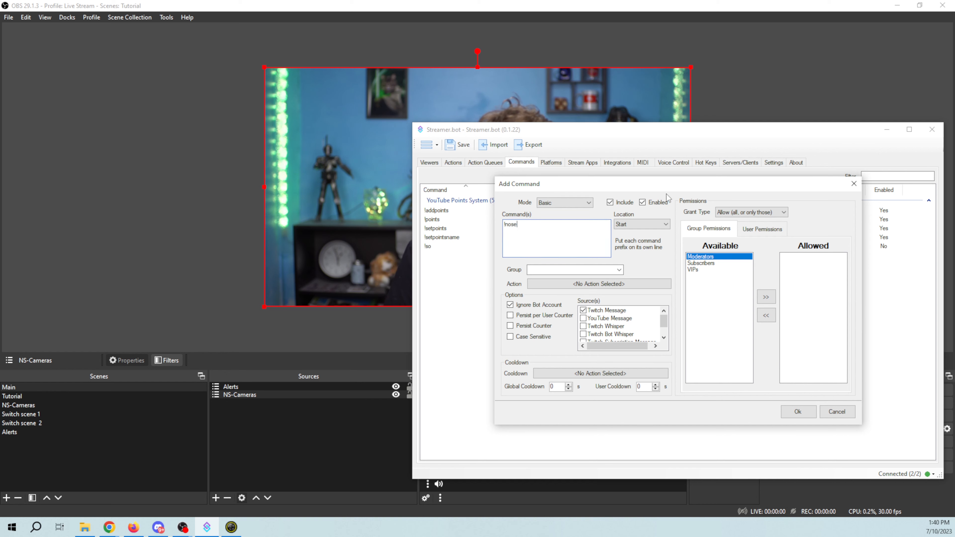
pyautogui.click(573, 270)
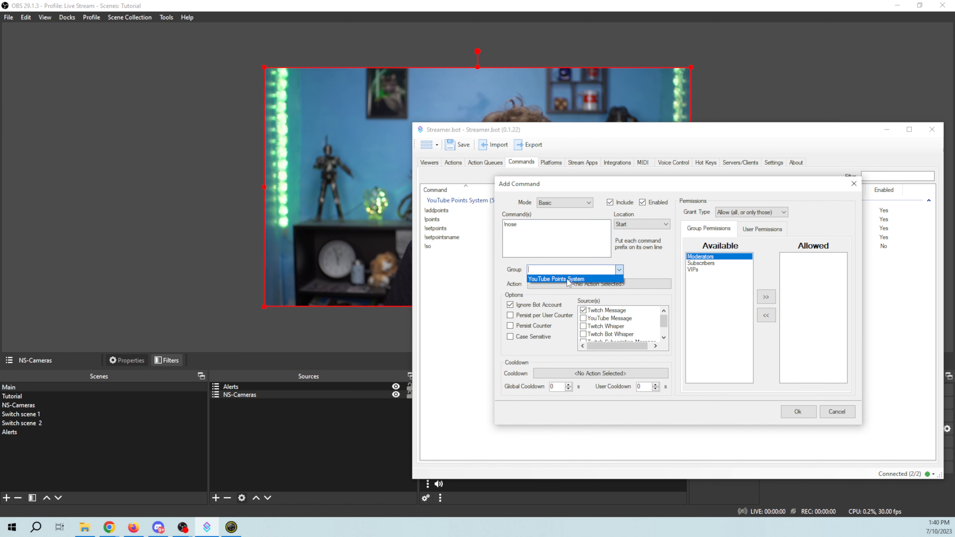
pyautogui.click(568, 280)
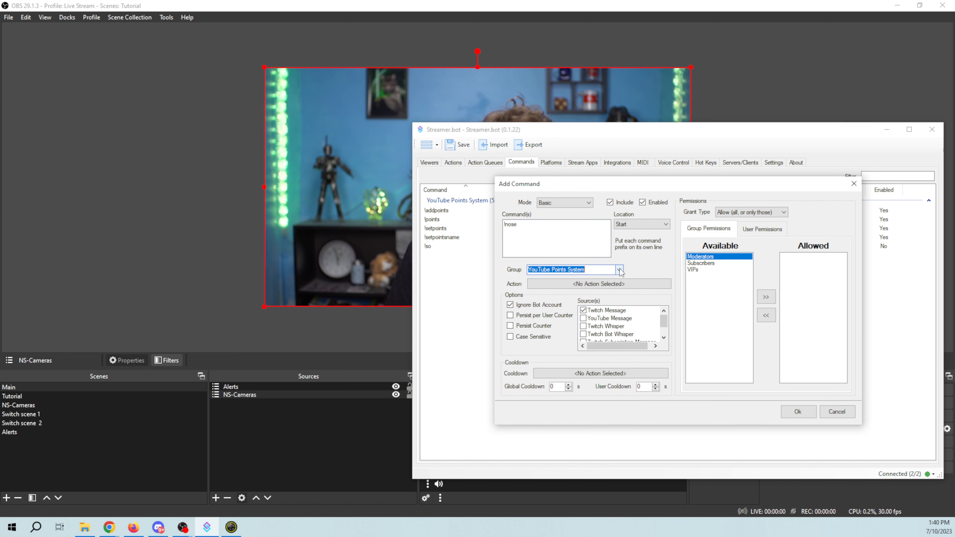
# Make YouTube Message the !nose command's only source, link it to the Command - Nose action, and save it.
pyautogui.click(584, 310)
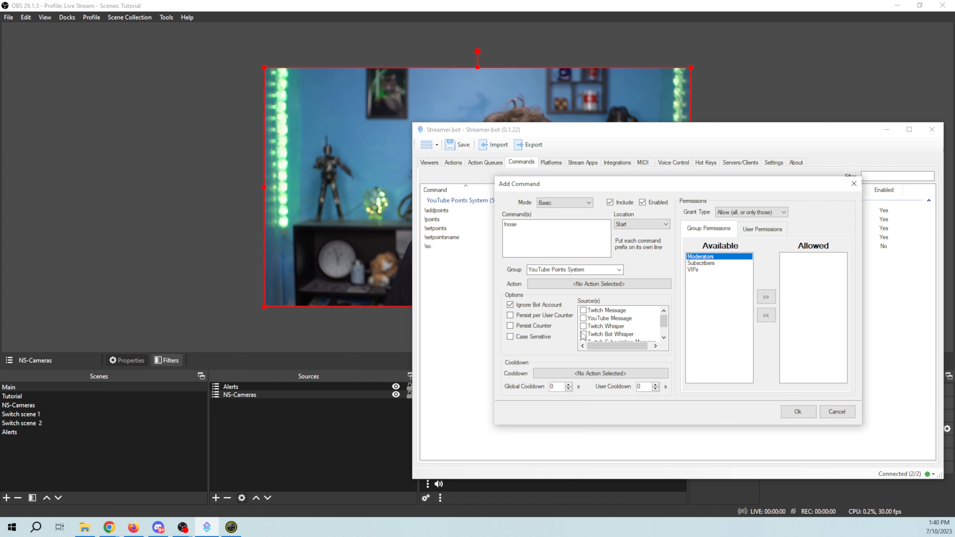
pyautogui.click(583, 319)
pyautogui.click(572, 288)
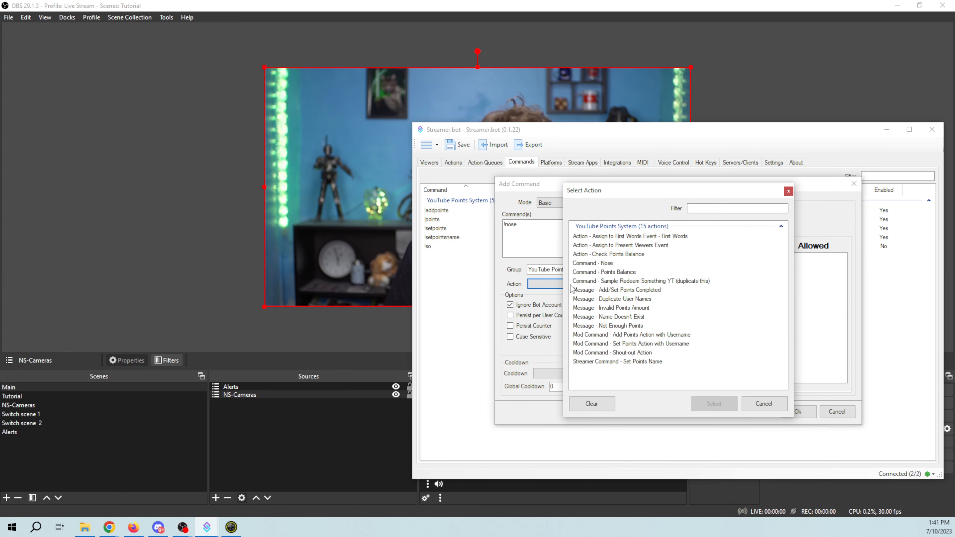
pyautogui.click(605, 263)
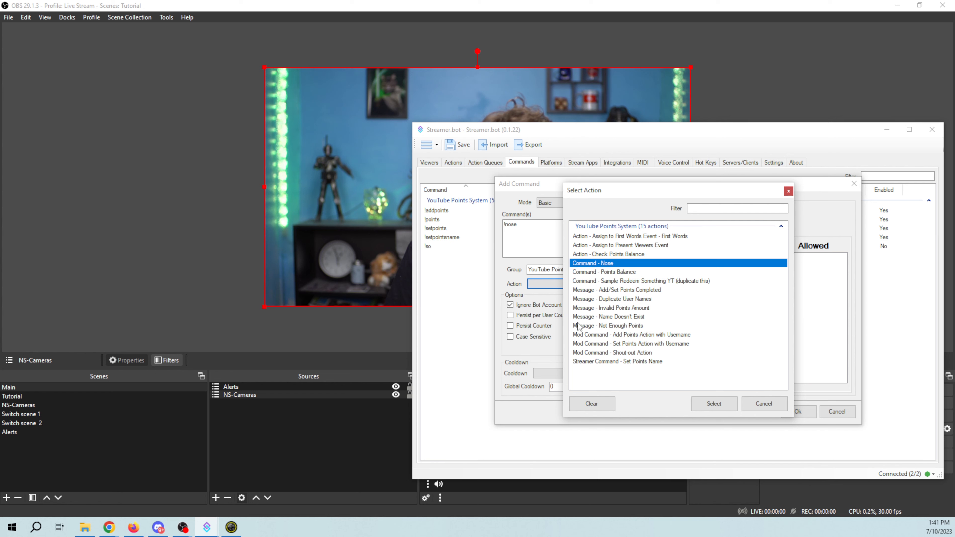
pyautogui.click(707, 404)
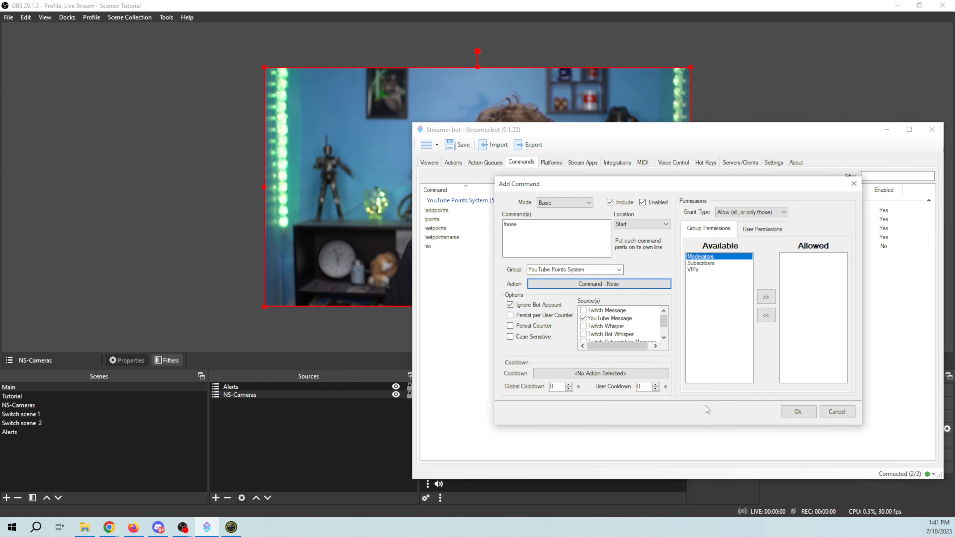
pyautogui.click(798, 412)
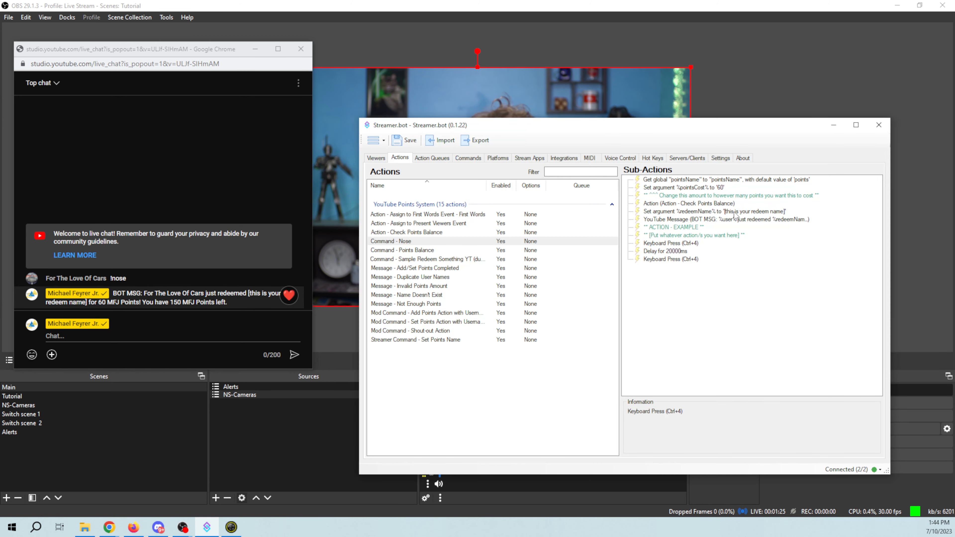
# Set the value of the redeemName argument in the Command - Nose action to Nose.
pyautogui.click(738, 213)
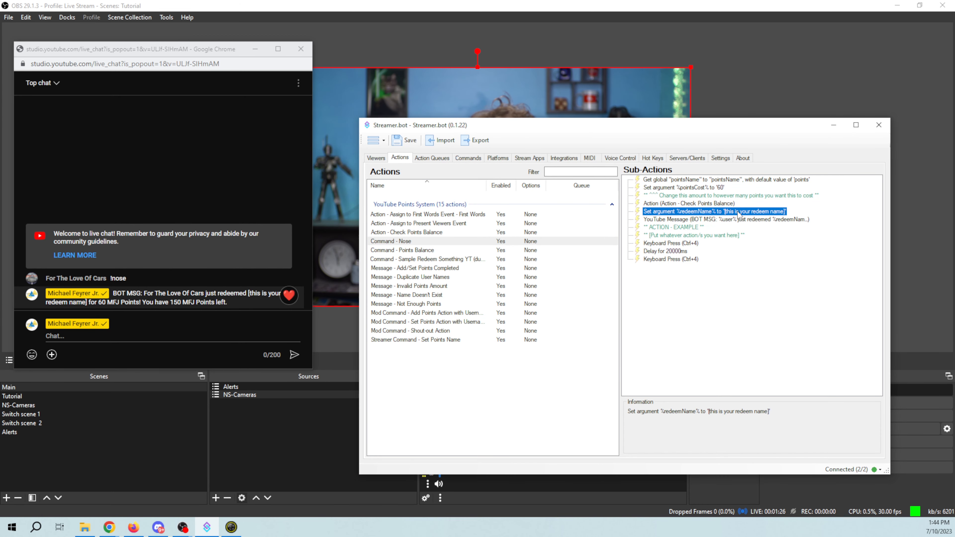
pyautogui.doubleClick(739, 213)
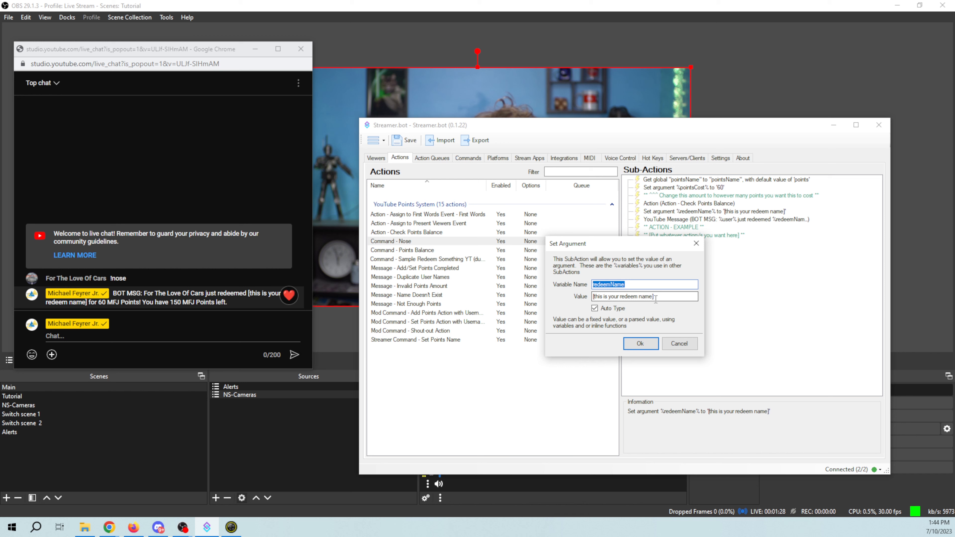
pyautogui.press('Tab')
pyautogui.write('N')
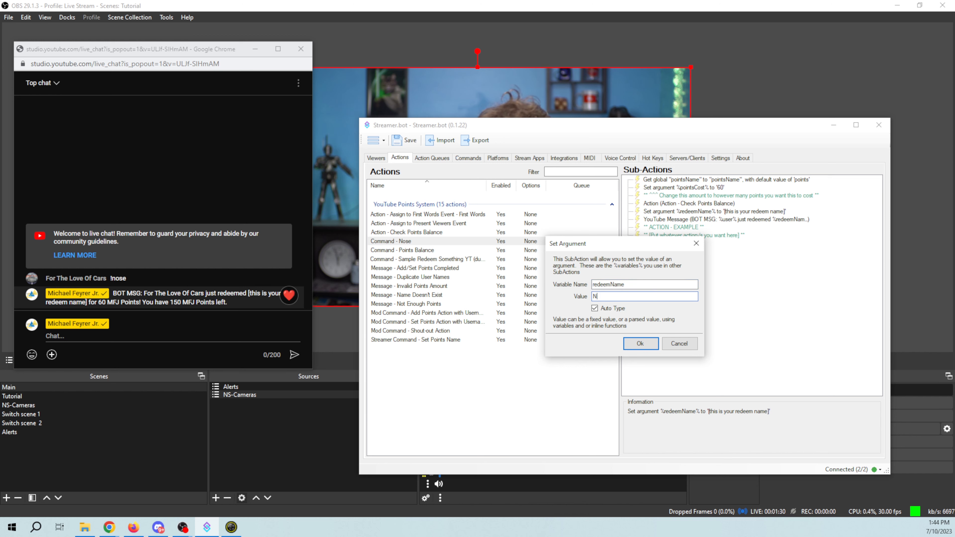
pyautogui.write('os')
pyautogui.write('e')
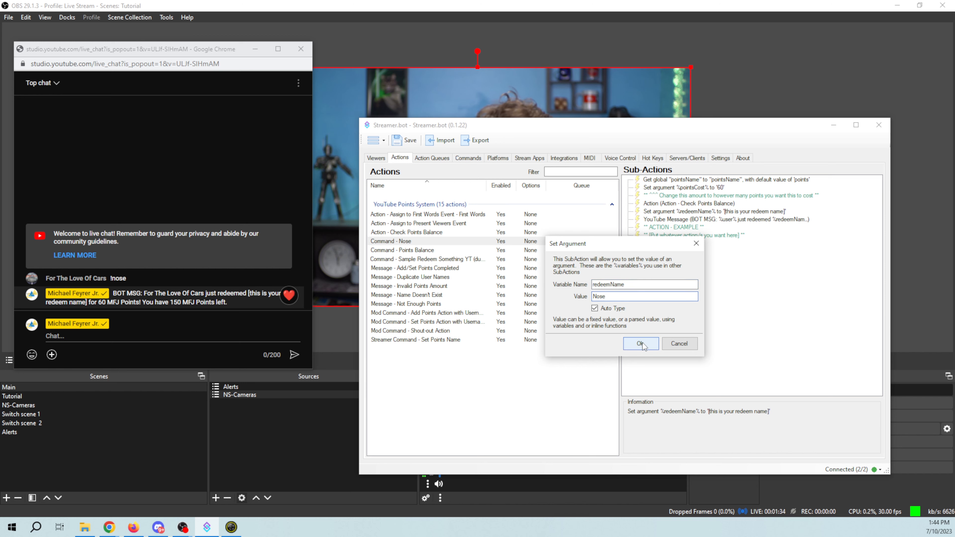
pyautogui.click(642, 345)
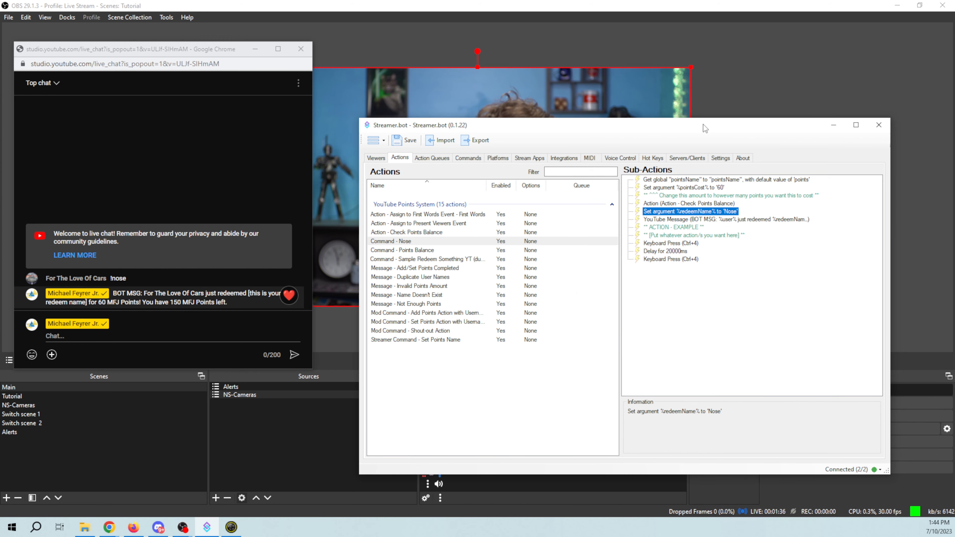
# Move the Streamer.bot window clear of the OBS preview and extend the live chat window downward.
pyautogui.moveTo(709, 129); pyautogui.dragTo(954, 116)
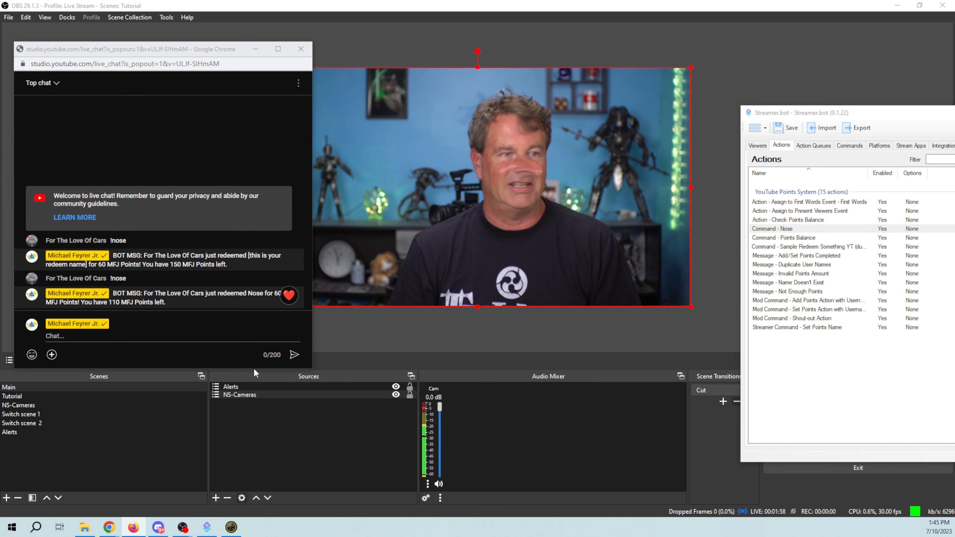
pyautogui.moveTo(253, 368); pyautogui.dragTo(252, 445)
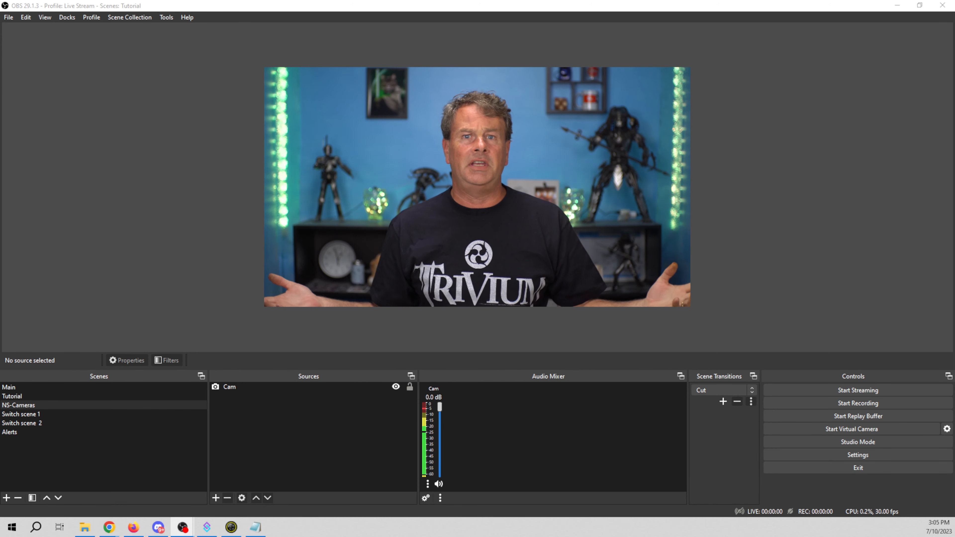
# Switch to the Redeems file in Notepad, move its window off the camera preview, and review the redeem commands and point costs.
pyautogui.click(256, 527)
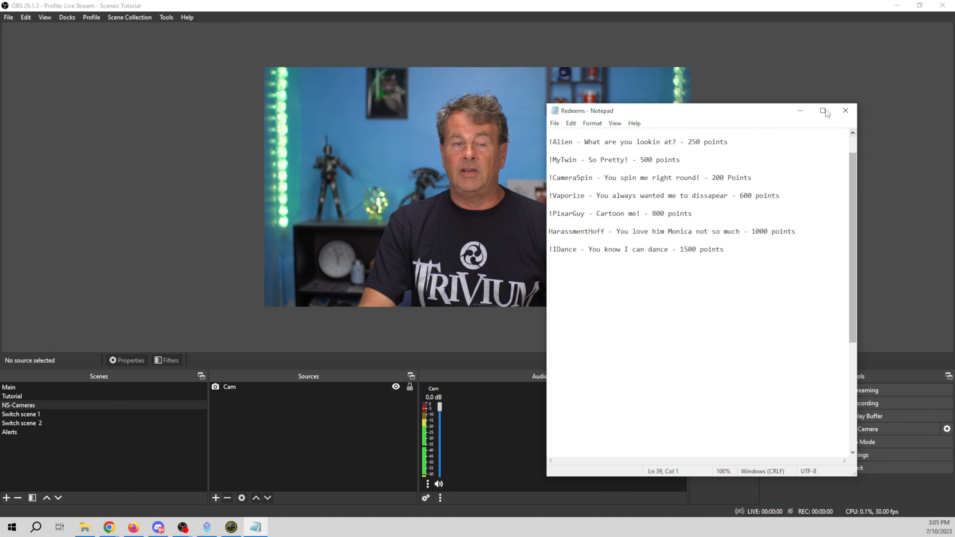
pyautogui.moveTo(738, 111); pyautogui.dragTo(833, 71)
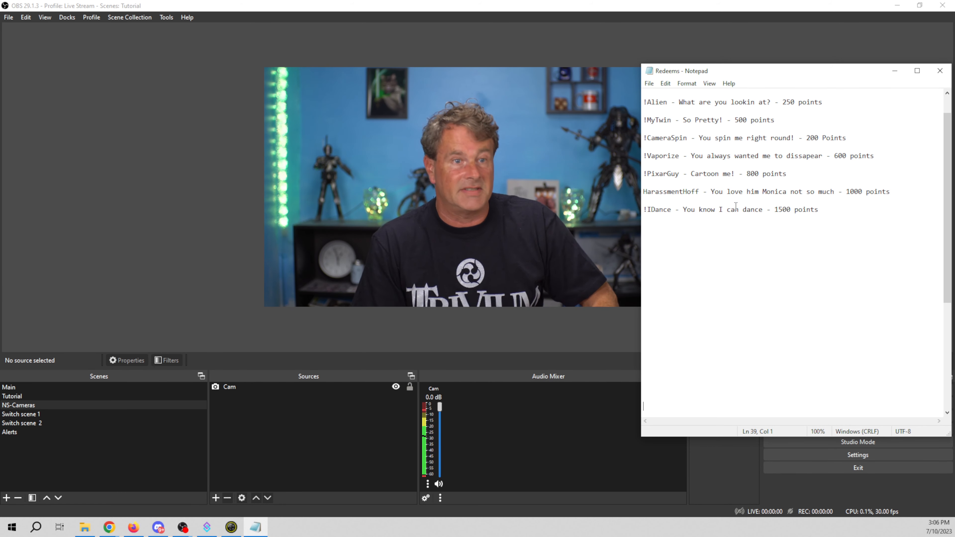
# Add a new Text (GDI+) source named Redeem to the NS-Cameras scene in OBS.
pyautogui.click(216, 498)
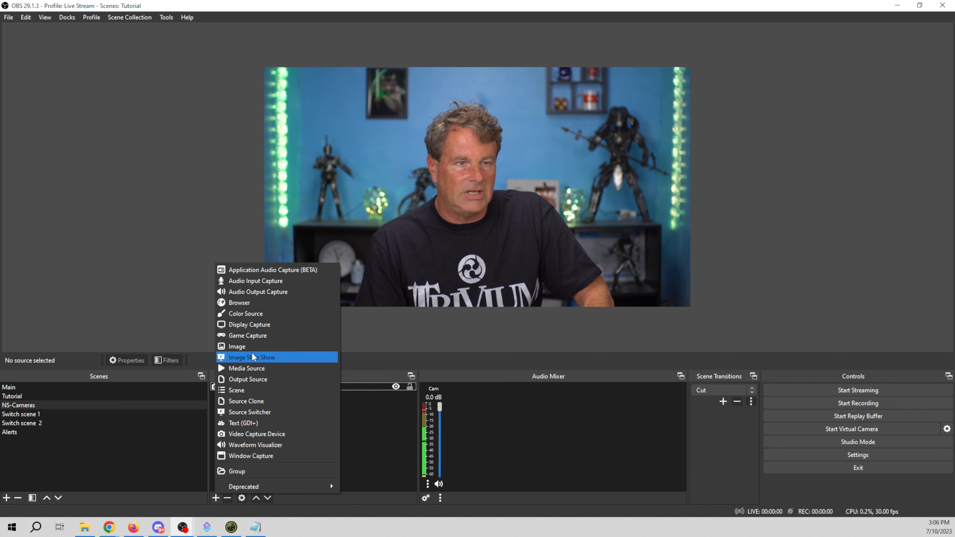
pyautogui.click(240, 423)
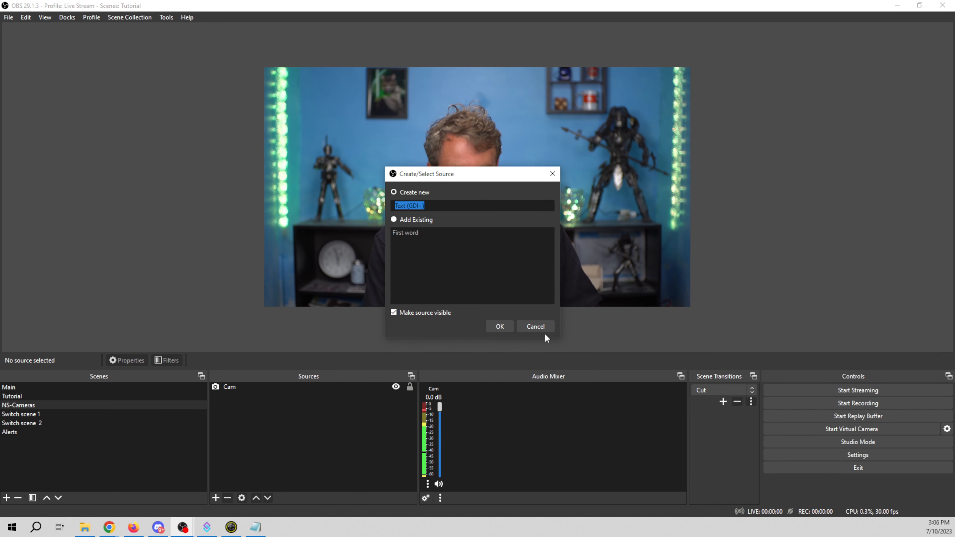
pyautogui.write('Redeem')
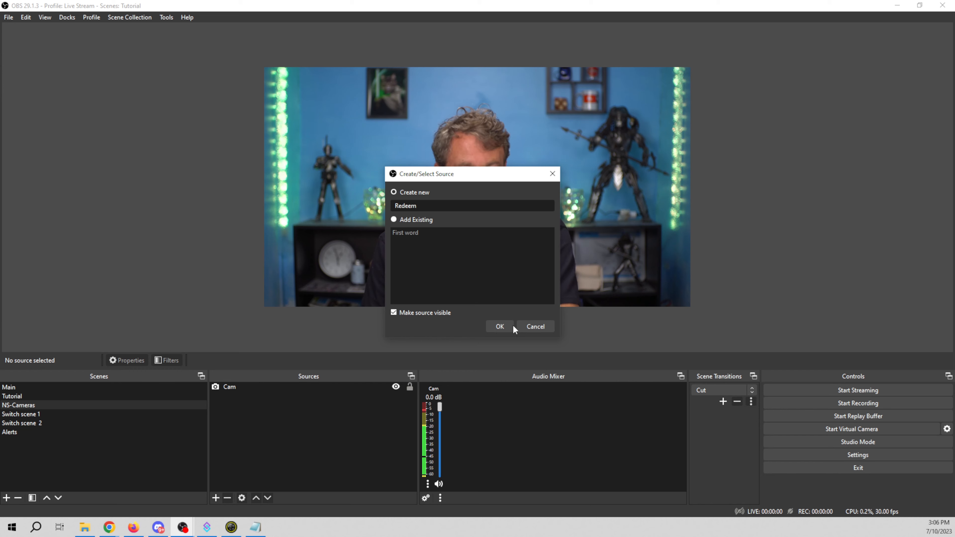
pyautogui.click(498, 327)
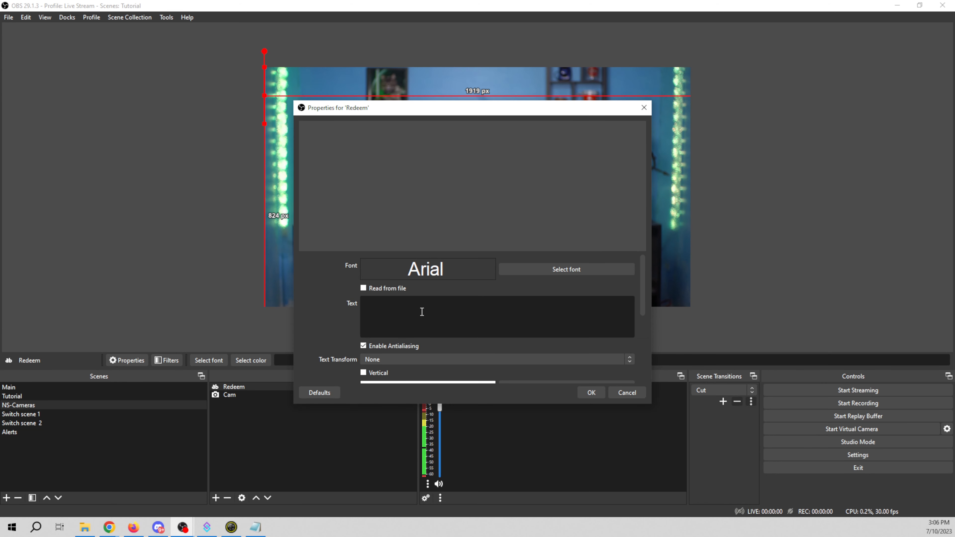
# Check the Redeems notes, and set the Redeem source's text to "Redeem your points" with padding spaces on both sides.
pyautogui.click(256, 527)
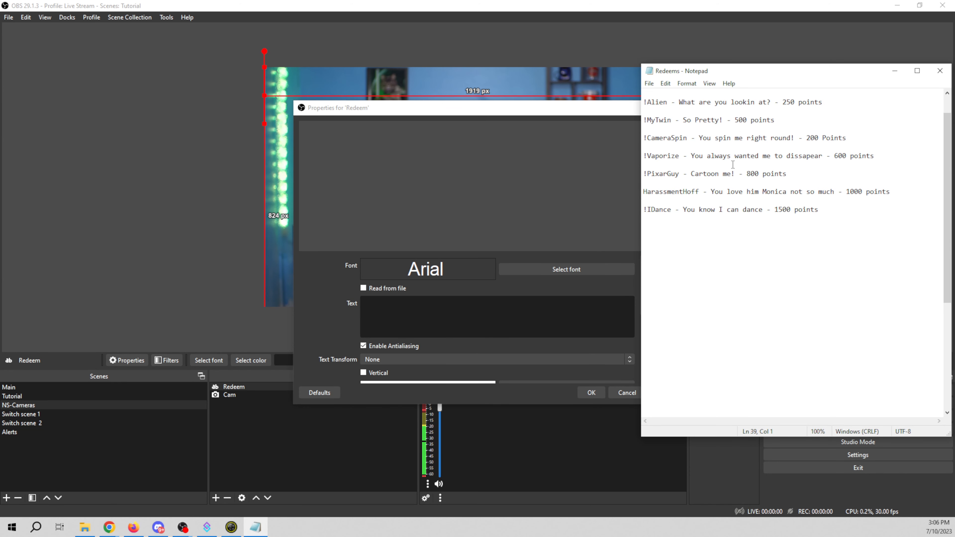
pyautogui.click(412, 301)
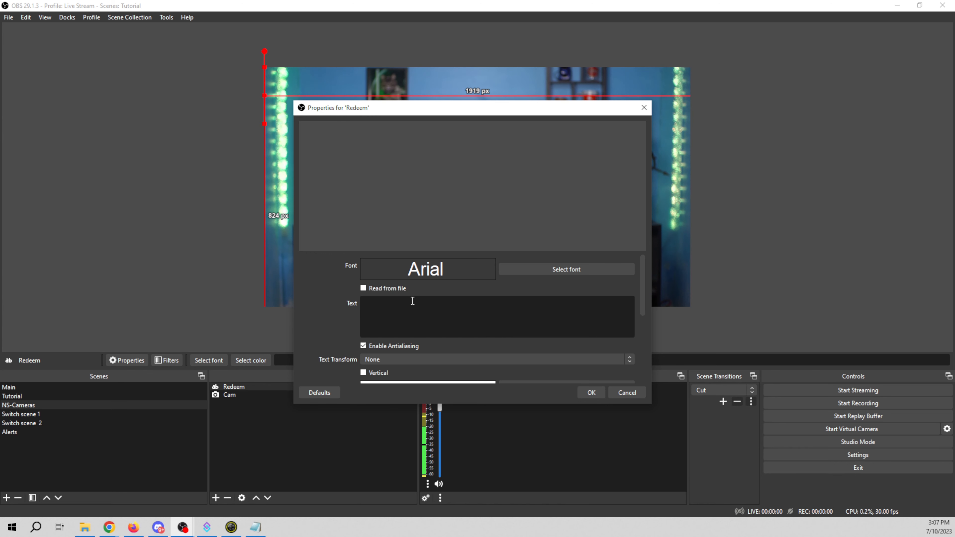
pyautogui.write('R')
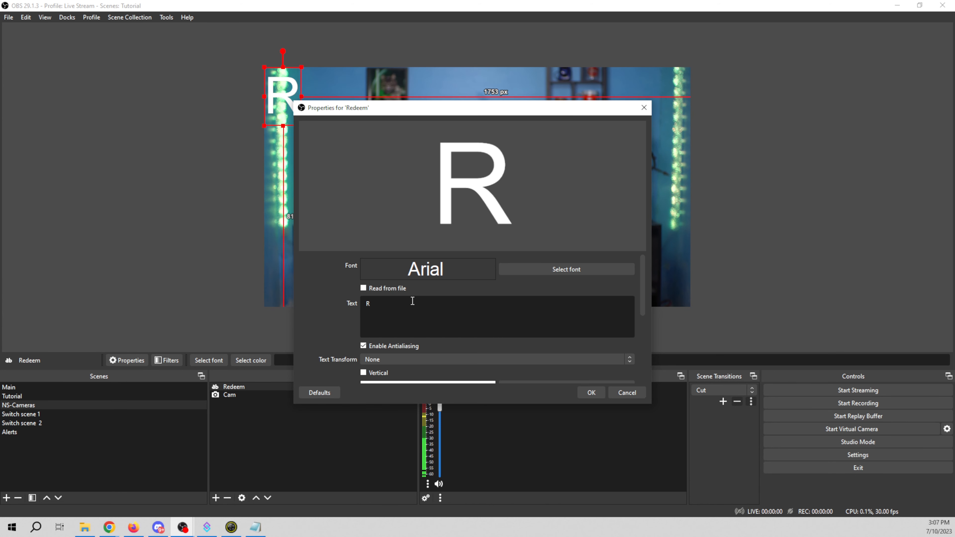
pyautogui.write('edeem your ')
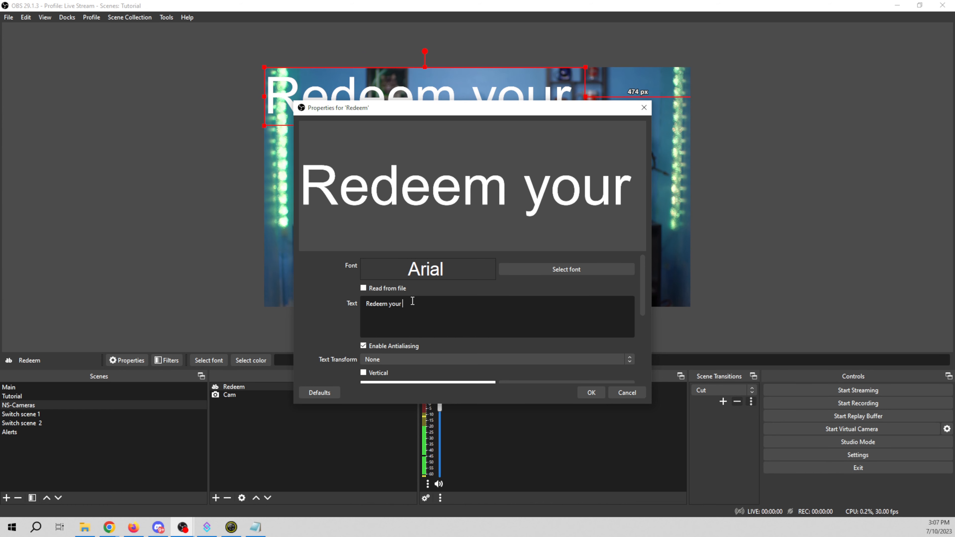
pyautogui.write('points')
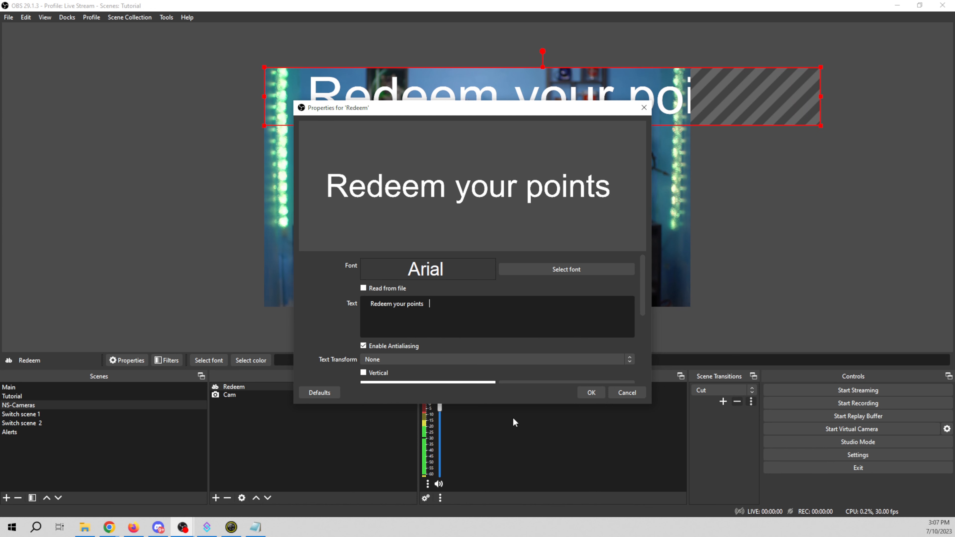
# Change the Redeem text's font to Arial Black Regular at a much smaller size.
pyautogui.click(567, 269)
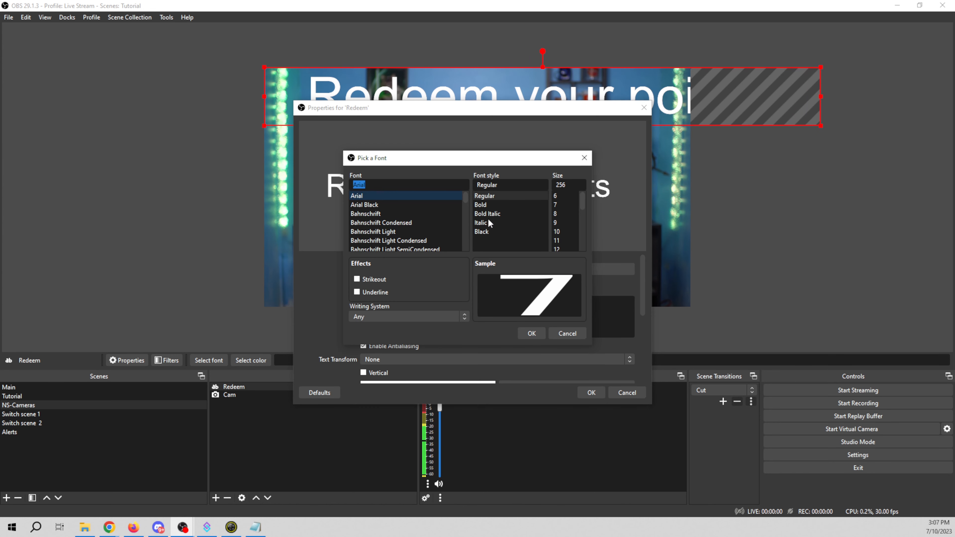
pyautogui.click(355, 205)
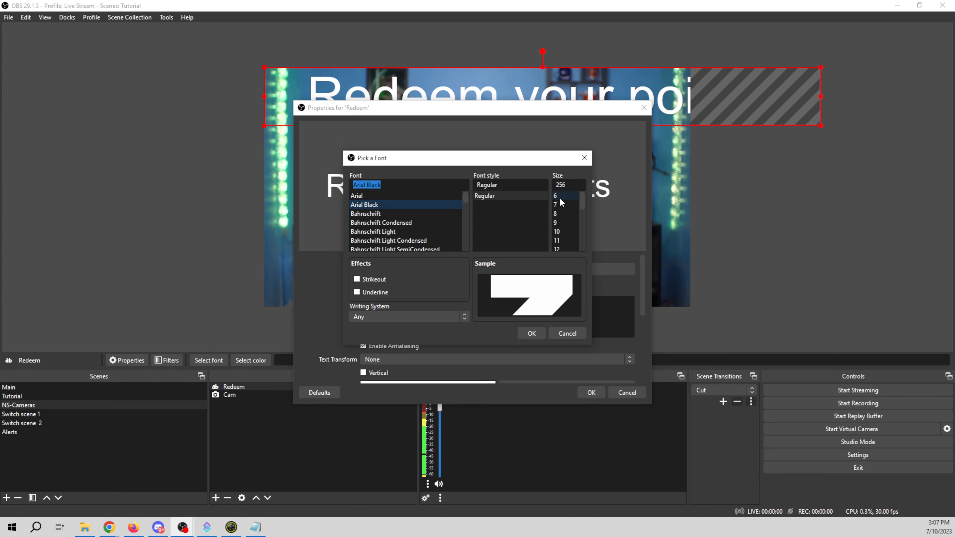
pyautogui.scroll(-4, 557, 230)
pyautogui.click(556, 232)
pyautogui.click(532, 334)
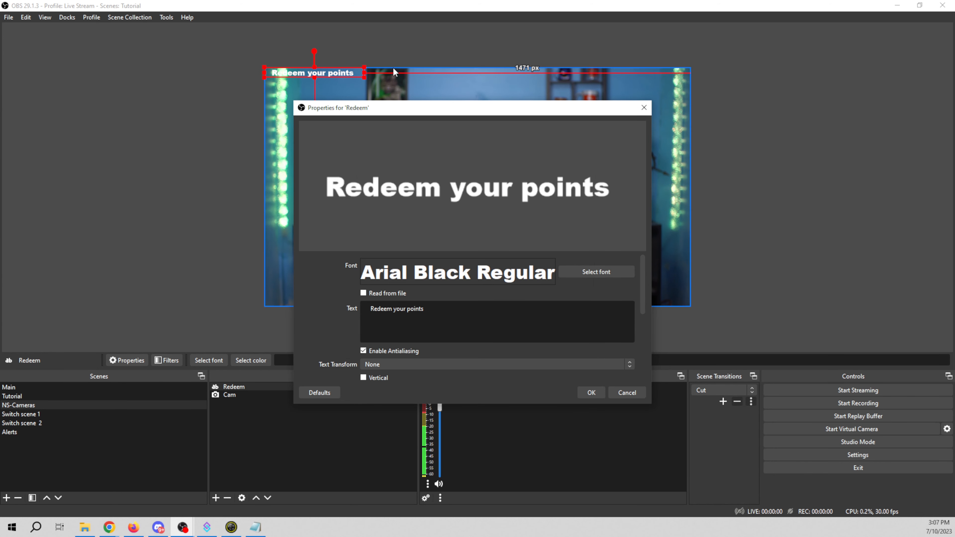